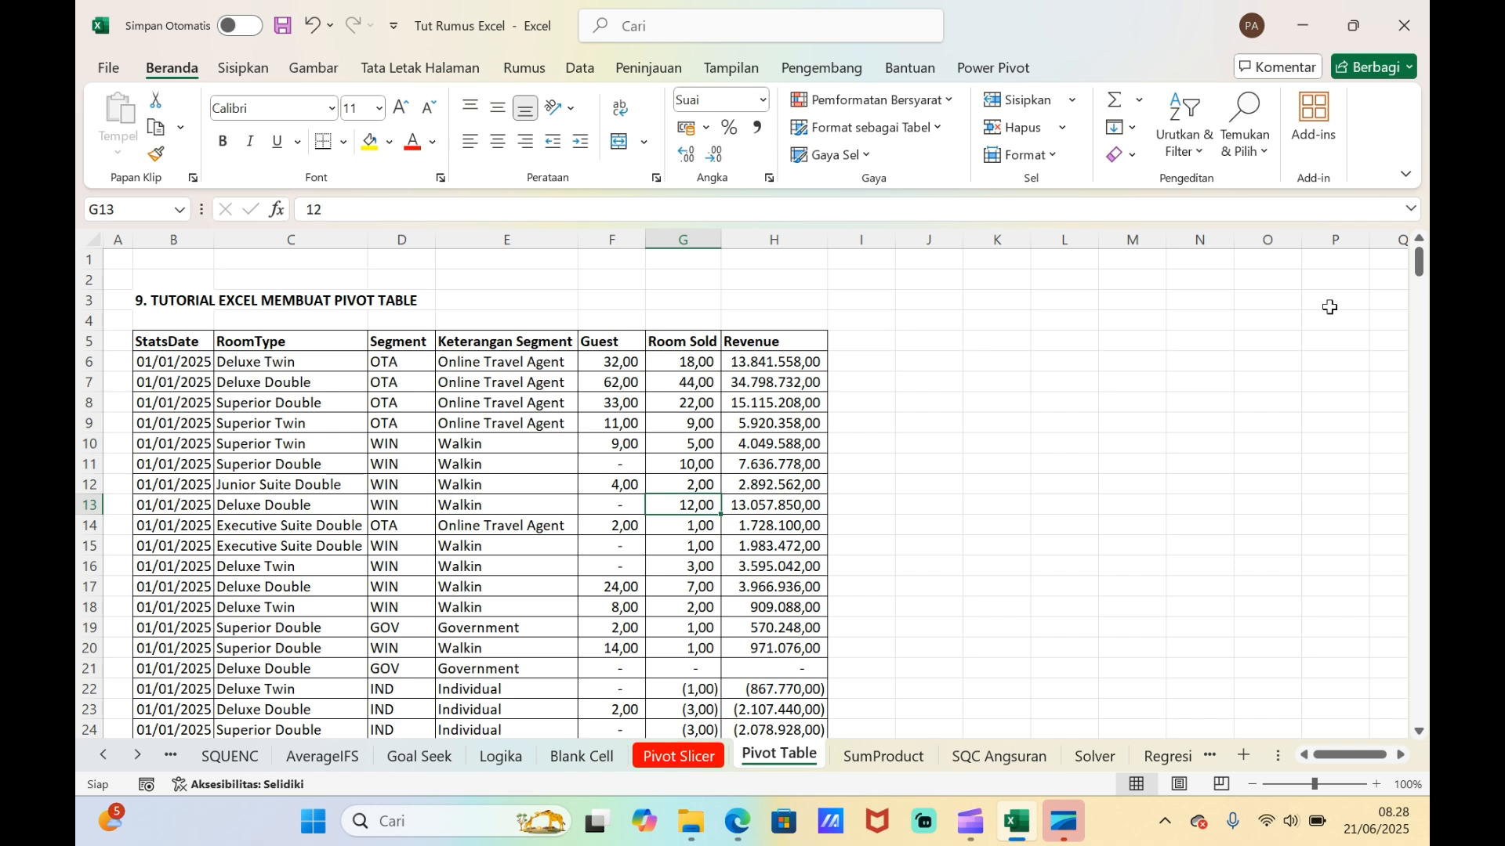
- Examine the room sales data on the Pivot Table sheet, from the headers in row 5 to the last record in row 362
mouse_move(1421, 274)
left_mouse_down()
mouse_move(1424, 766)
mouse_move(1410, 580)
mouse_move(1421, 259)
left_mouse_up()
left_click(662, 437)
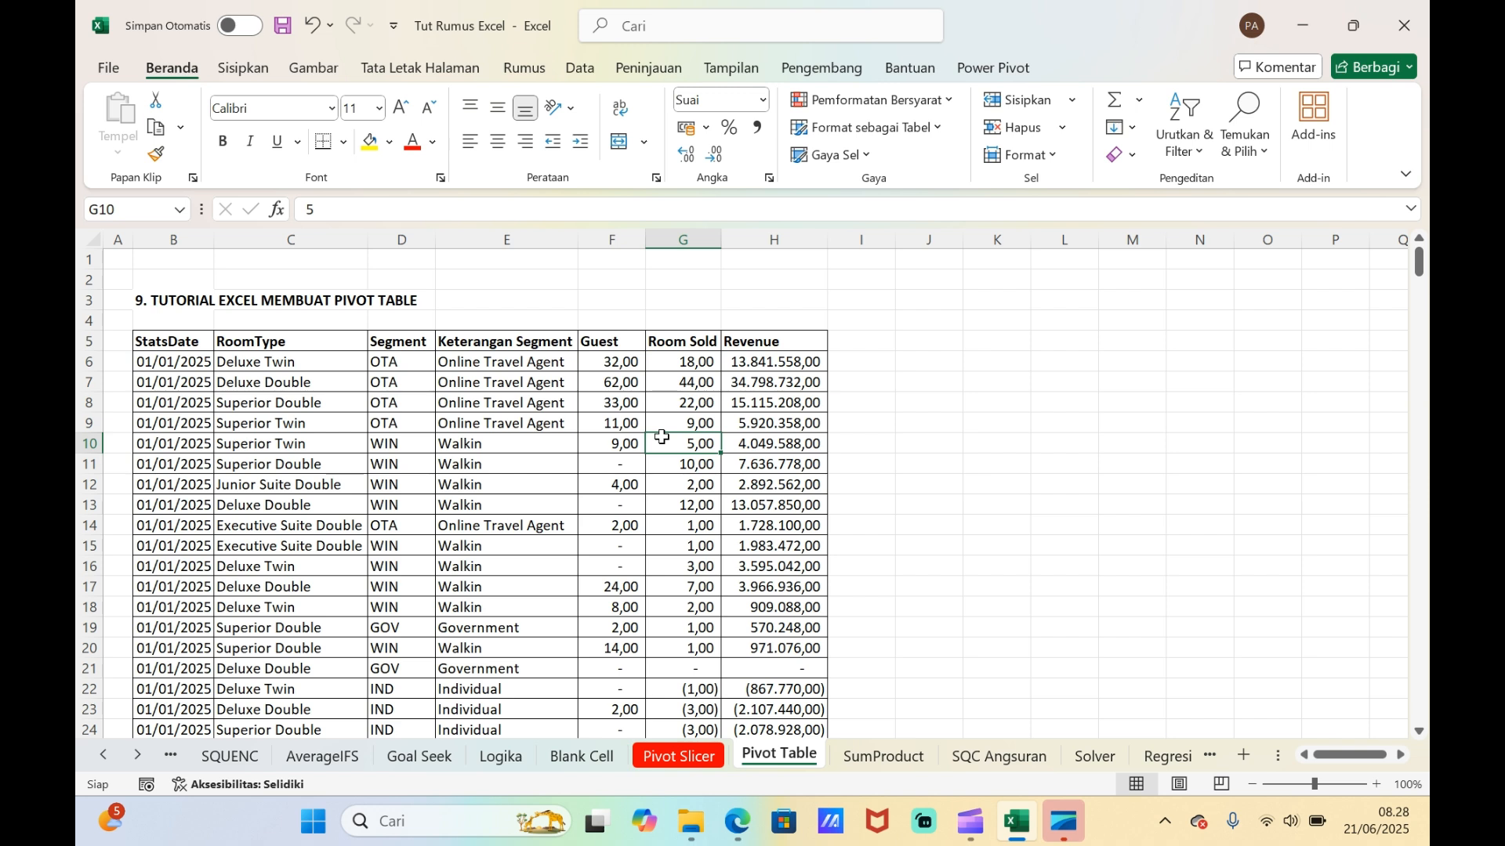
left_click(914, 340)
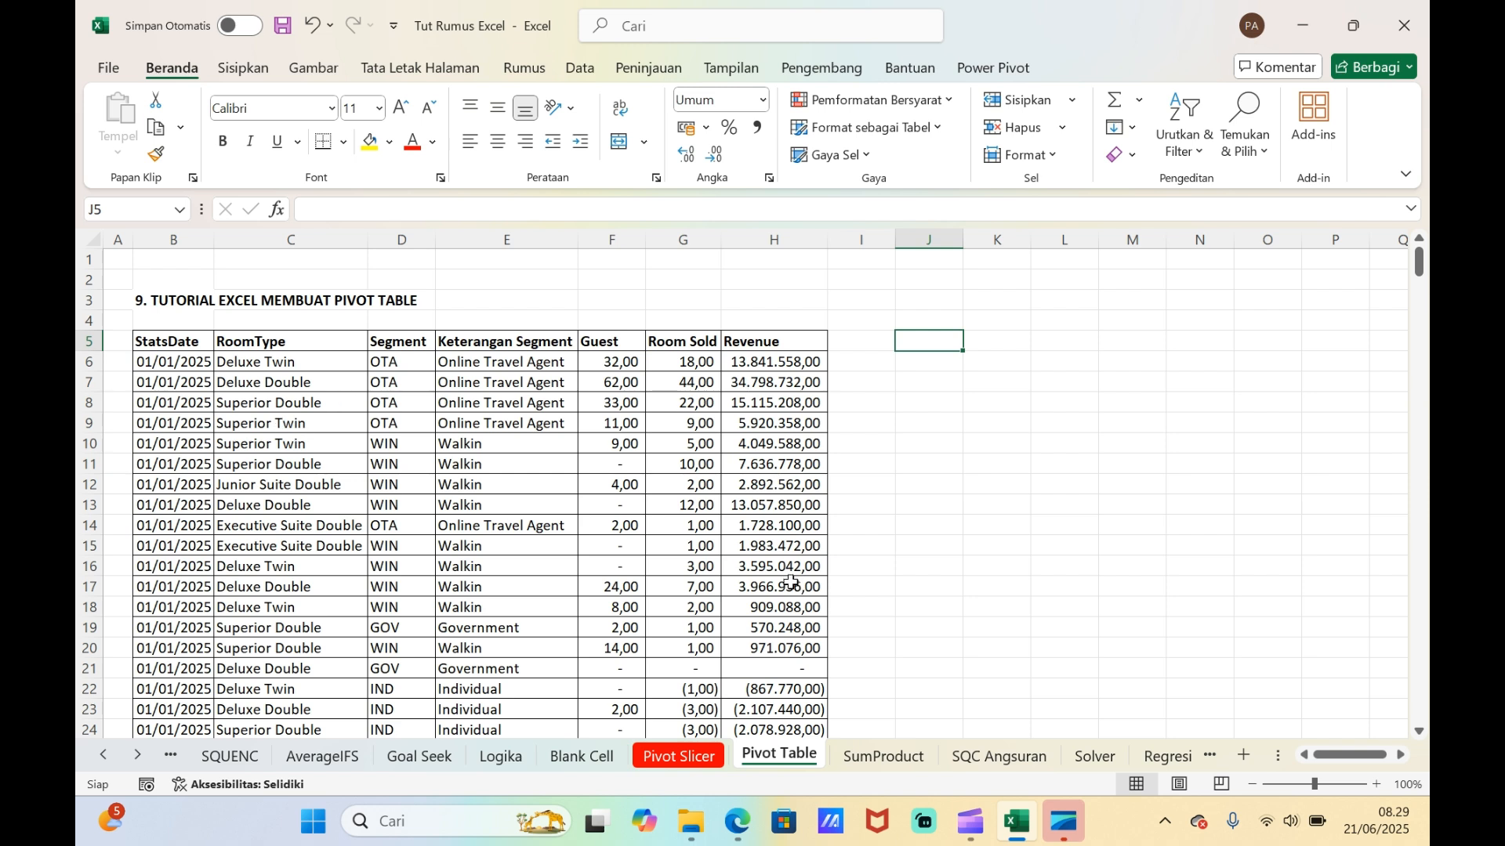
left_click_drag(1419, 274, 1418, 709)
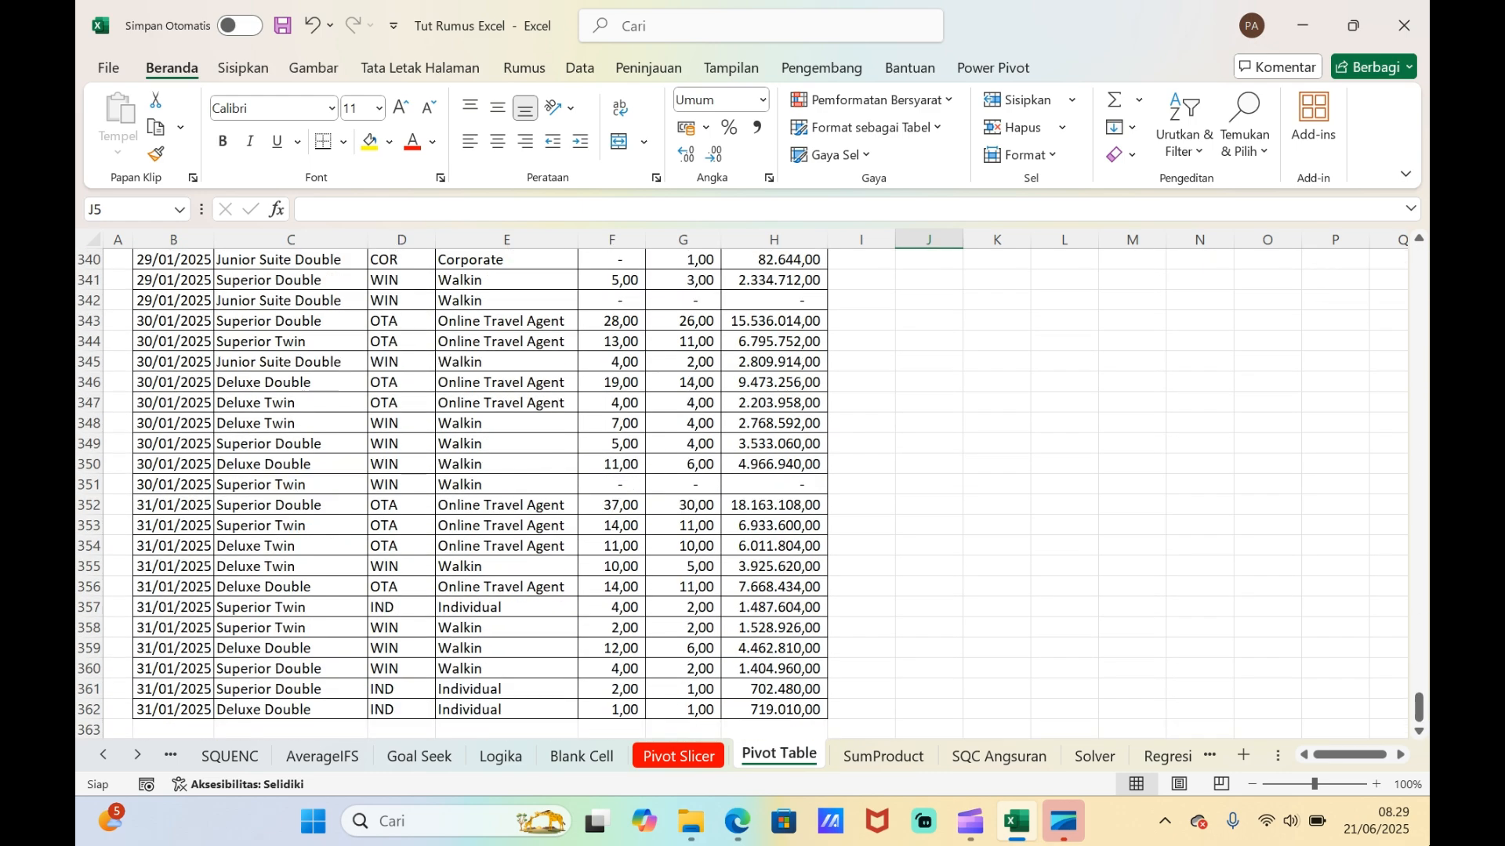
left_click(189, 707)
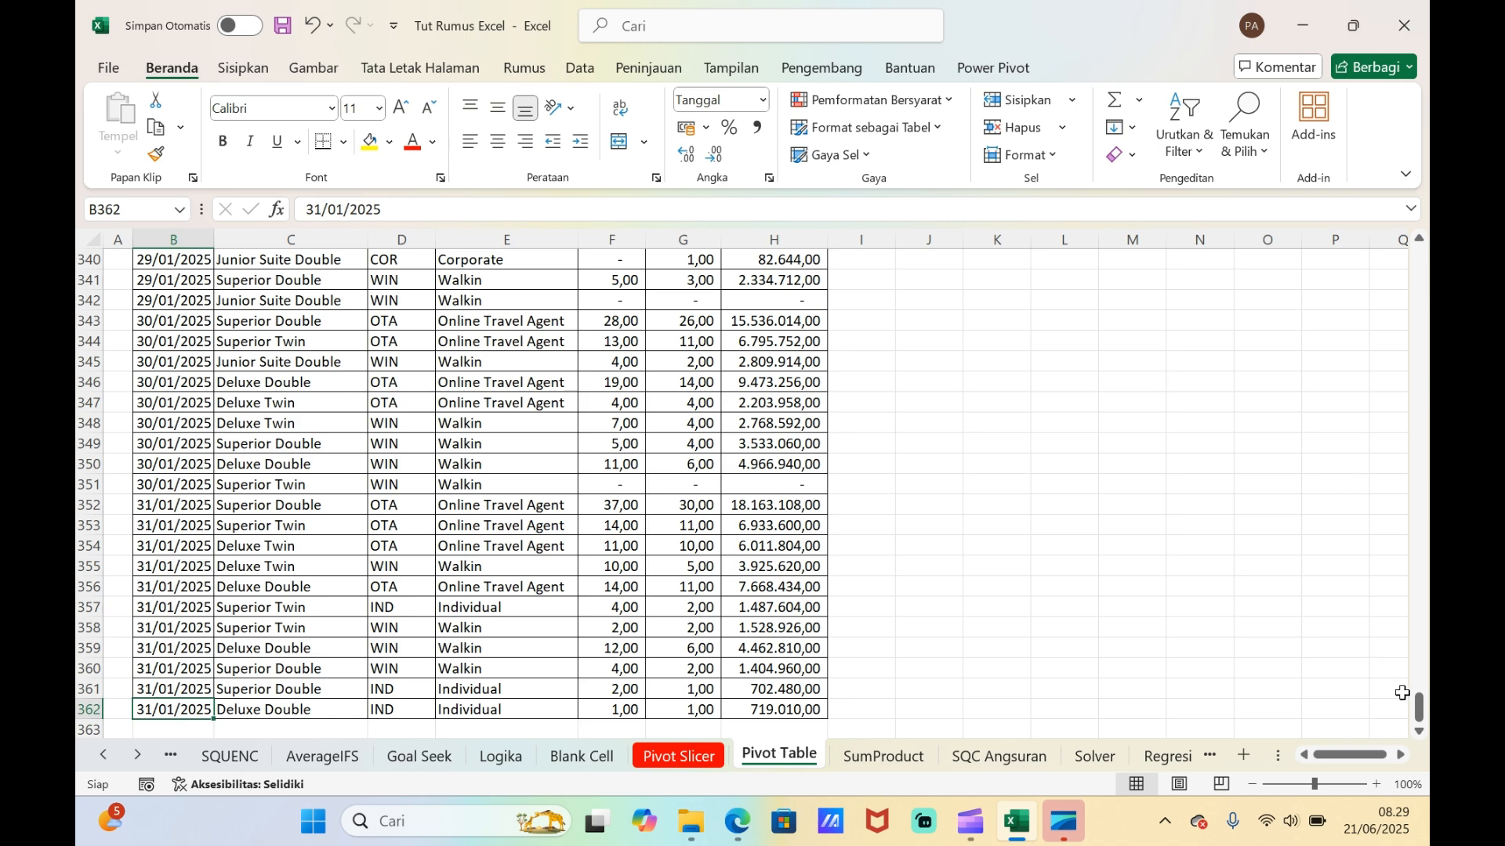
left_click_drag(1419, 709, 1420, 243)
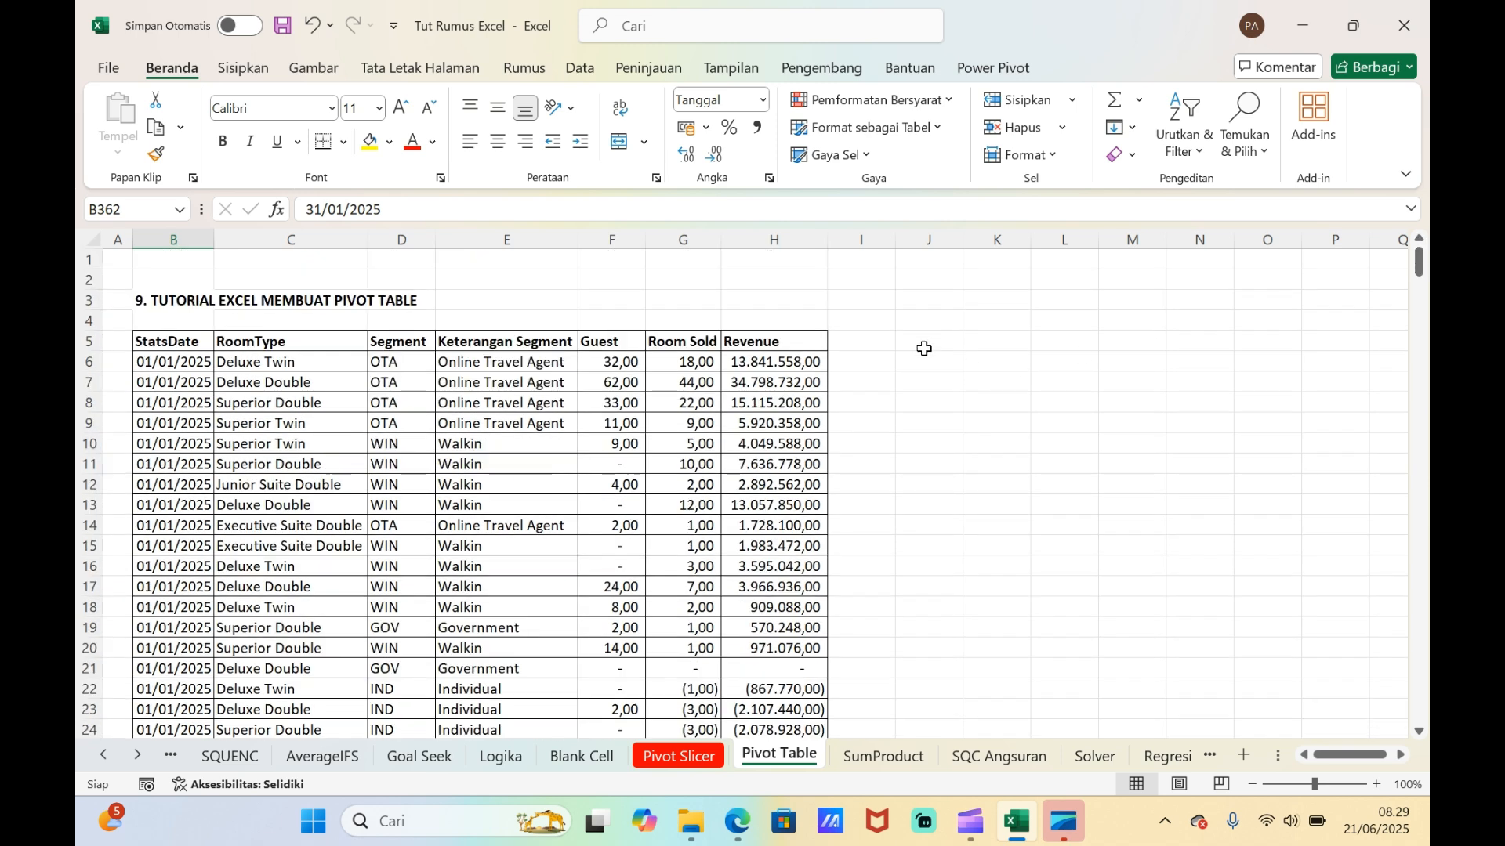
- Start a PivotTable from a table or range, located at cell J5 of the existing worksheet
left_click(922, 343)
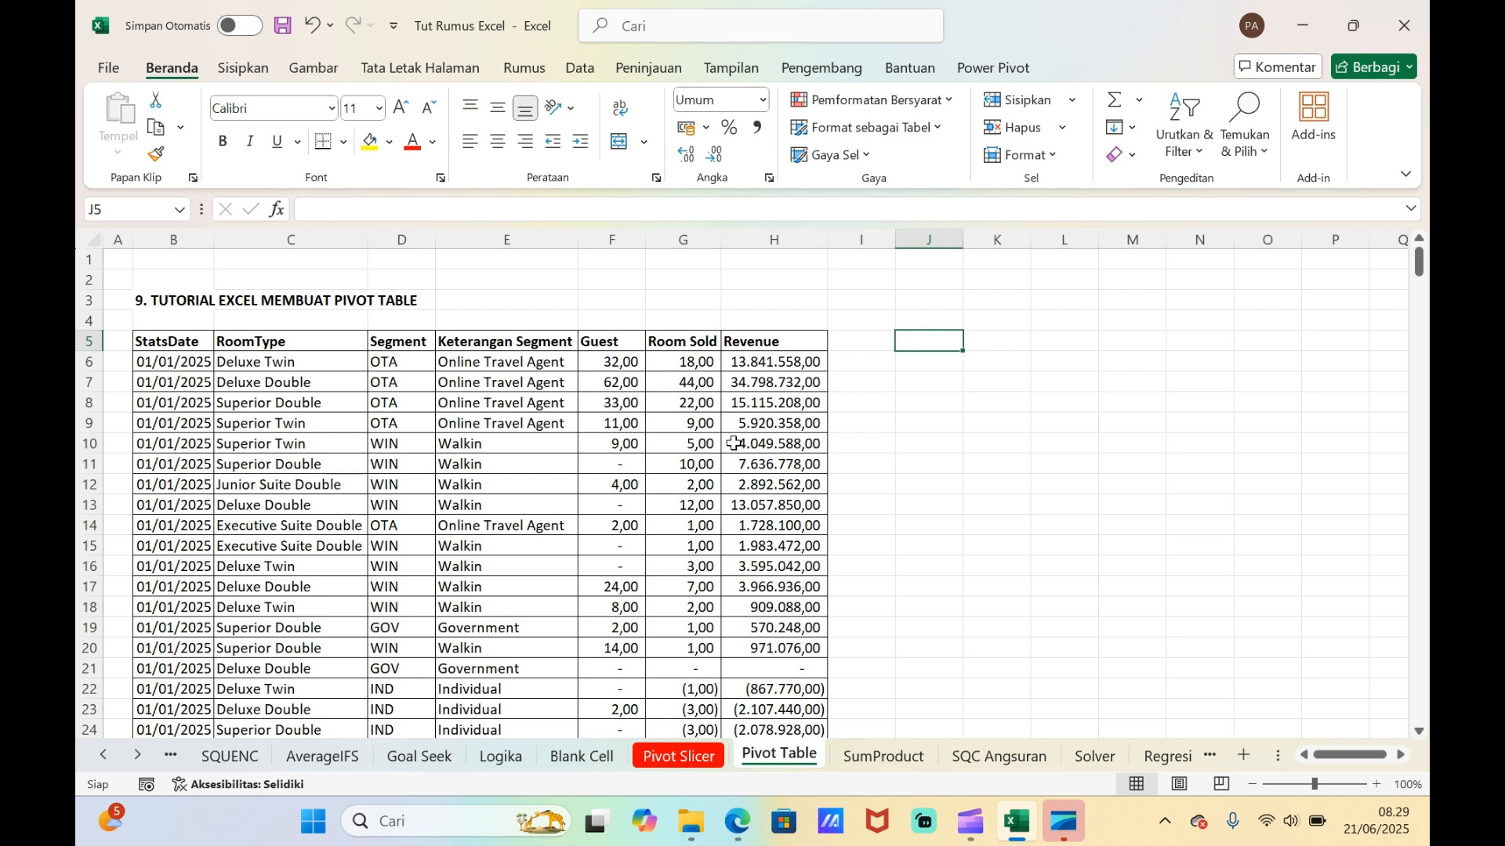
left_click(243, 68)
left_click(130, 153)
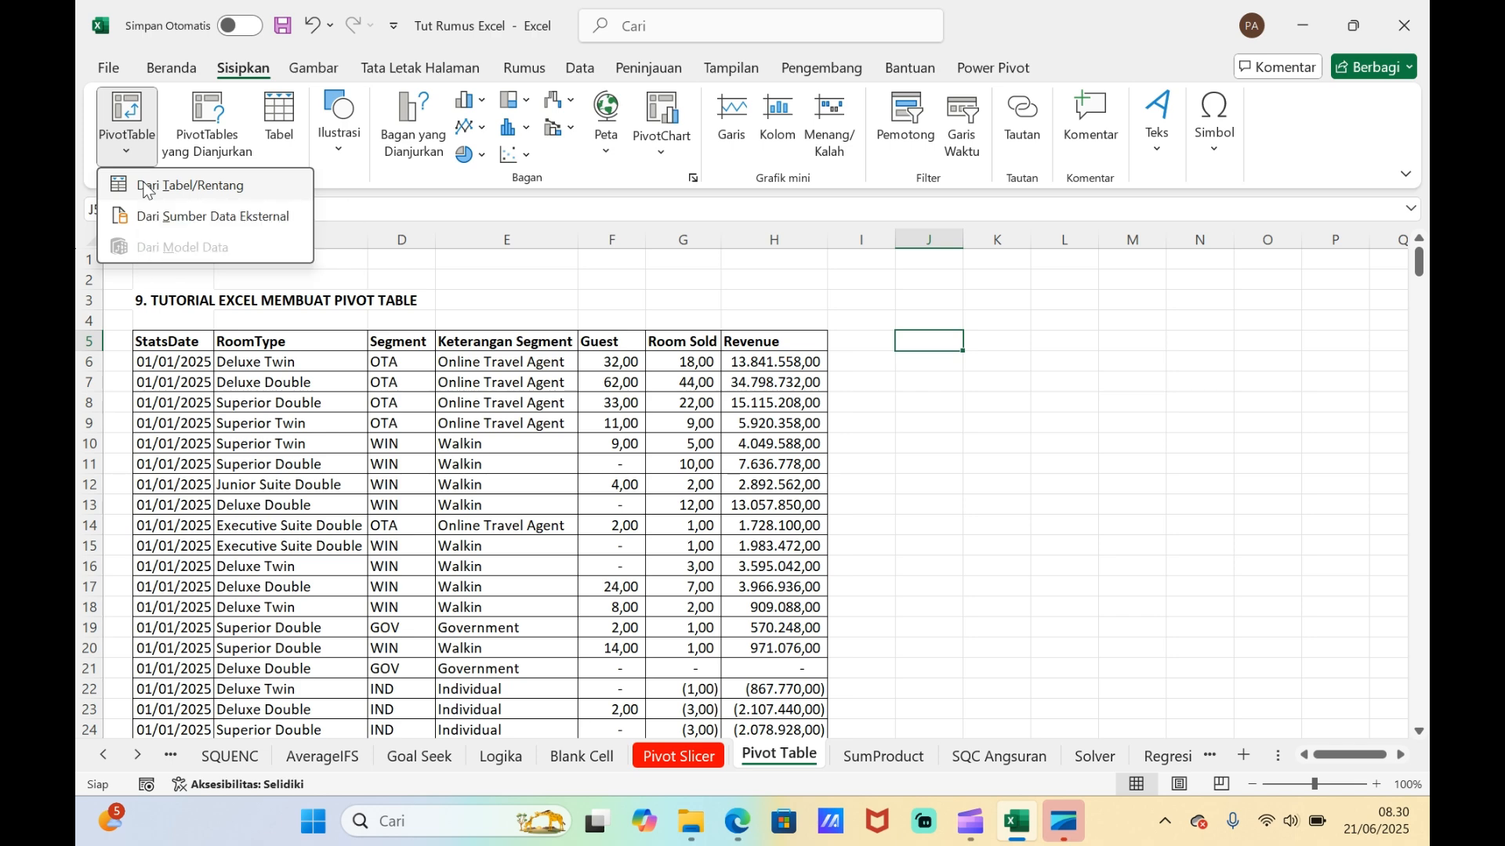
left_click(145, 186)
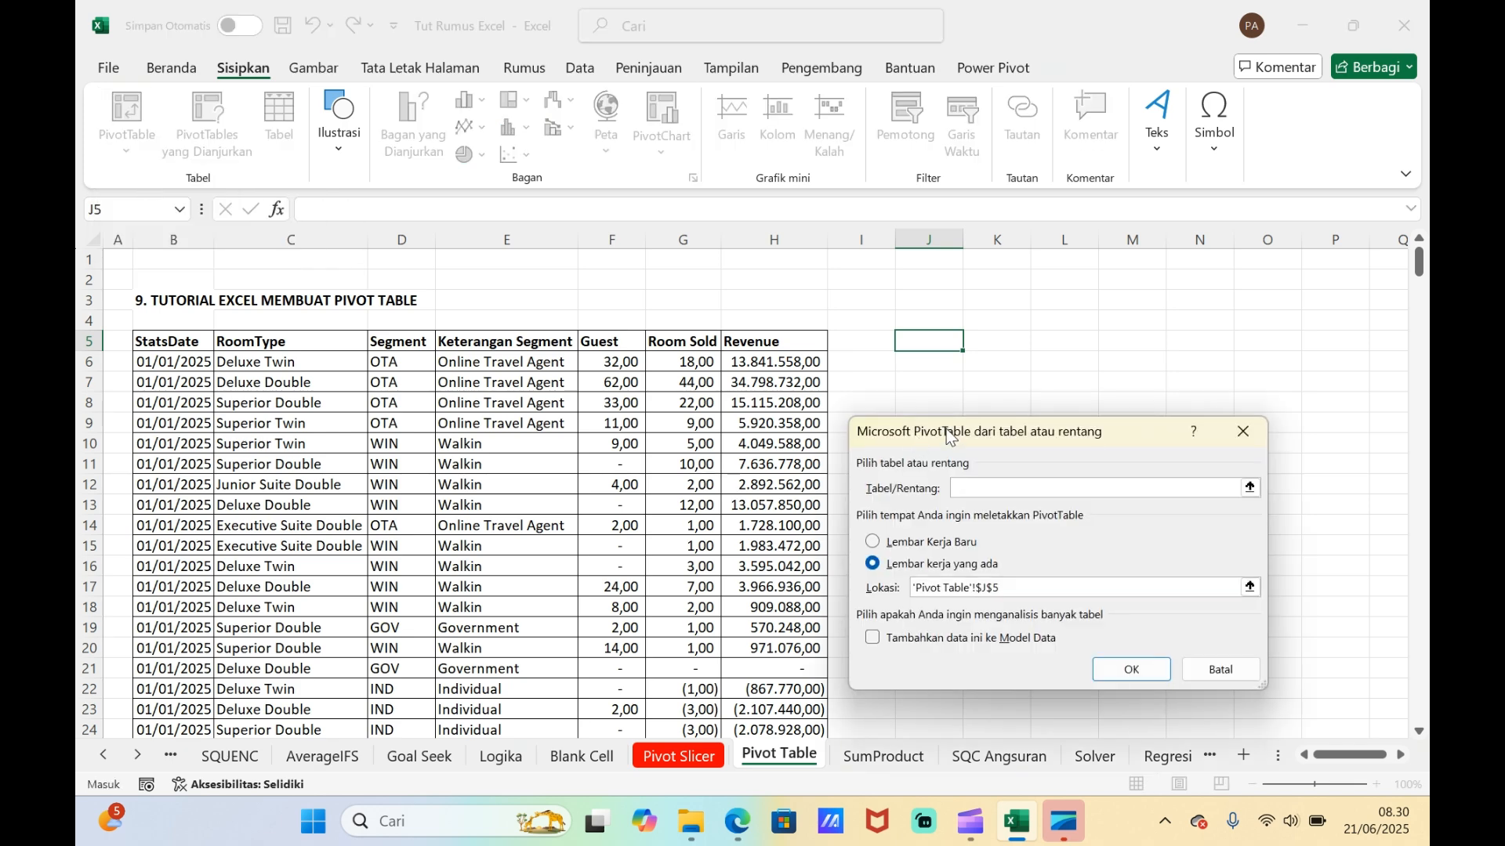
left_click_drag(948, 436, 998, 358)
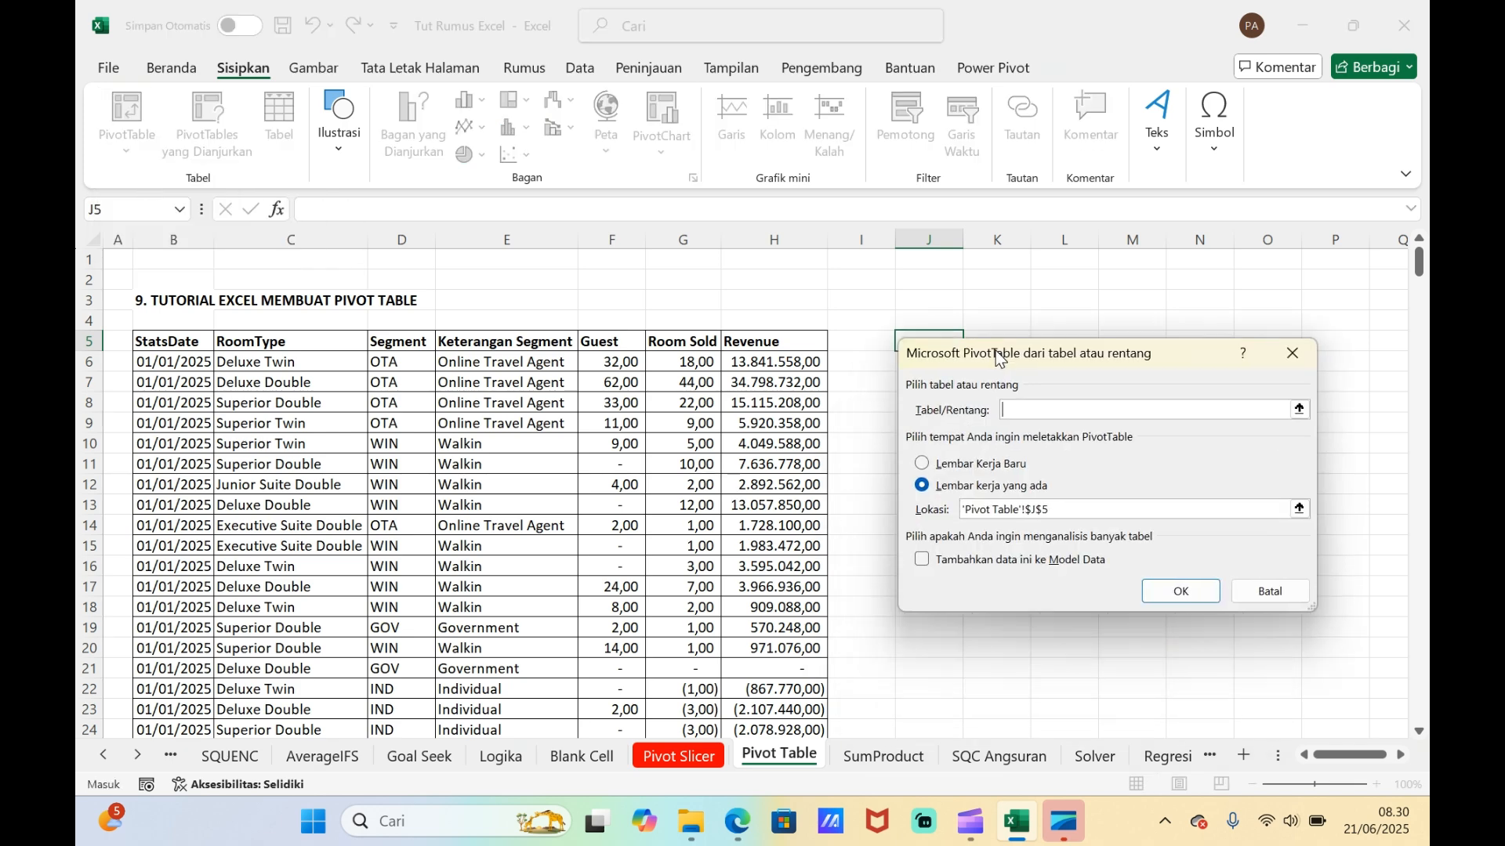
- Set the source range to B5:H362 on the Pivot Table sheet, headers included, and create the PivotTable
left_click(186, 342)
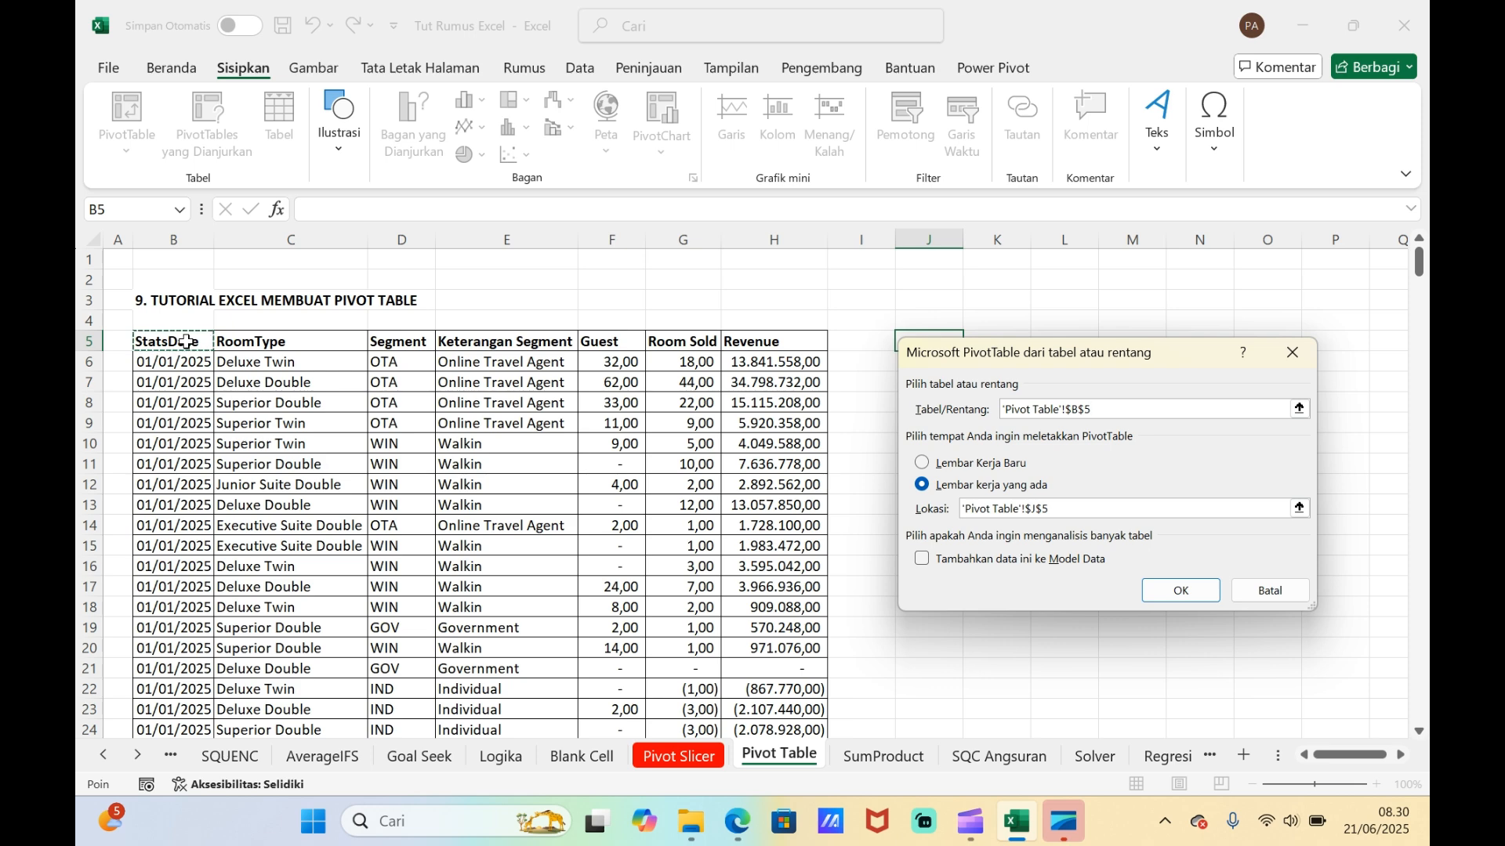
key("shift+Right")
key("shift+Right")
key("shift+Right")
key("shift+Right")
key("shift+Right")
key("shift+Right")
key("shift+Down")
key("shift+Down")
key("shift+Down")
key("shift+Down")
key("shift+Down")
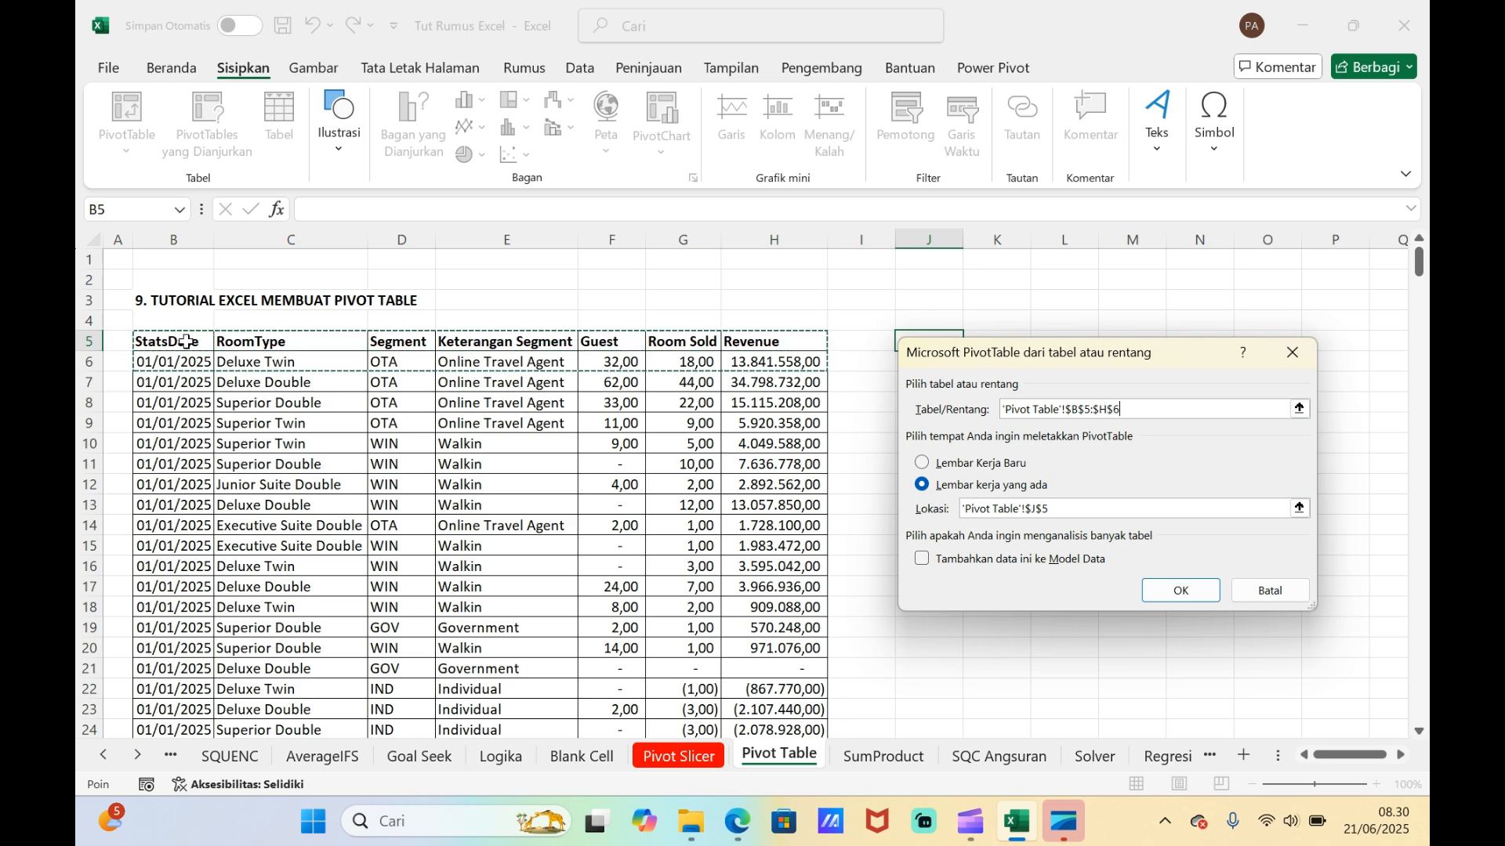
left_click_drag(1426, 269, 1427, 731)
left_click(806, 705, "shift")
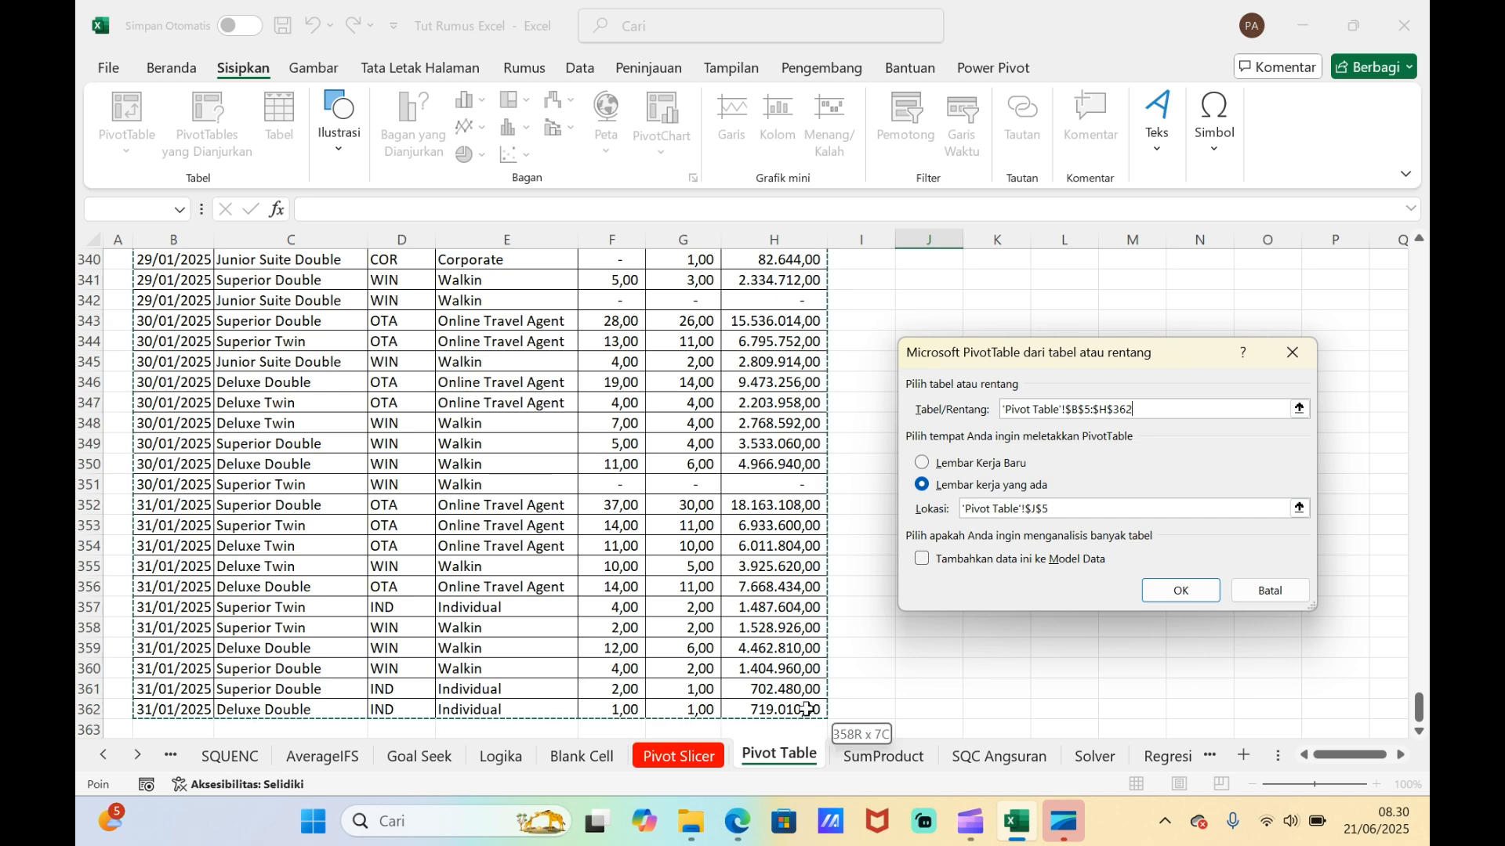
left_click(1163, 592)
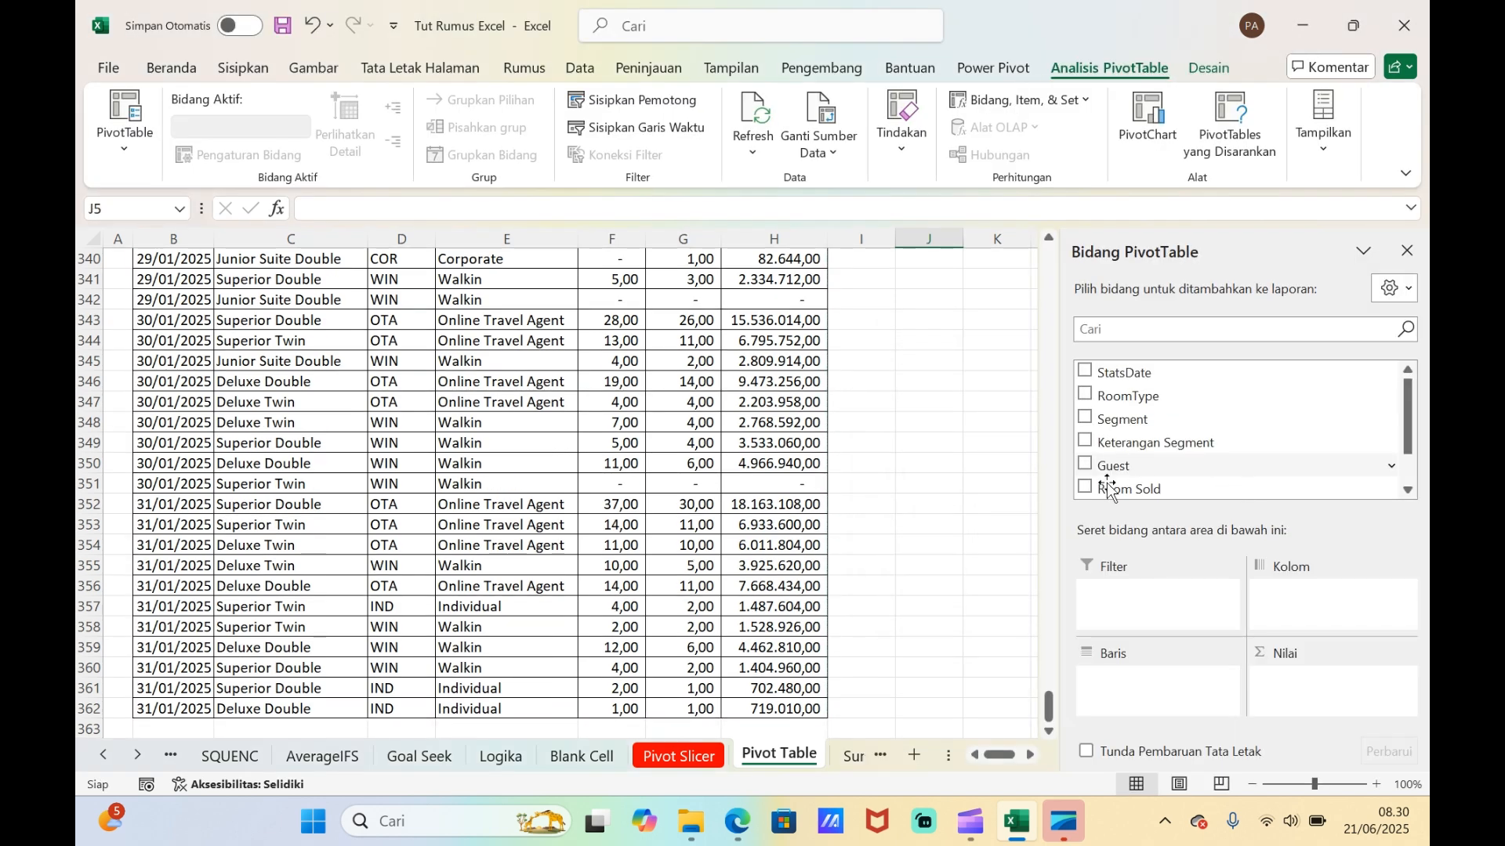
- Reduce the sheet zoom to 90% and enter the title "1. Pivot Range Data" in cell J3 above the PivotTable
left_click_drag(1049, 701, 1055, 243)
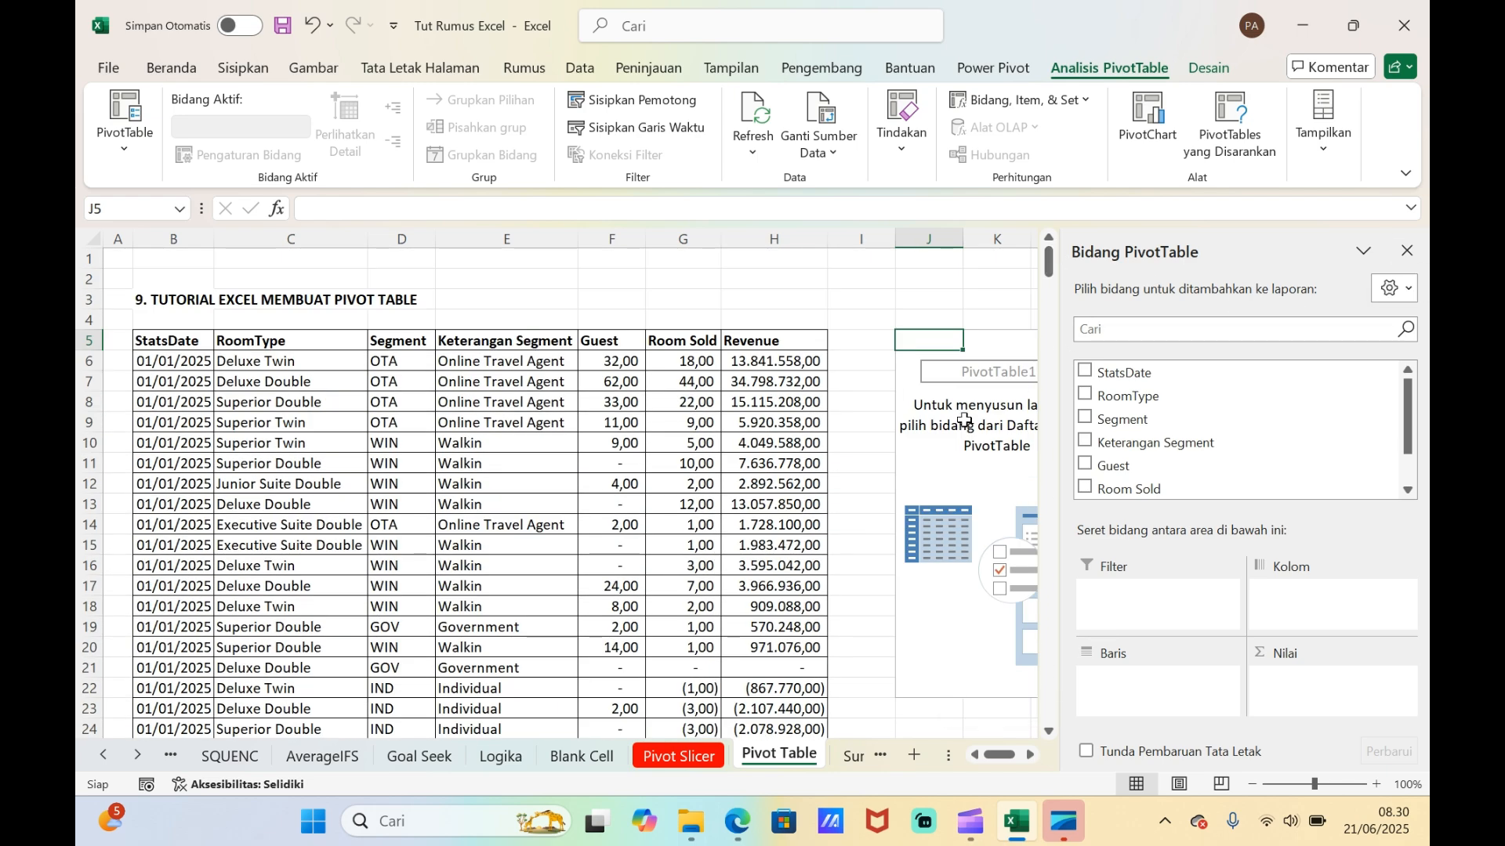
left_click(1251, 785)
left_click(826, 293)
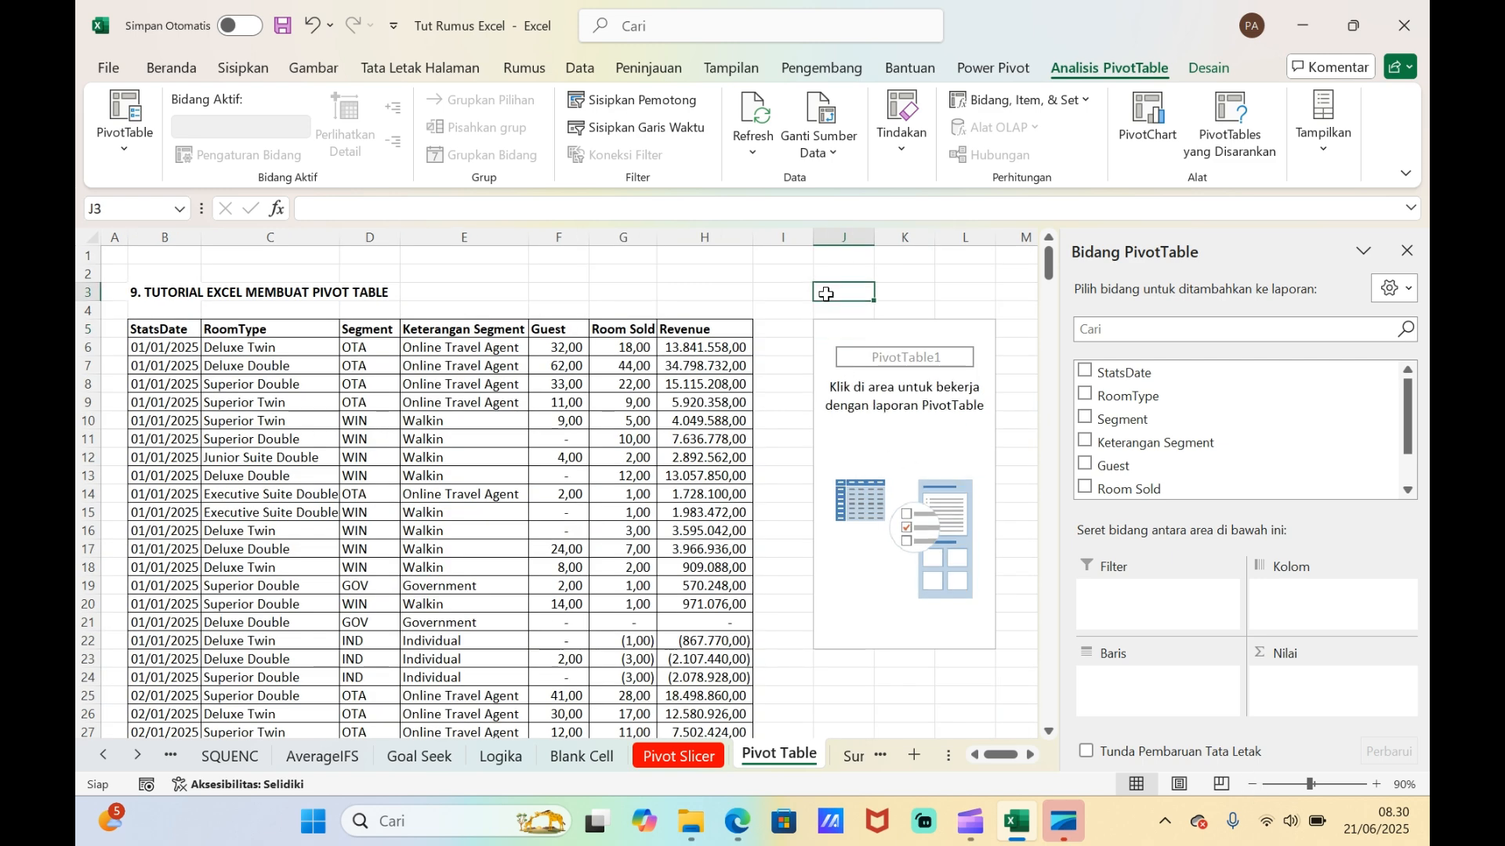
type("1. pIV")
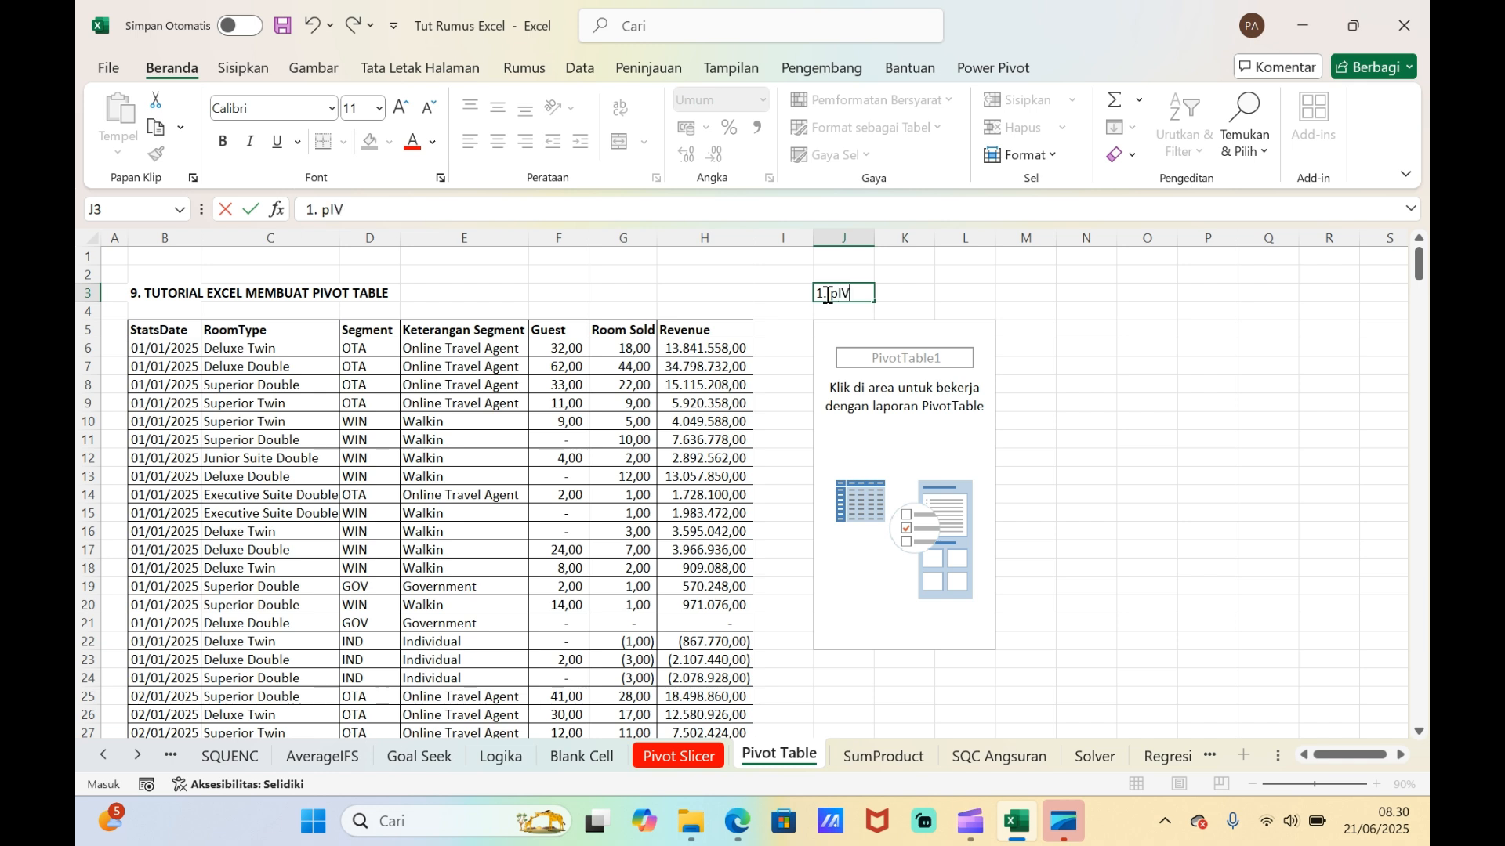
type("Range Data")
left_click(1086, 384)
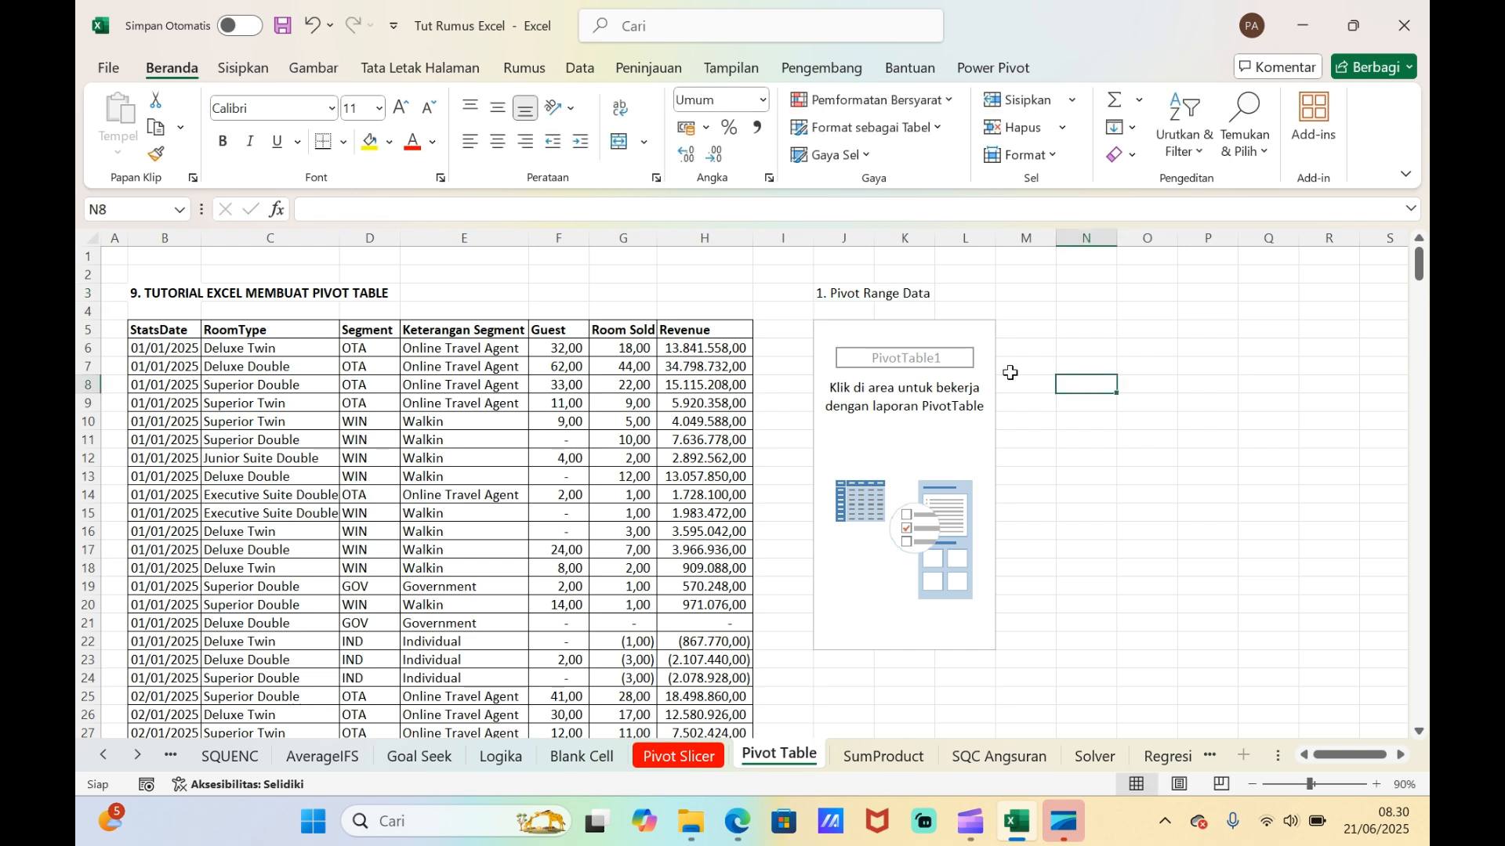
left_click(998, 389)
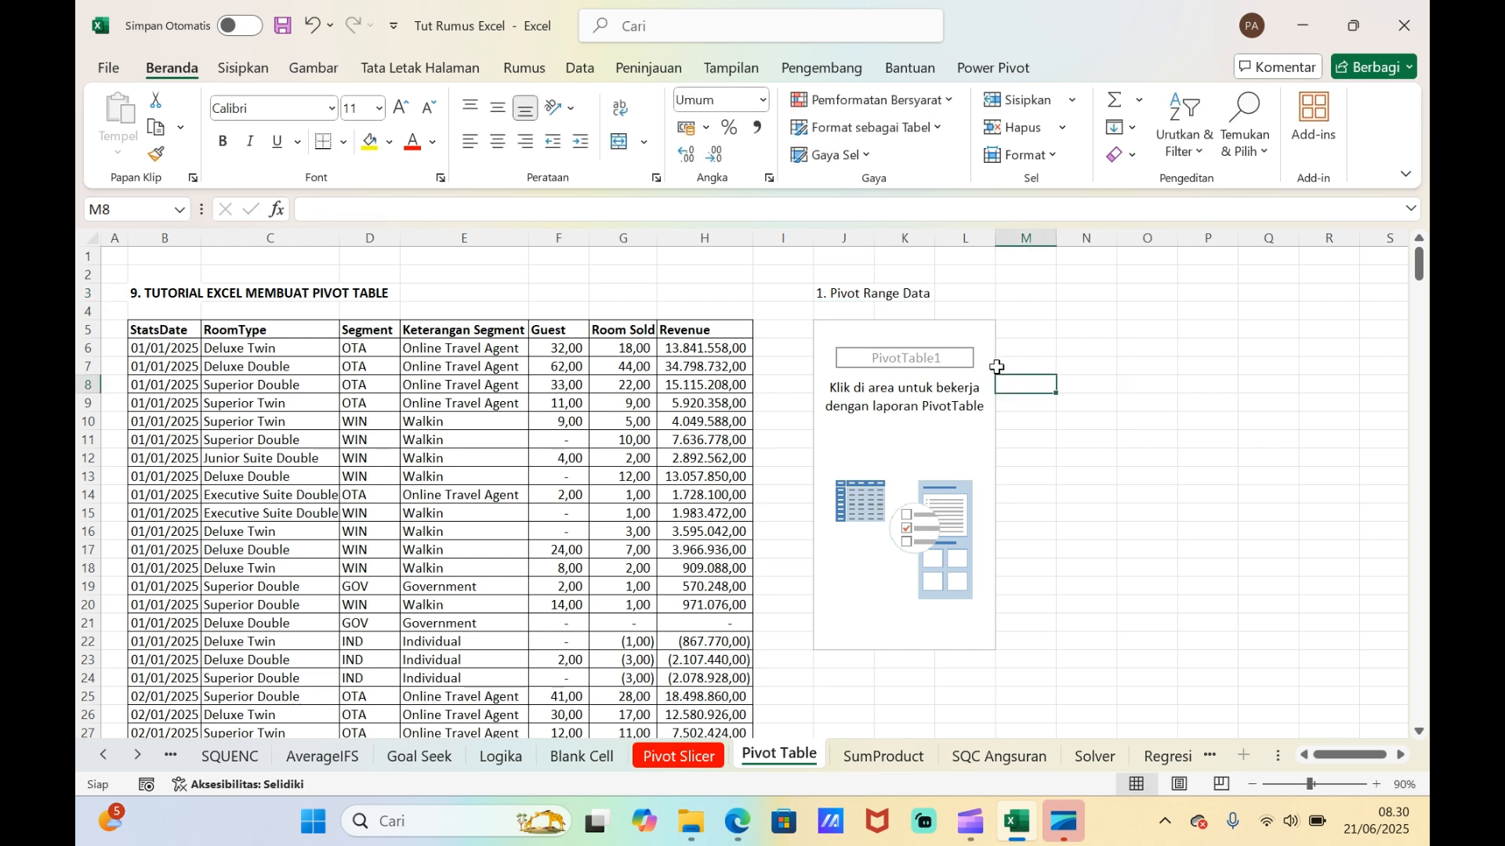
- Lay out the PivotTable with RoomType as rows and the sum of Revenue as values
left_click(840, 336)
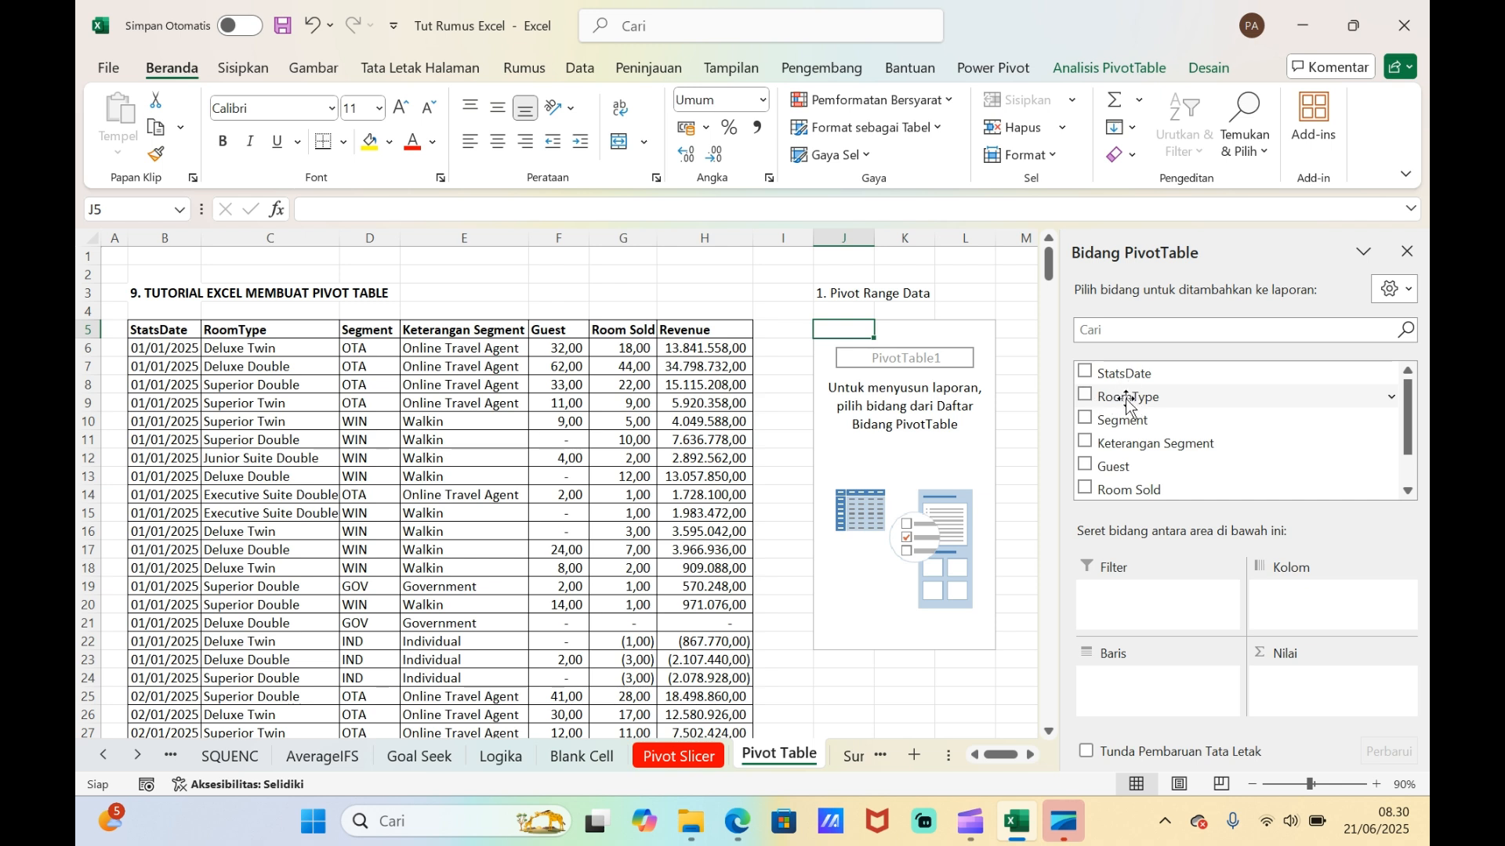
left_click_drag(1132, 404, 1128, 684)
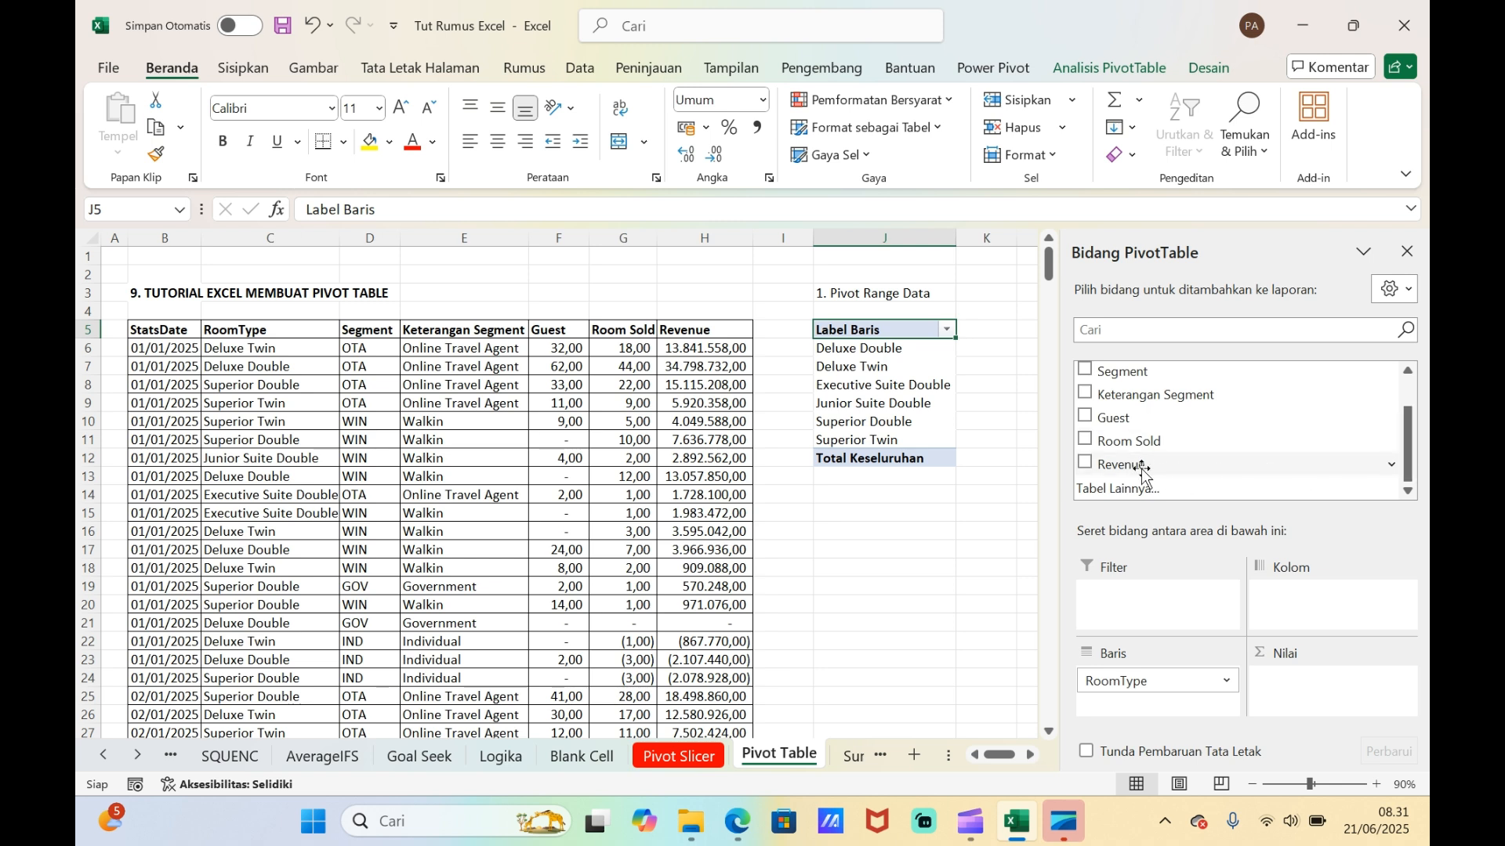
left_click_drag(1136, 464, 1316, 694)
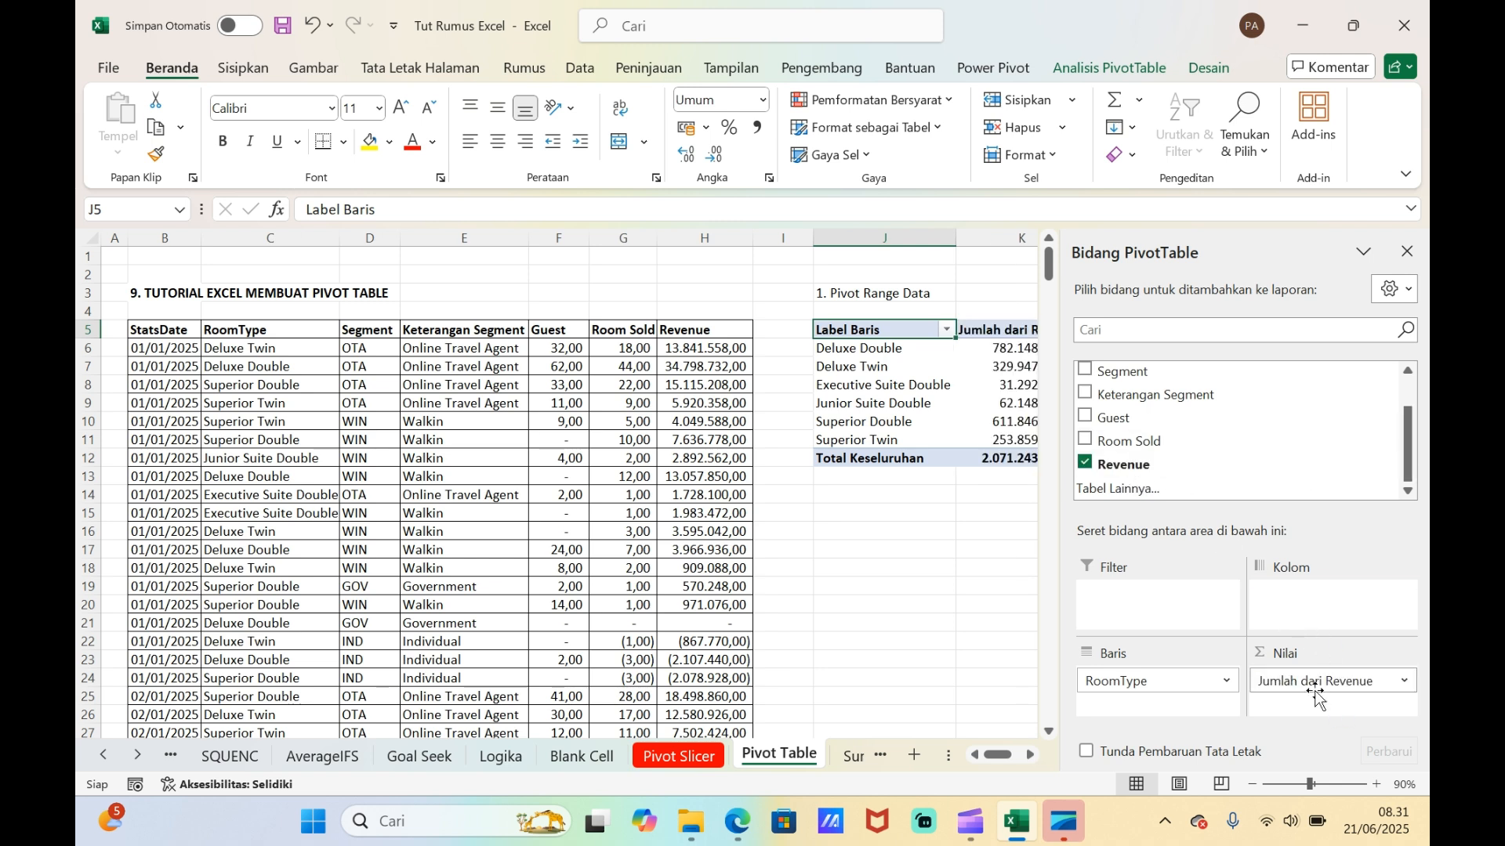
left_click(972, 563)
left_click(1164, 498)
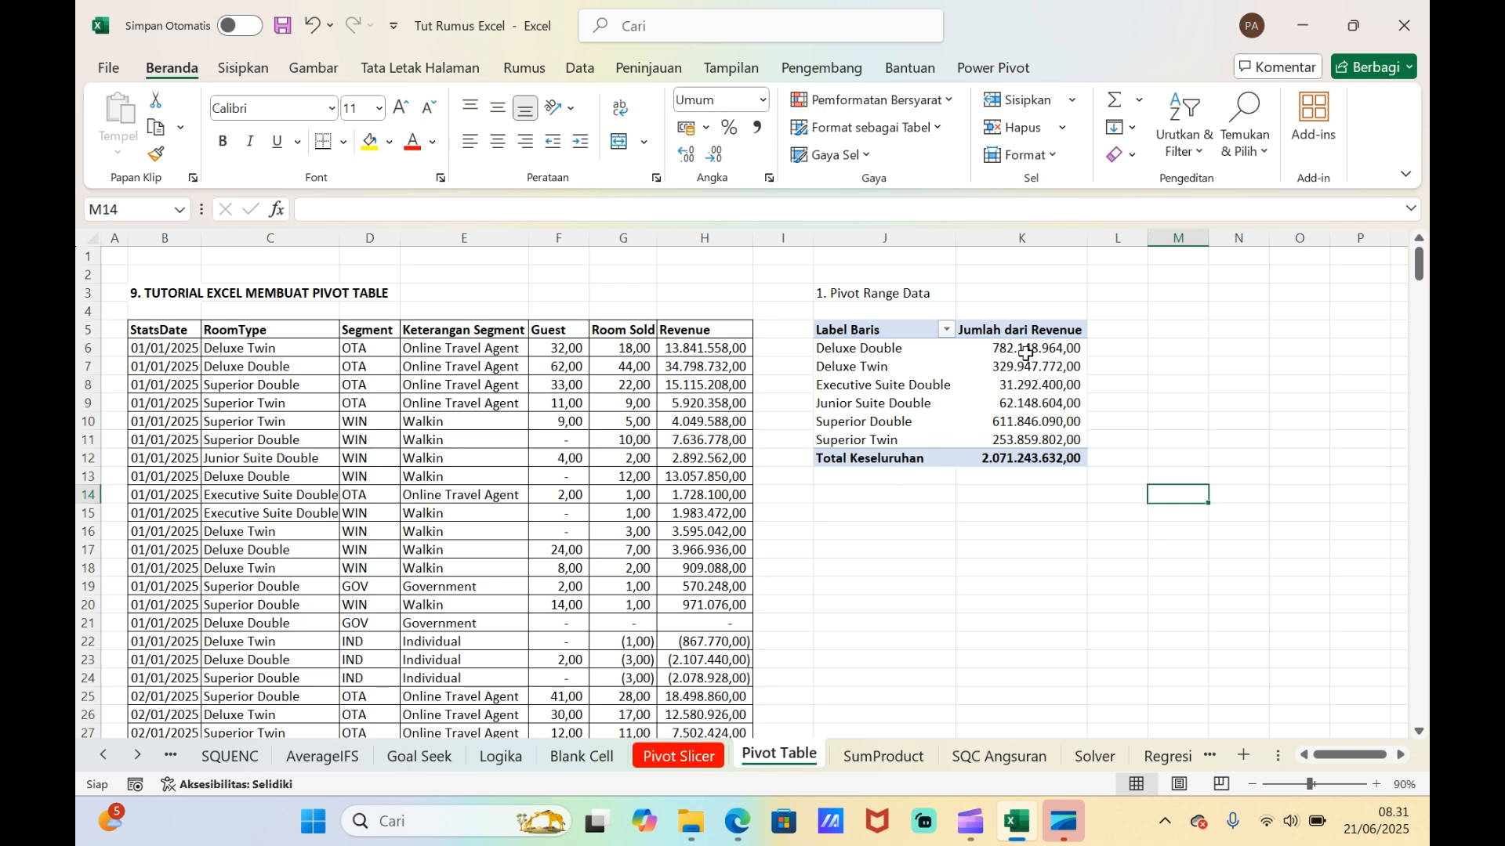
- Drill down into the Deluxe Double revenue total to list its source records on a new sheet, and return to the Pivot Table sheet
left_click(1028, 351)
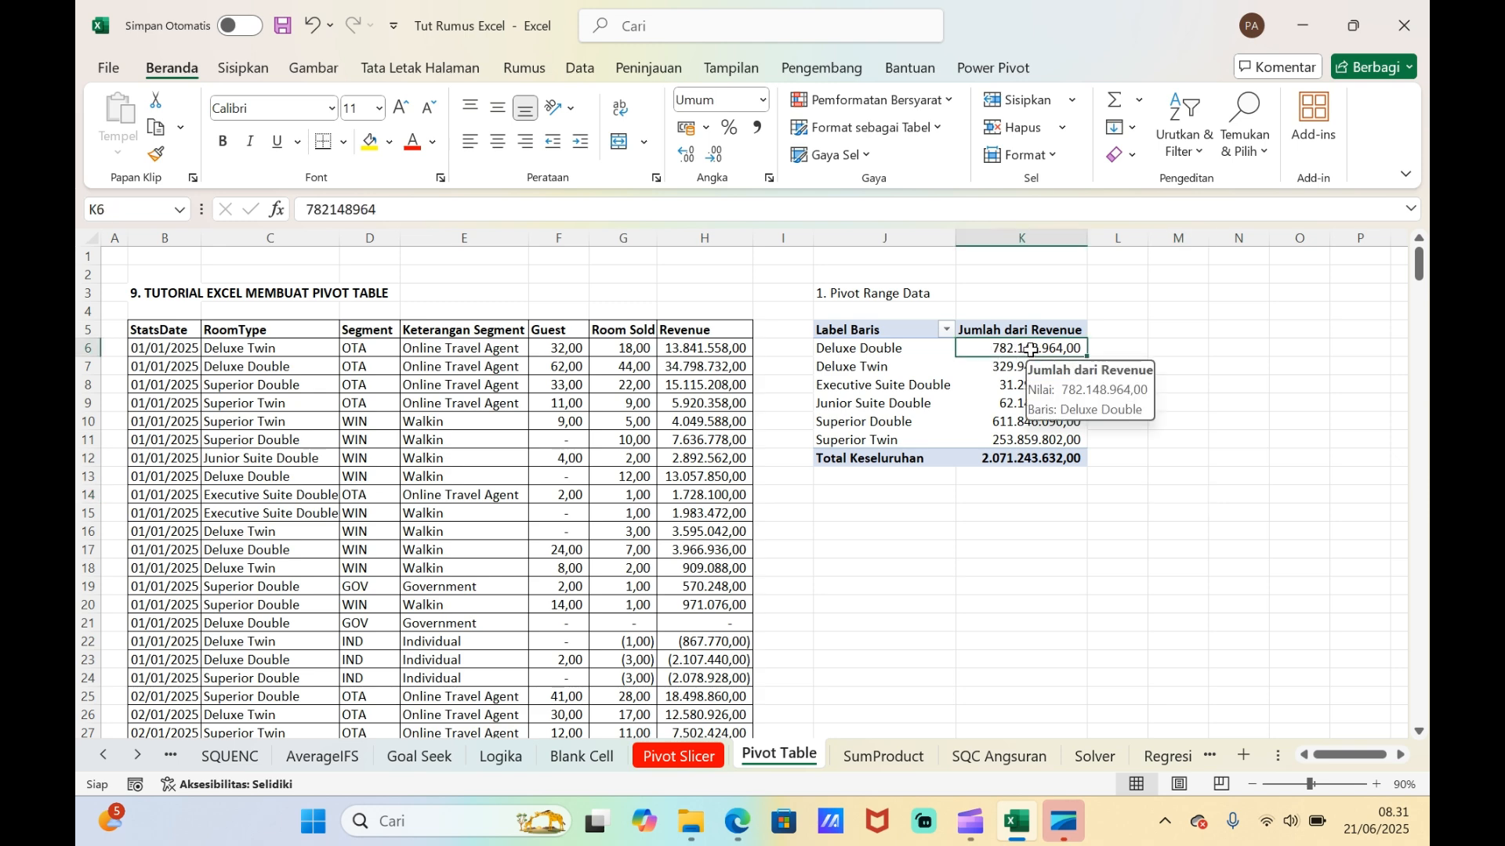
left_click(968, 552)
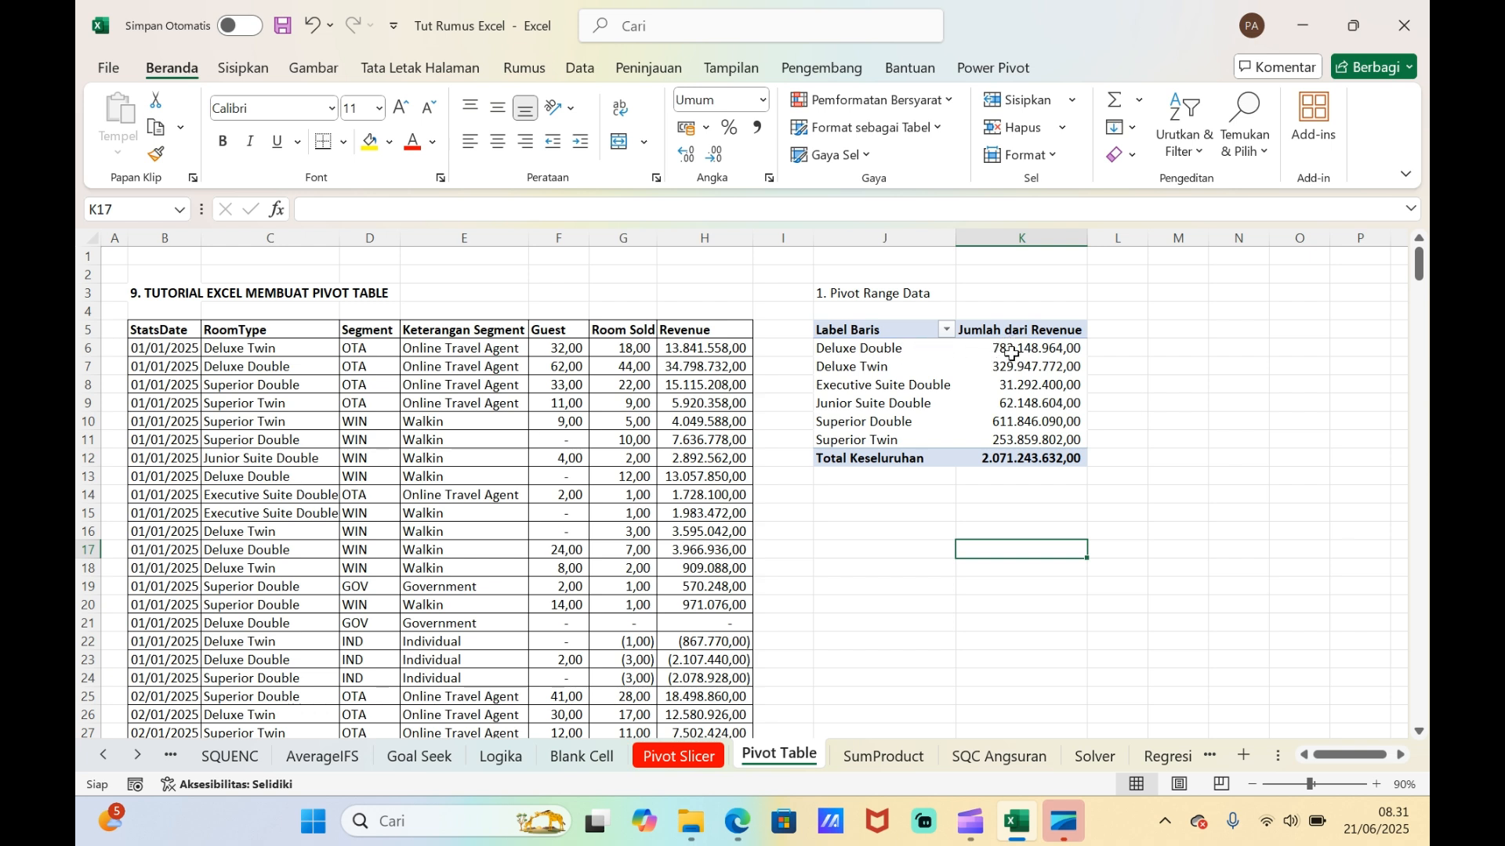
mouse_move(1003, 355)
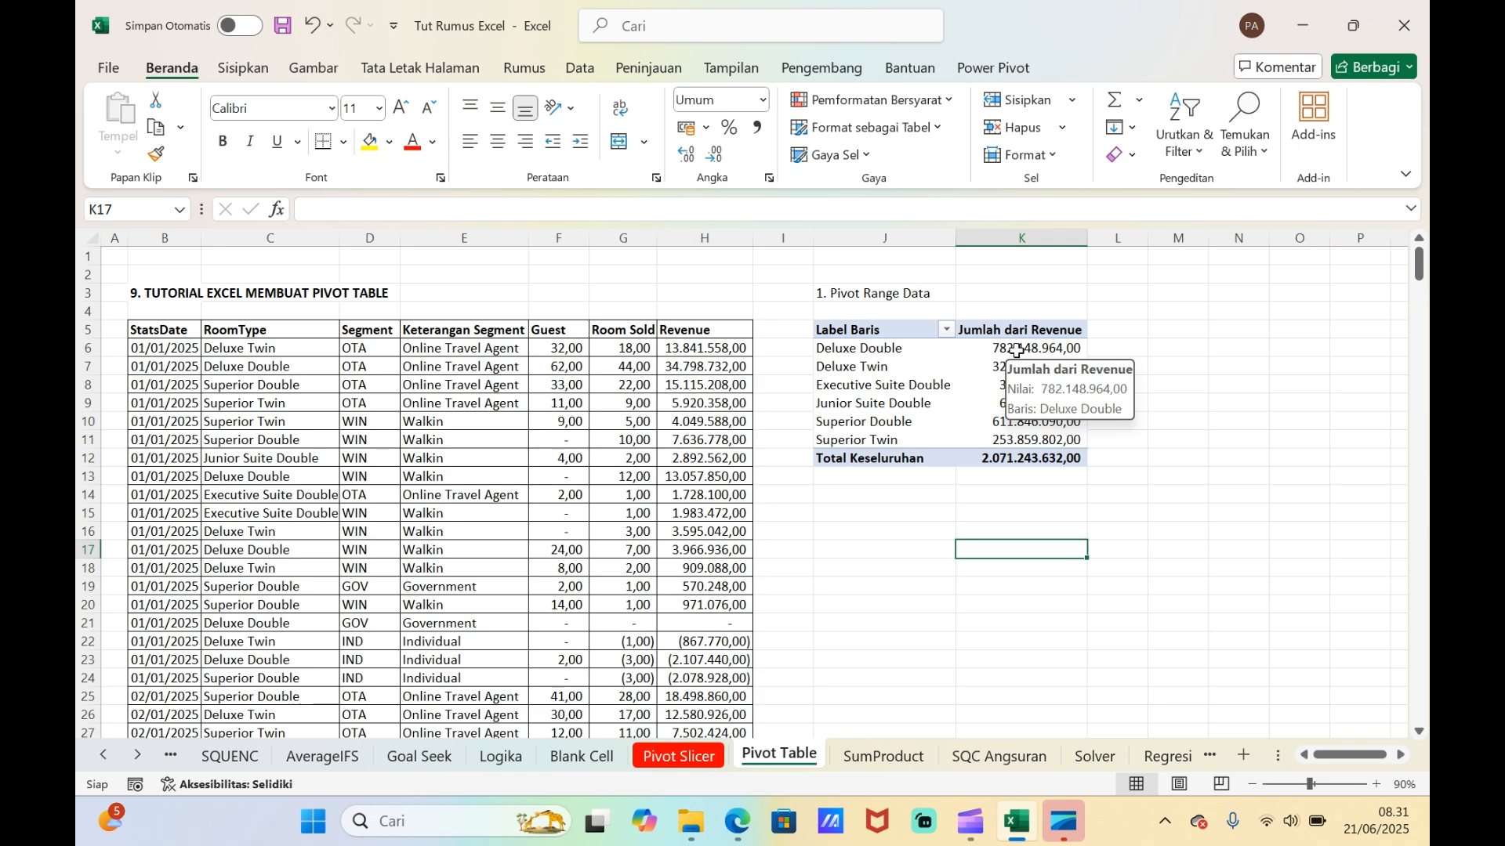
left_click(1015, 351)
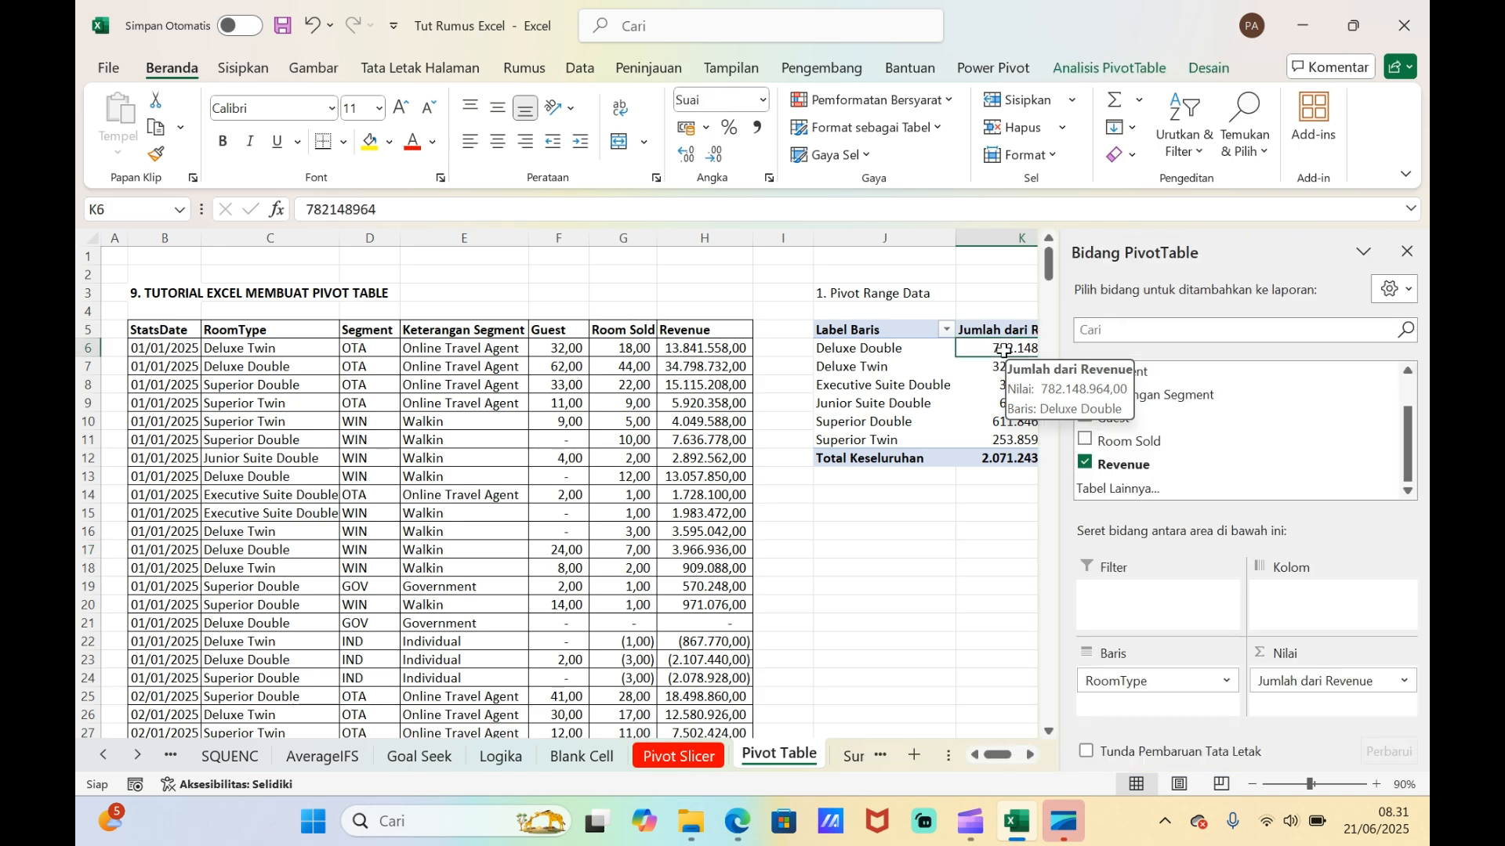
left_click(1407, 251)
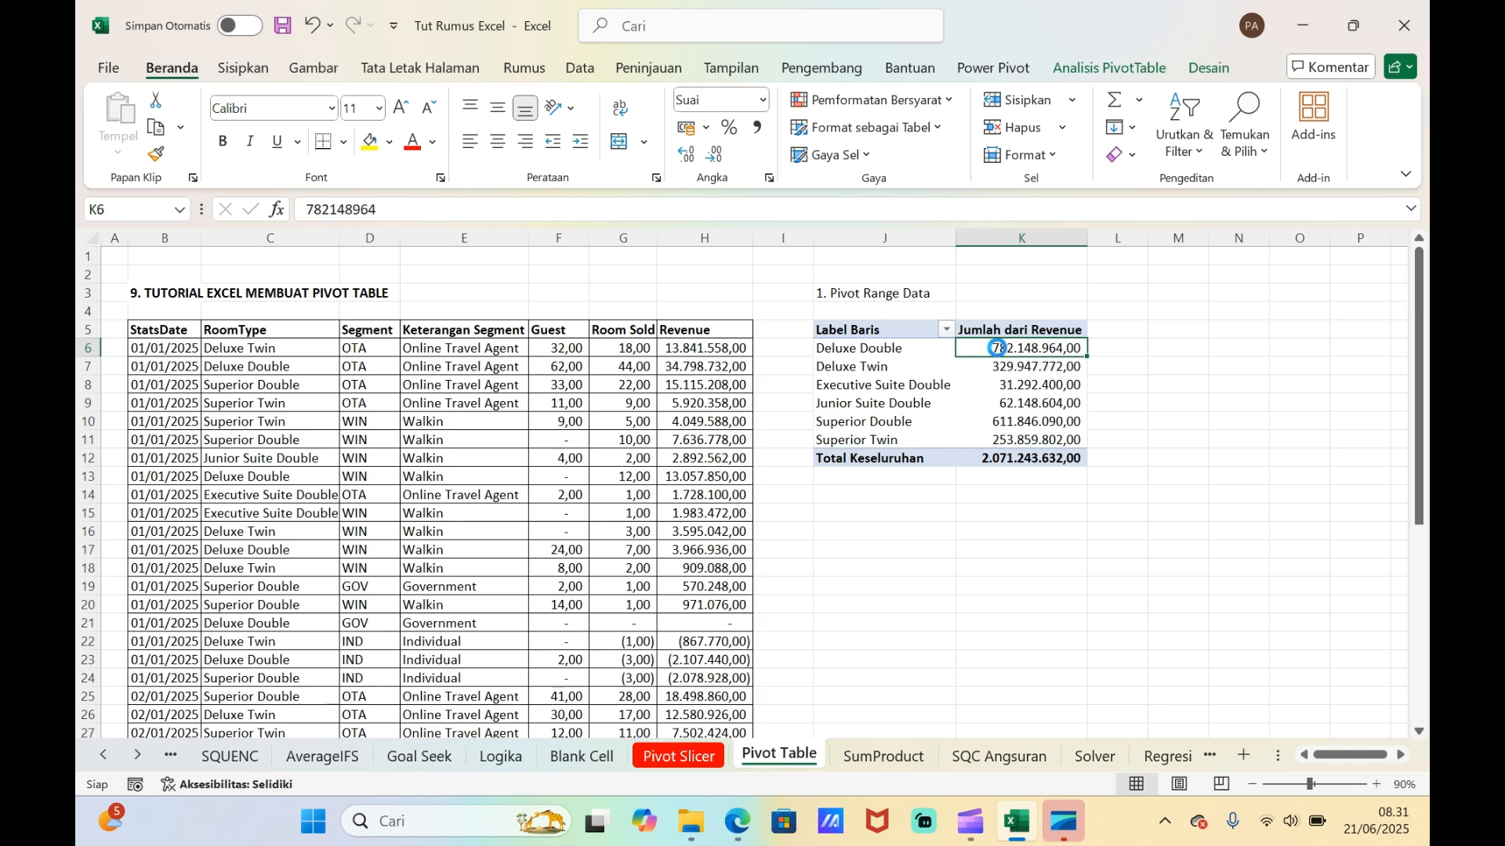
double_click(997, 348)
left_click(668, 405)
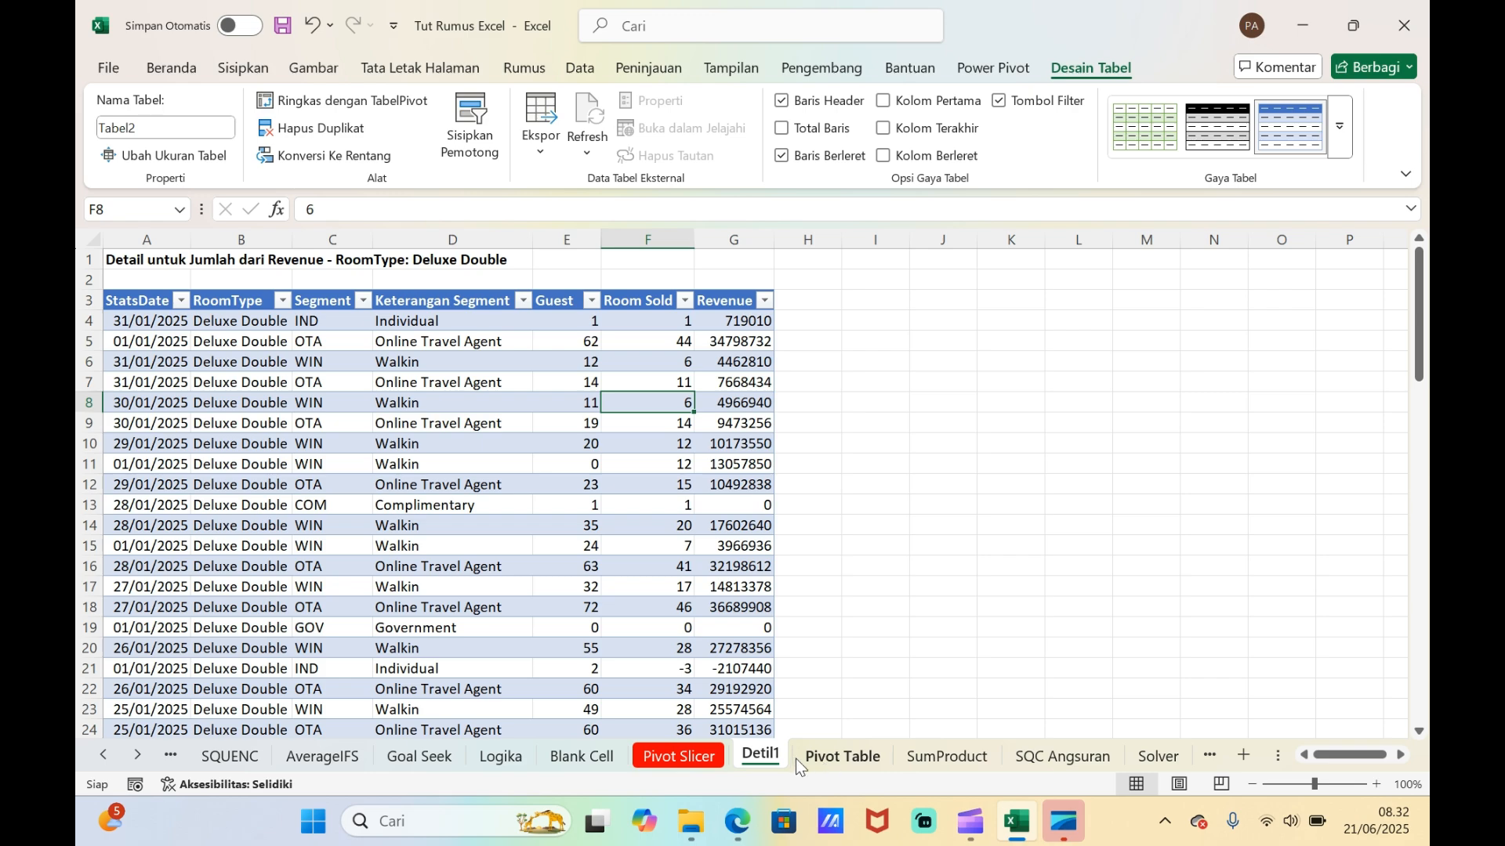
left_click(826, 754)
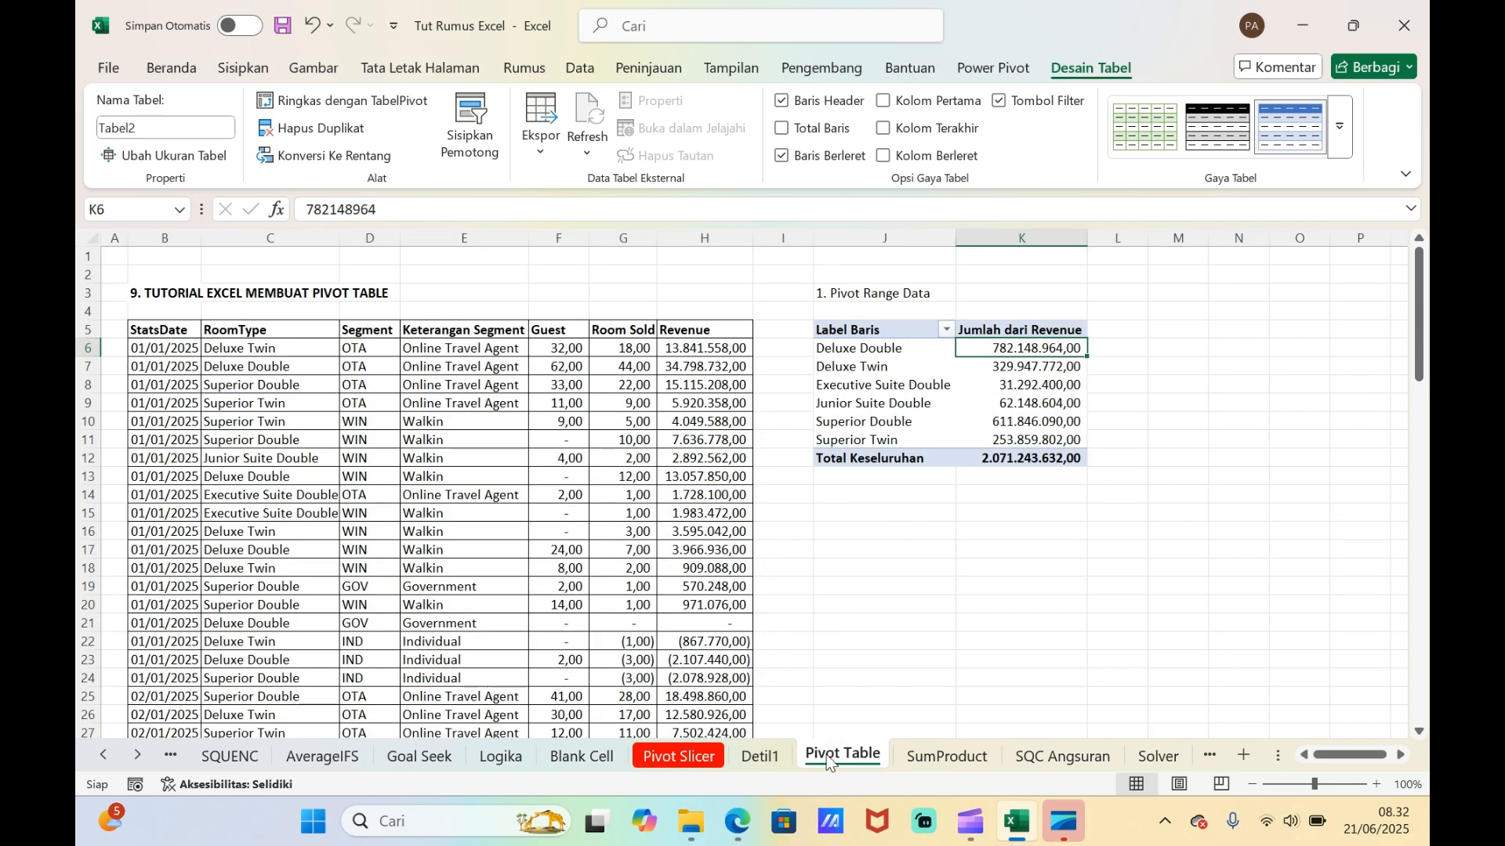
left_click(759, 762)
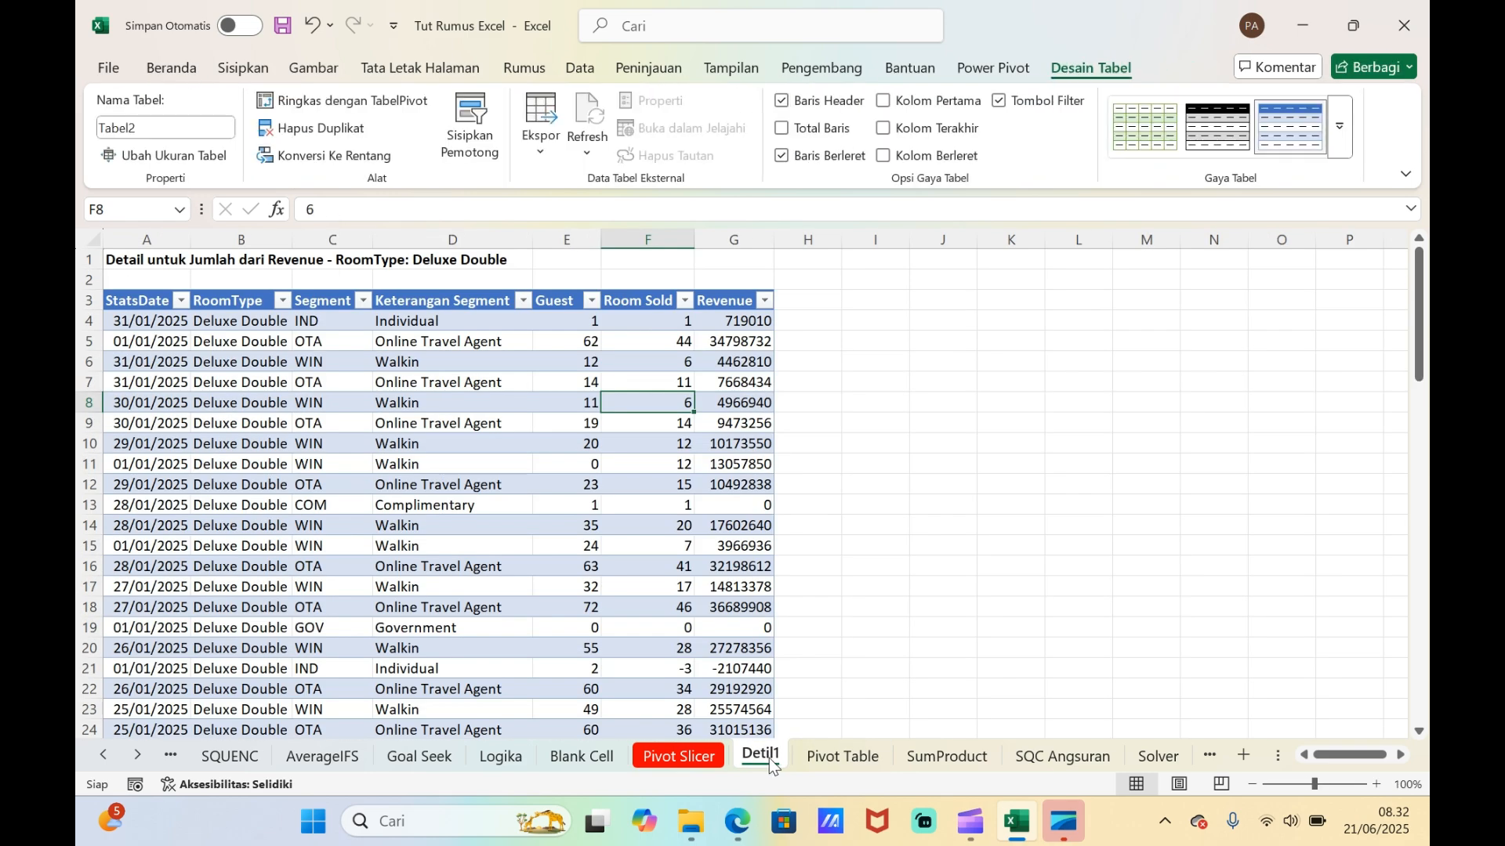
left_click(827, 756)
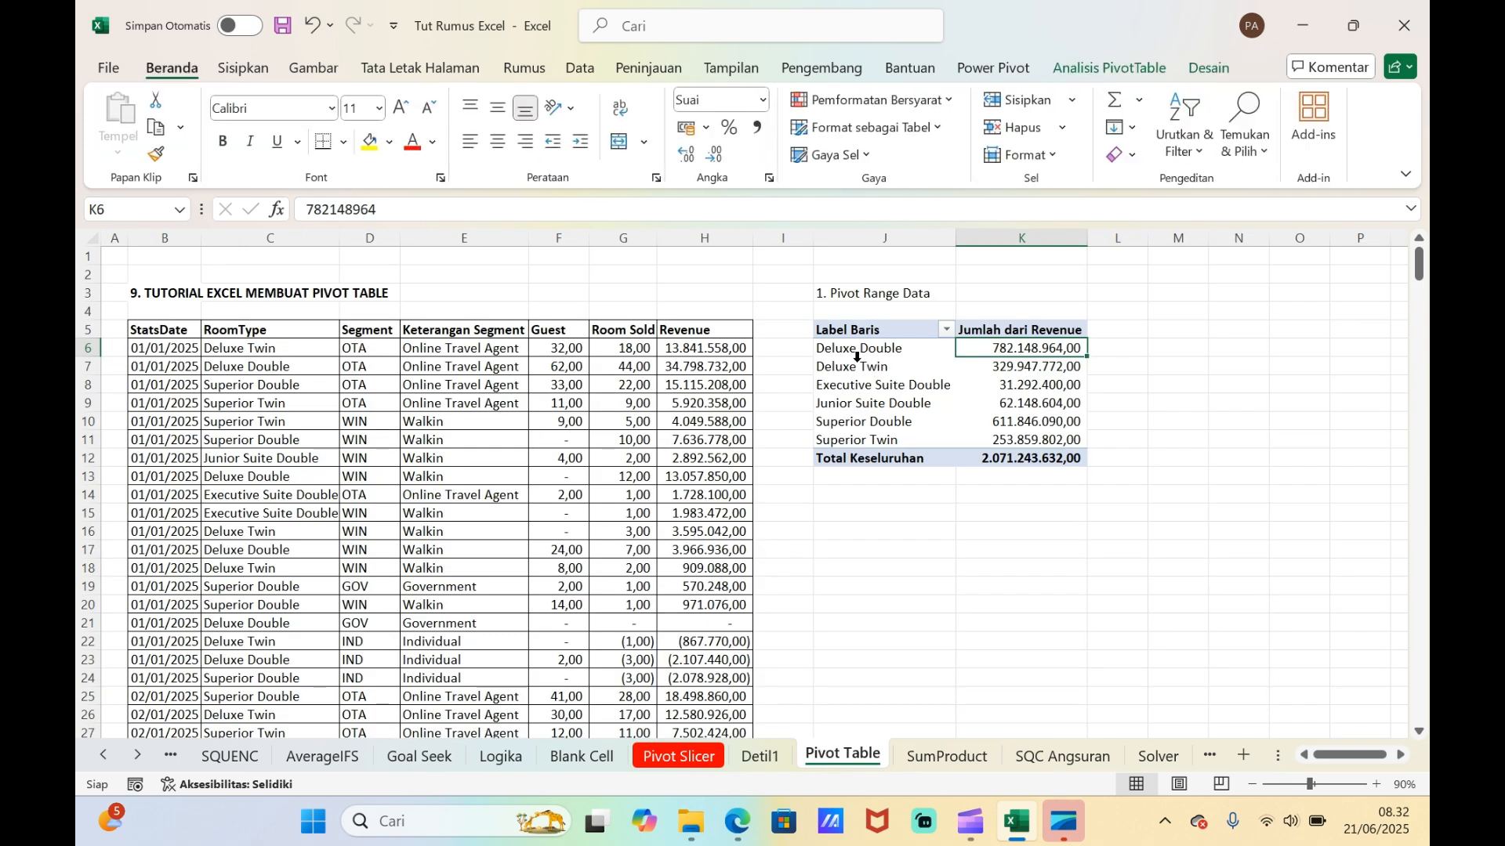
left_click(867, 293)
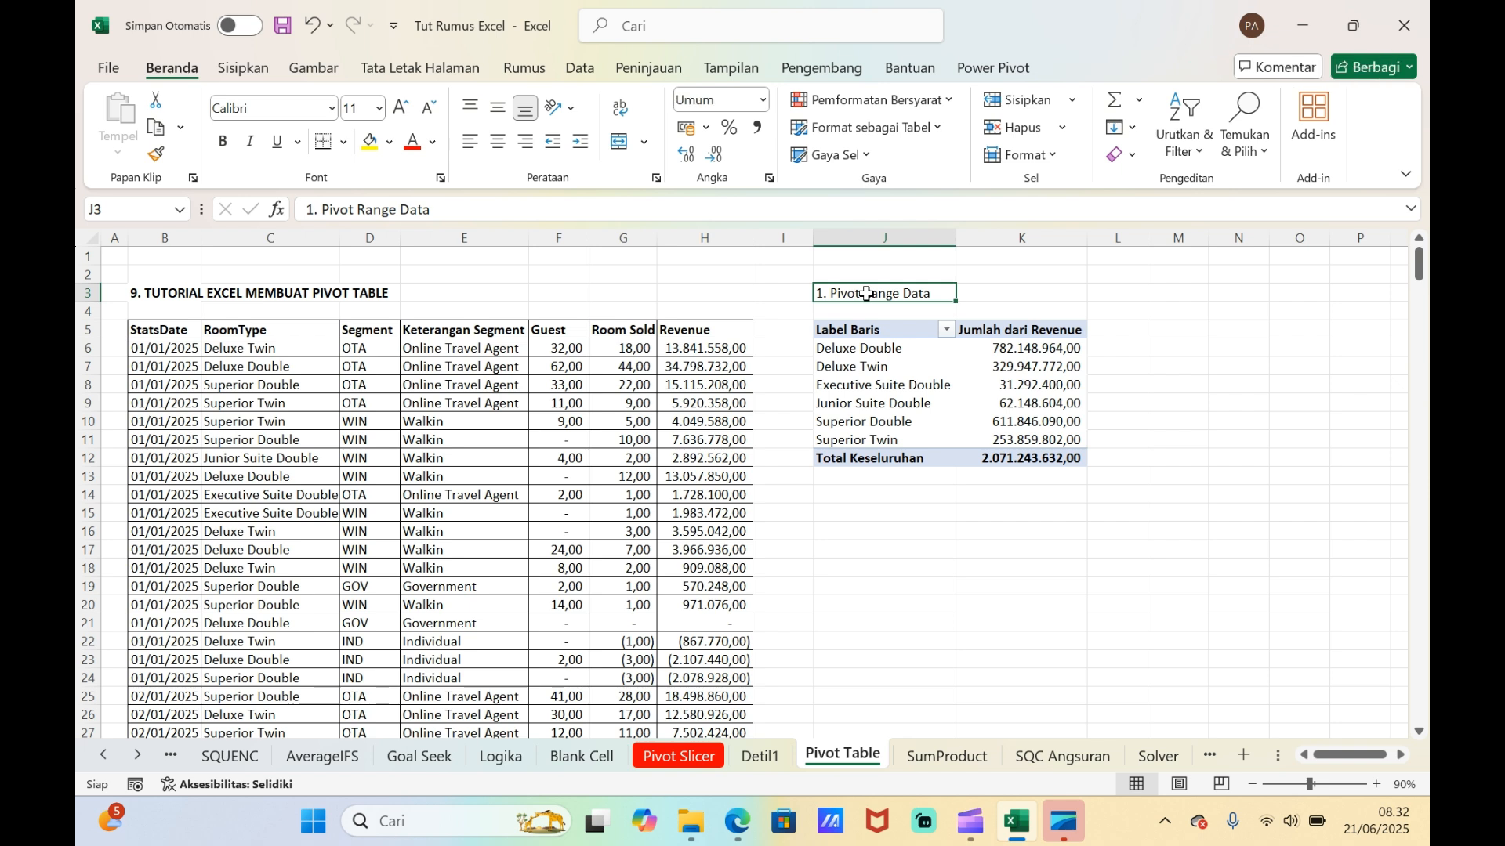
key("ctrl+c")
key("Right")
key("Right")
key("Right")
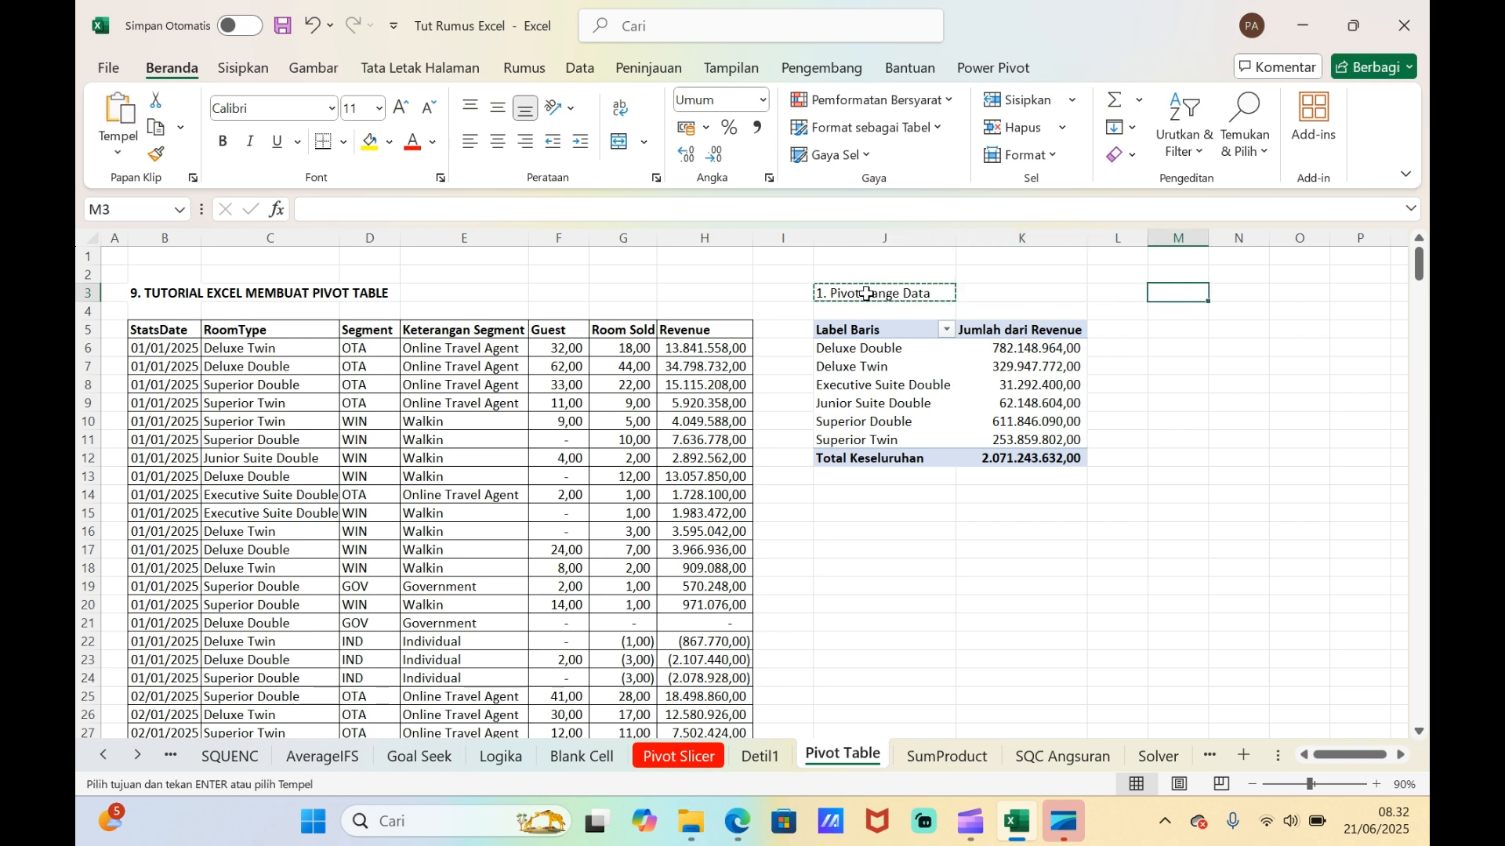
key("Escape")
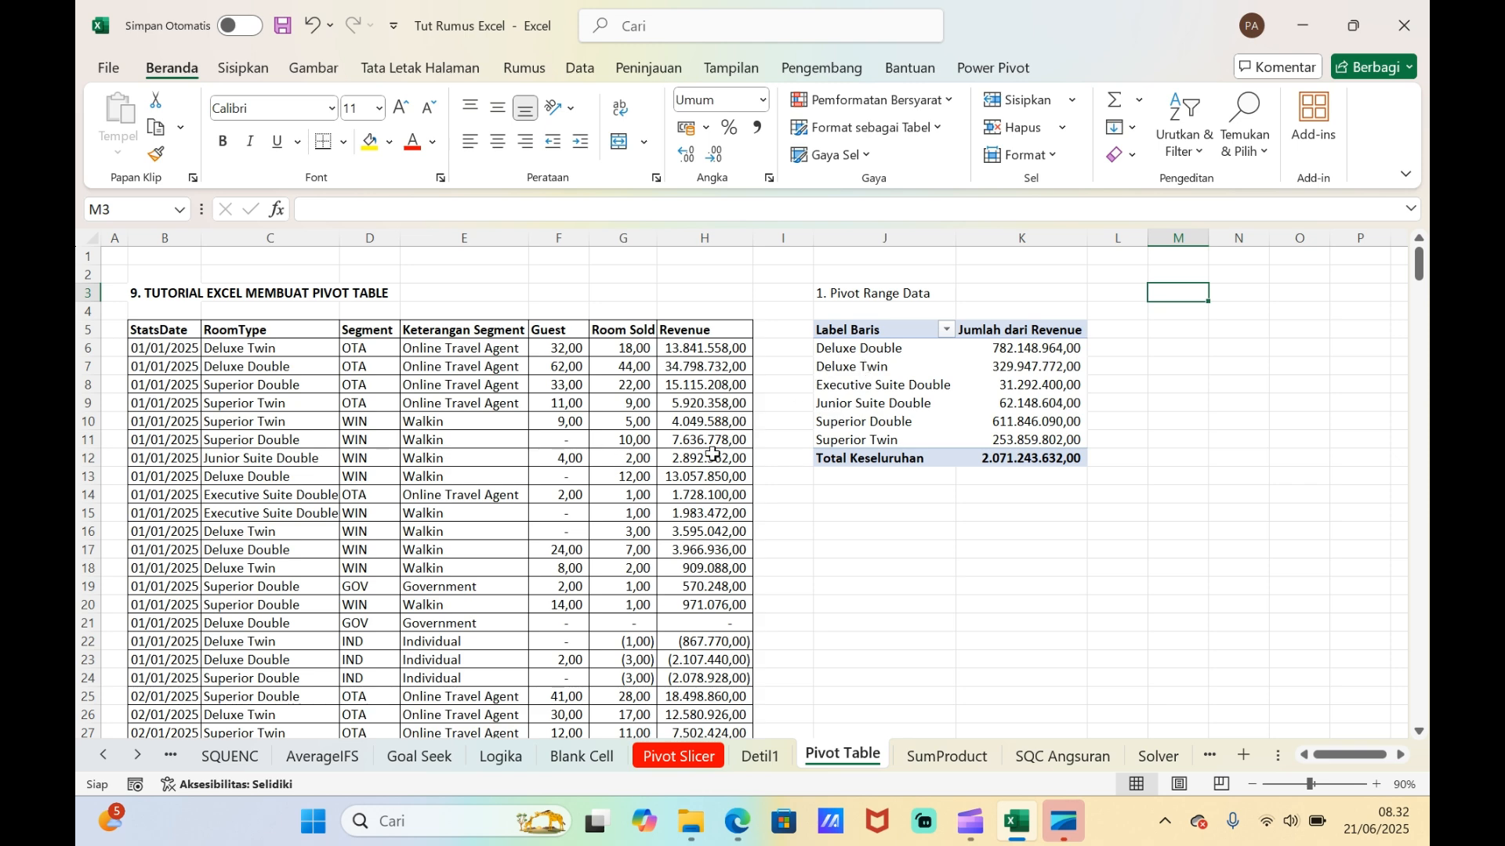
left_click(853, 386)
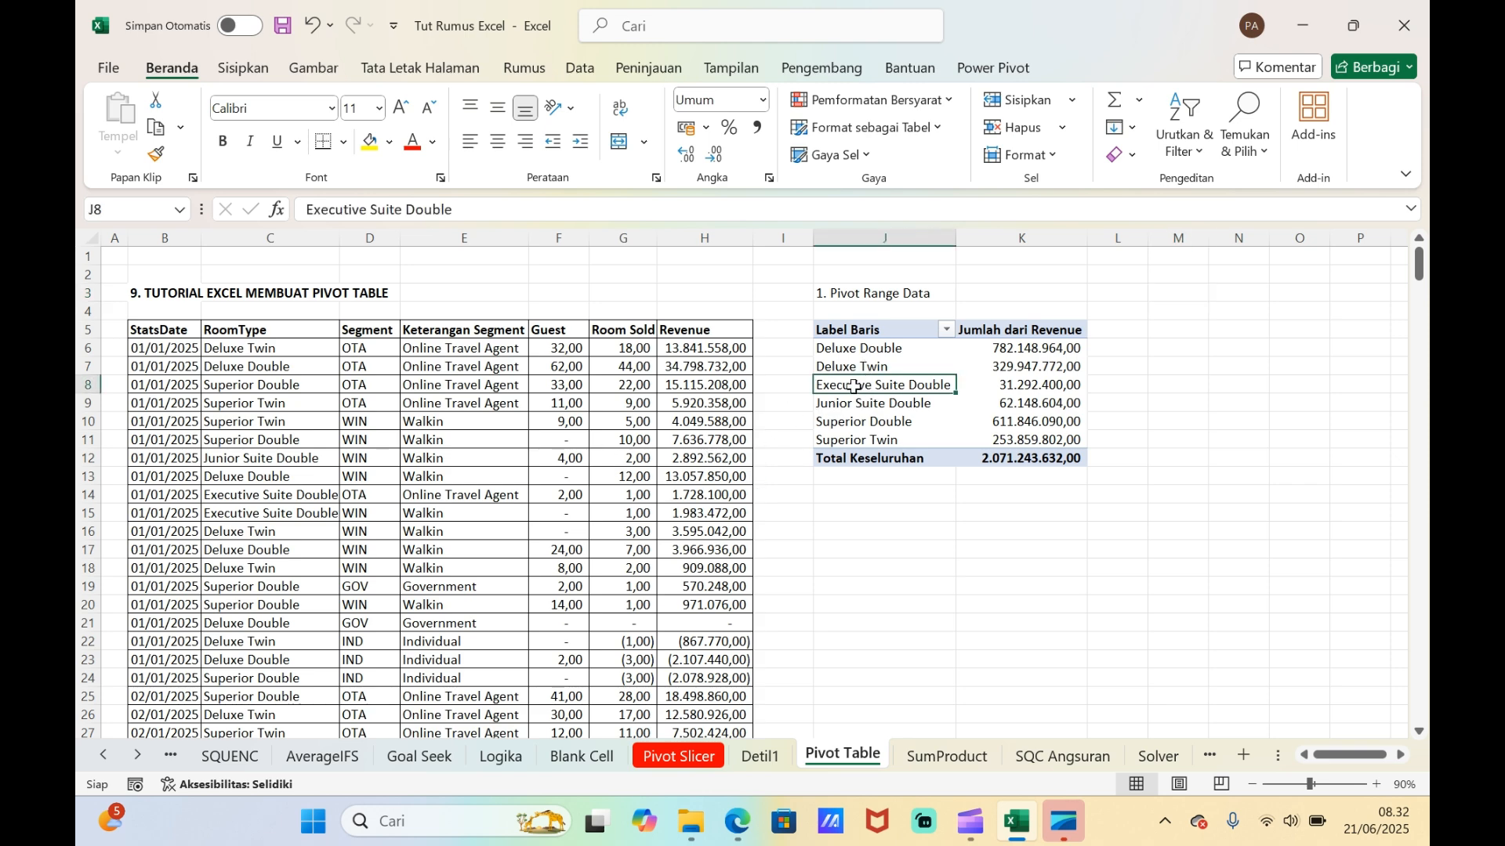
left_click(243, 64)
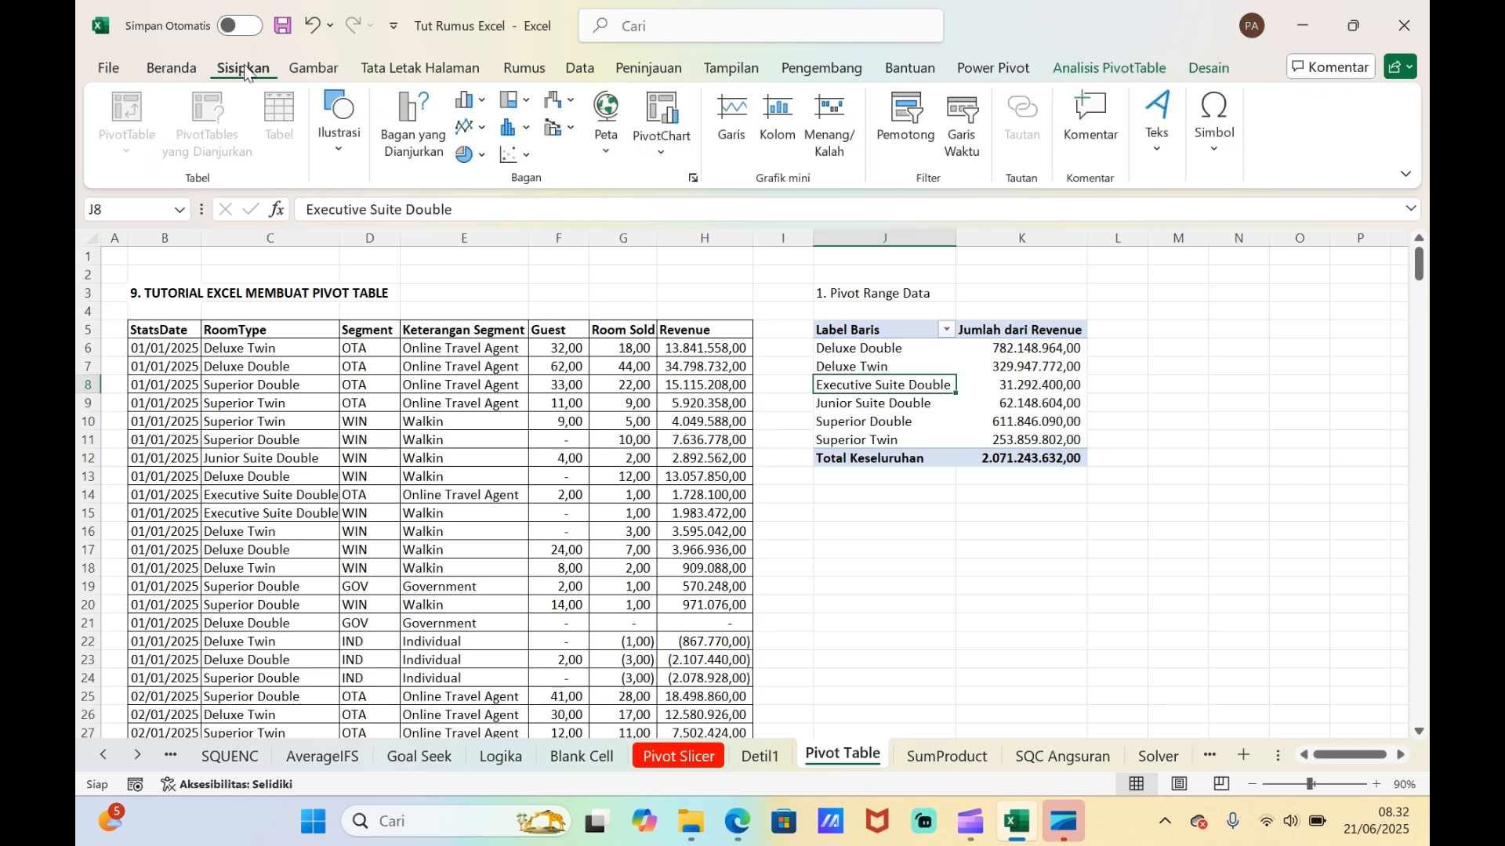
left_click(943, 390)
left_click(1011, 402)
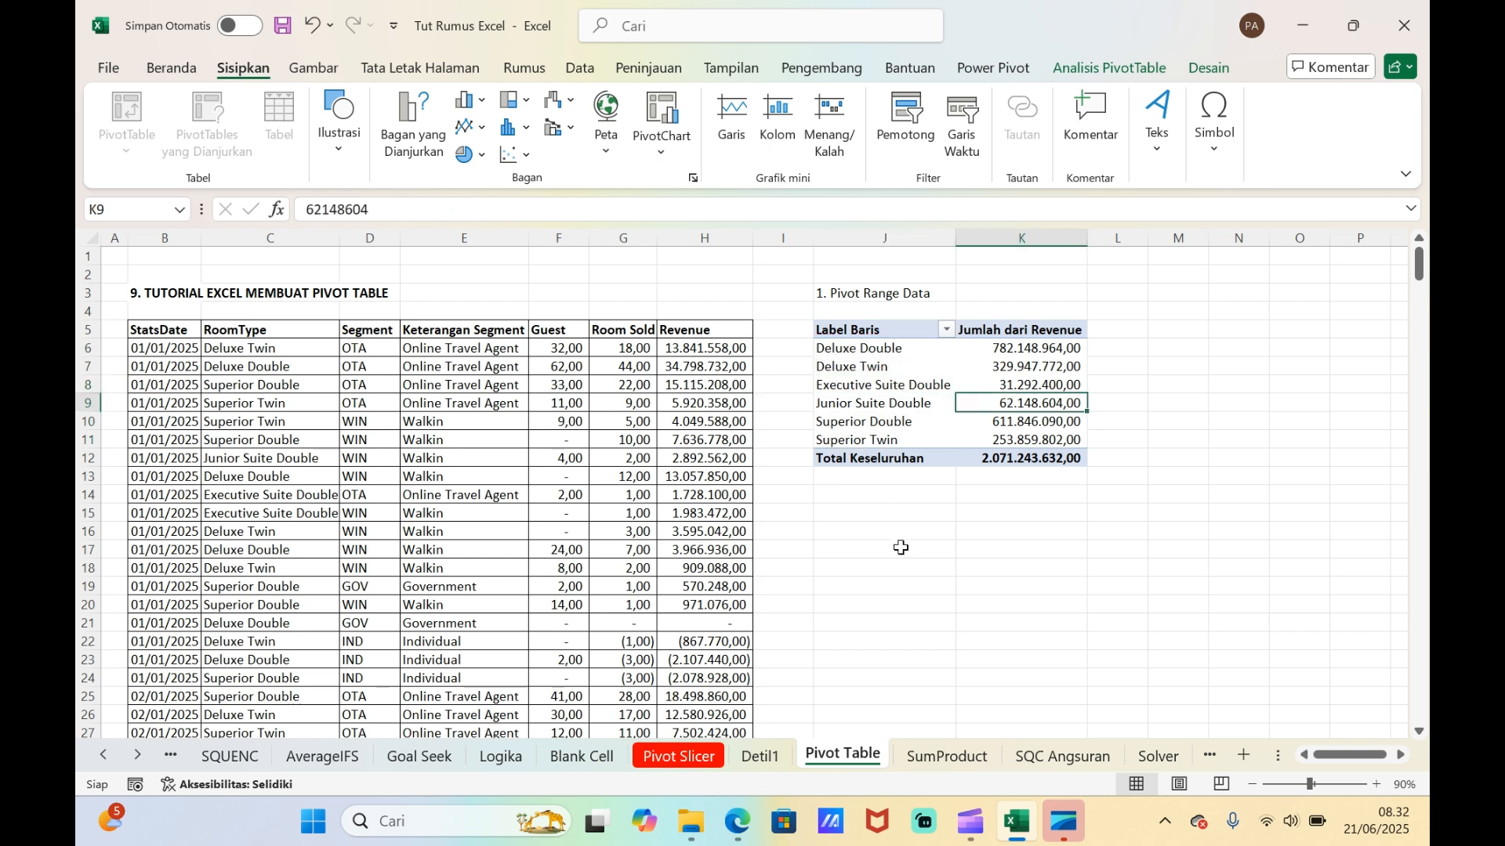
left_click(900, 547)
left_click(993, 386)
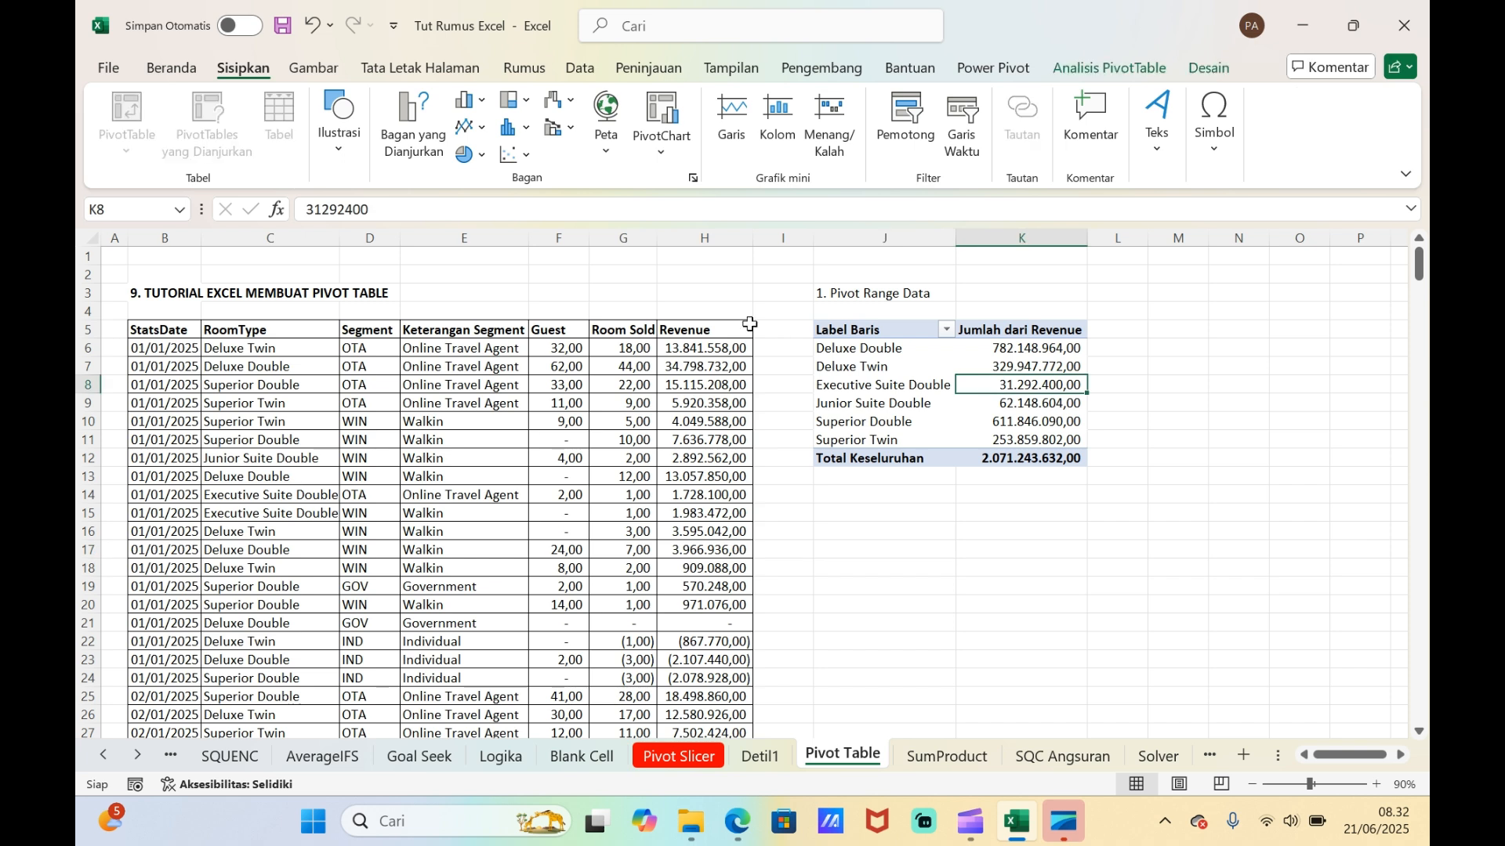
left_click(645, 404)
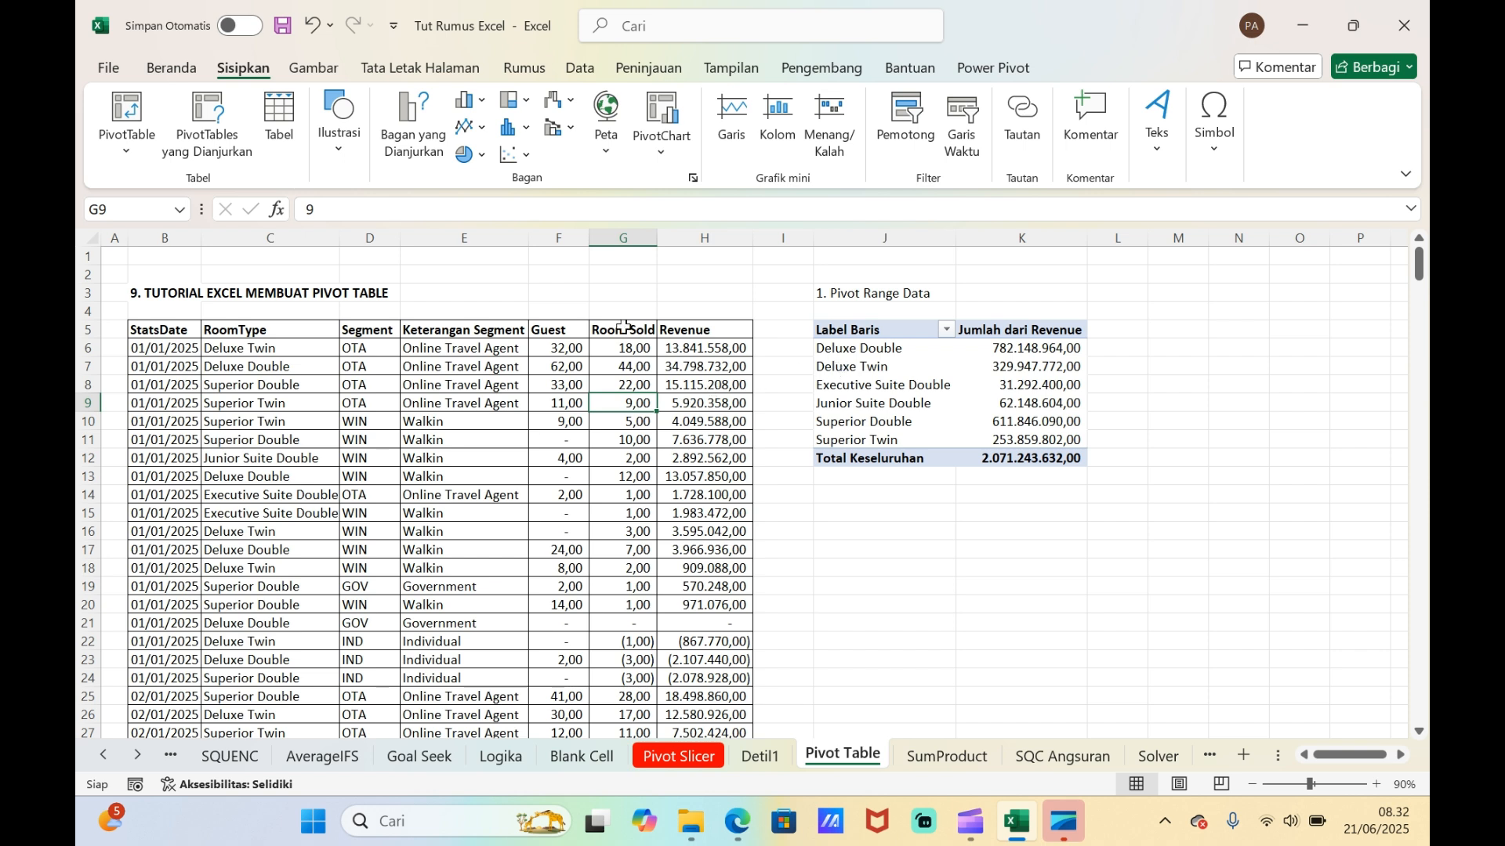
left_click(987, 370)
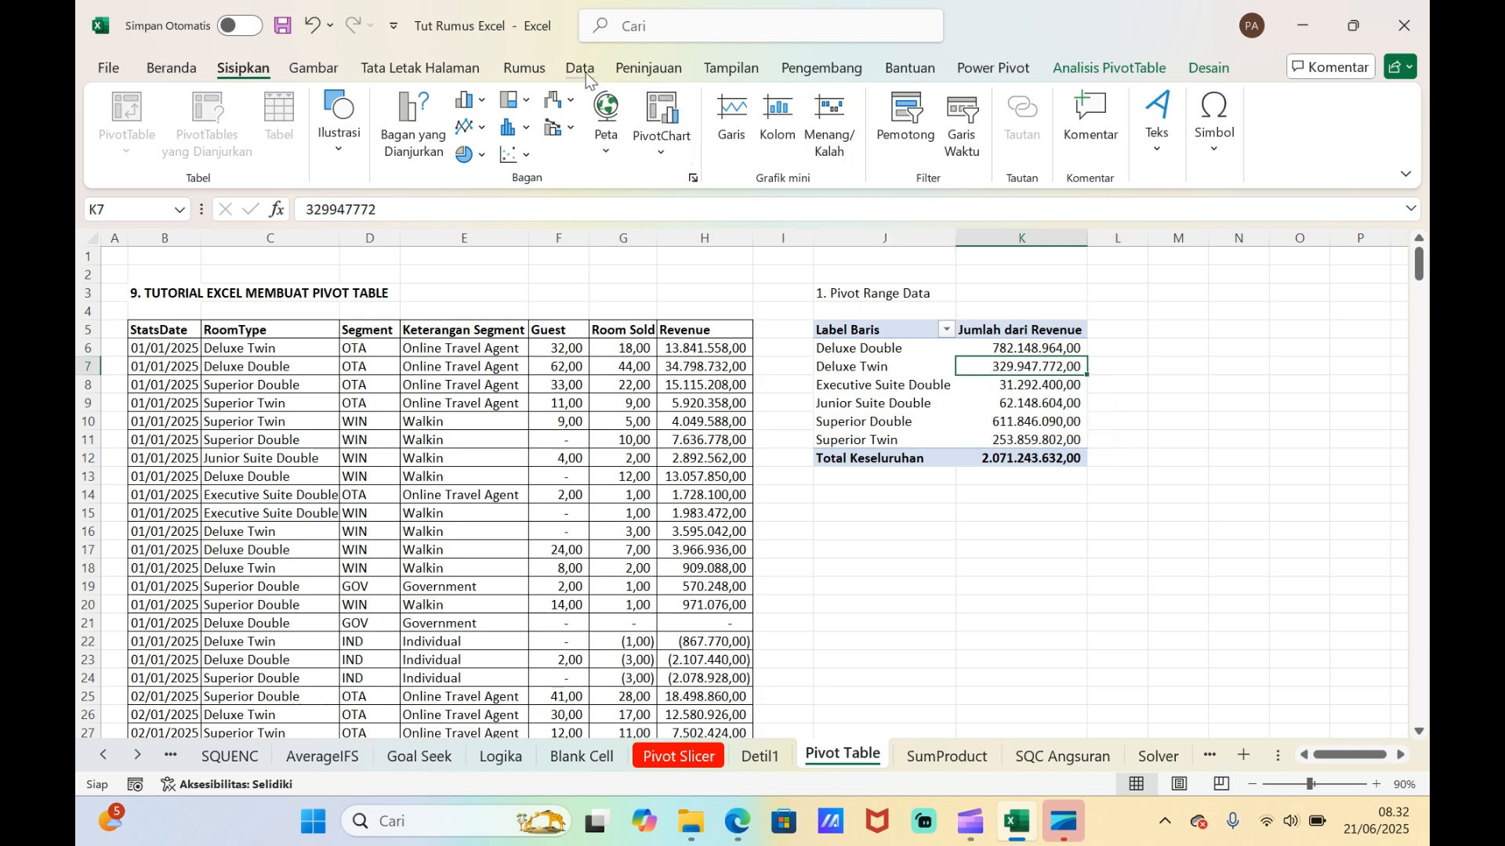
- Check which source data range the PivotTable uses, leaving it as it is
left_click(1080, 69)
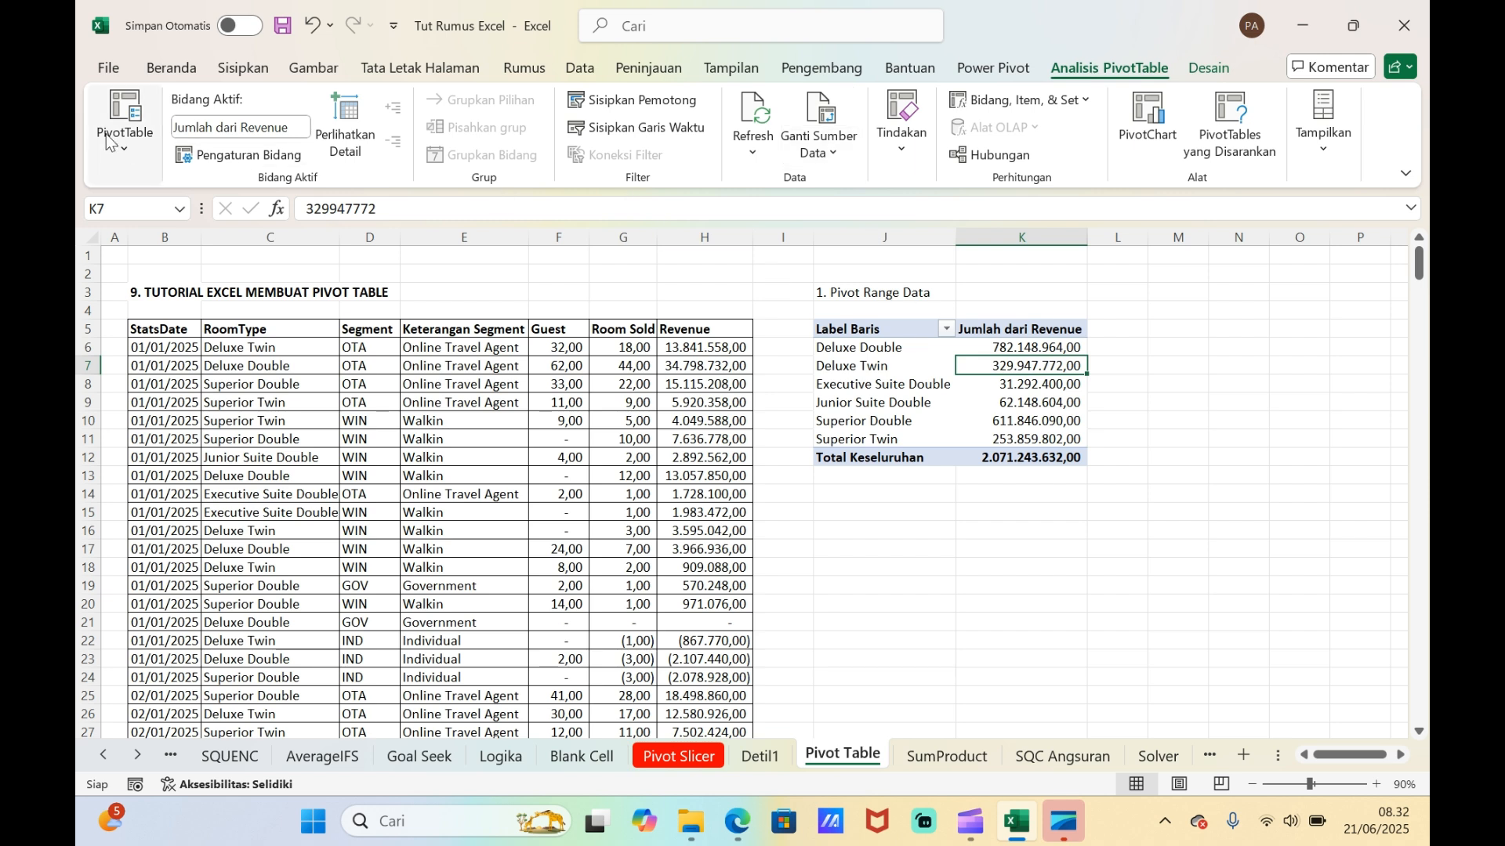
left_click(121, 153)
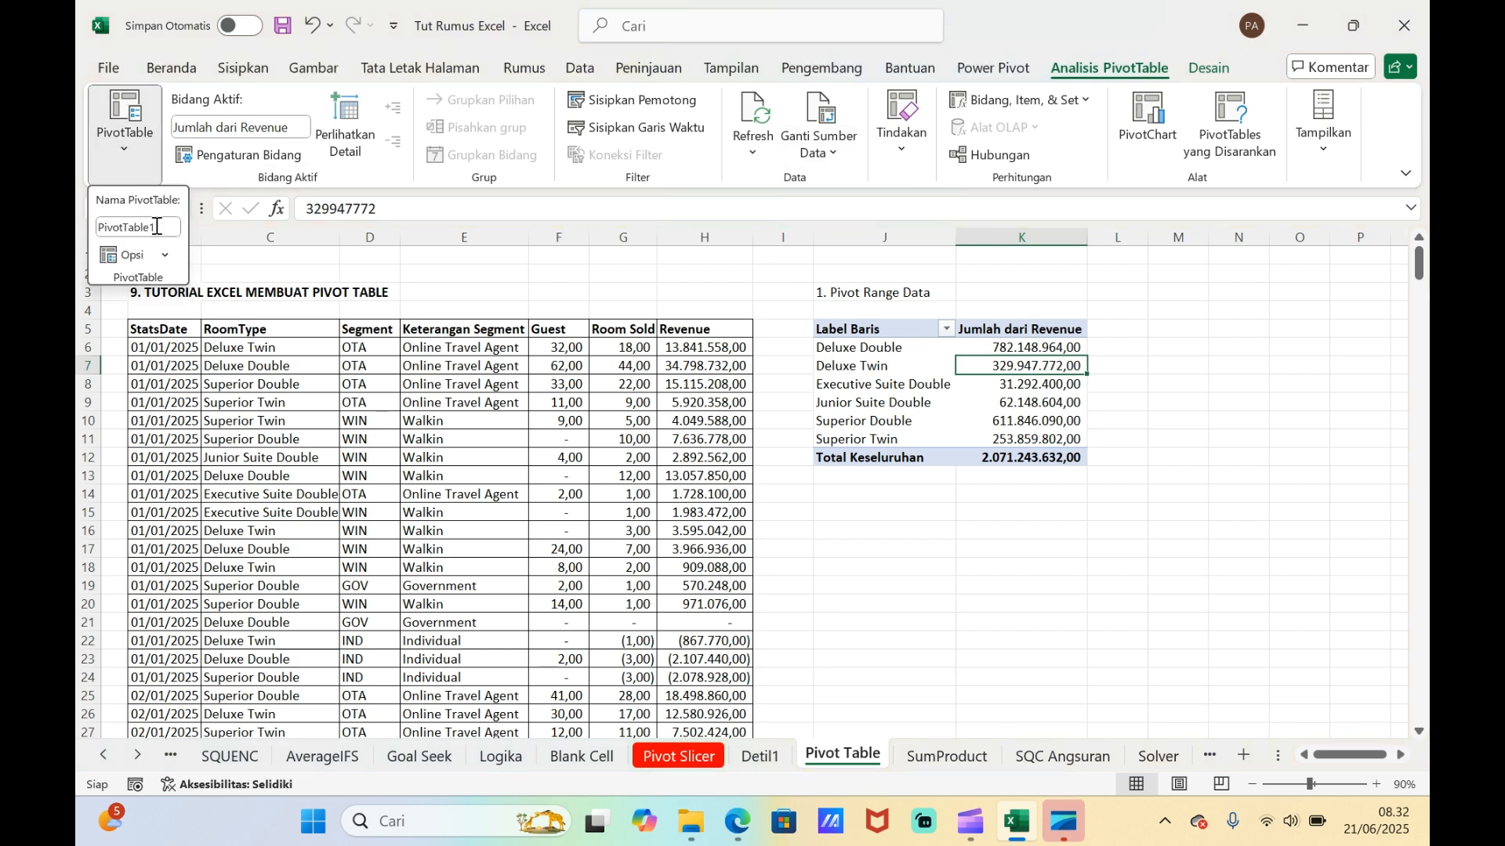
left_click(816, 153)
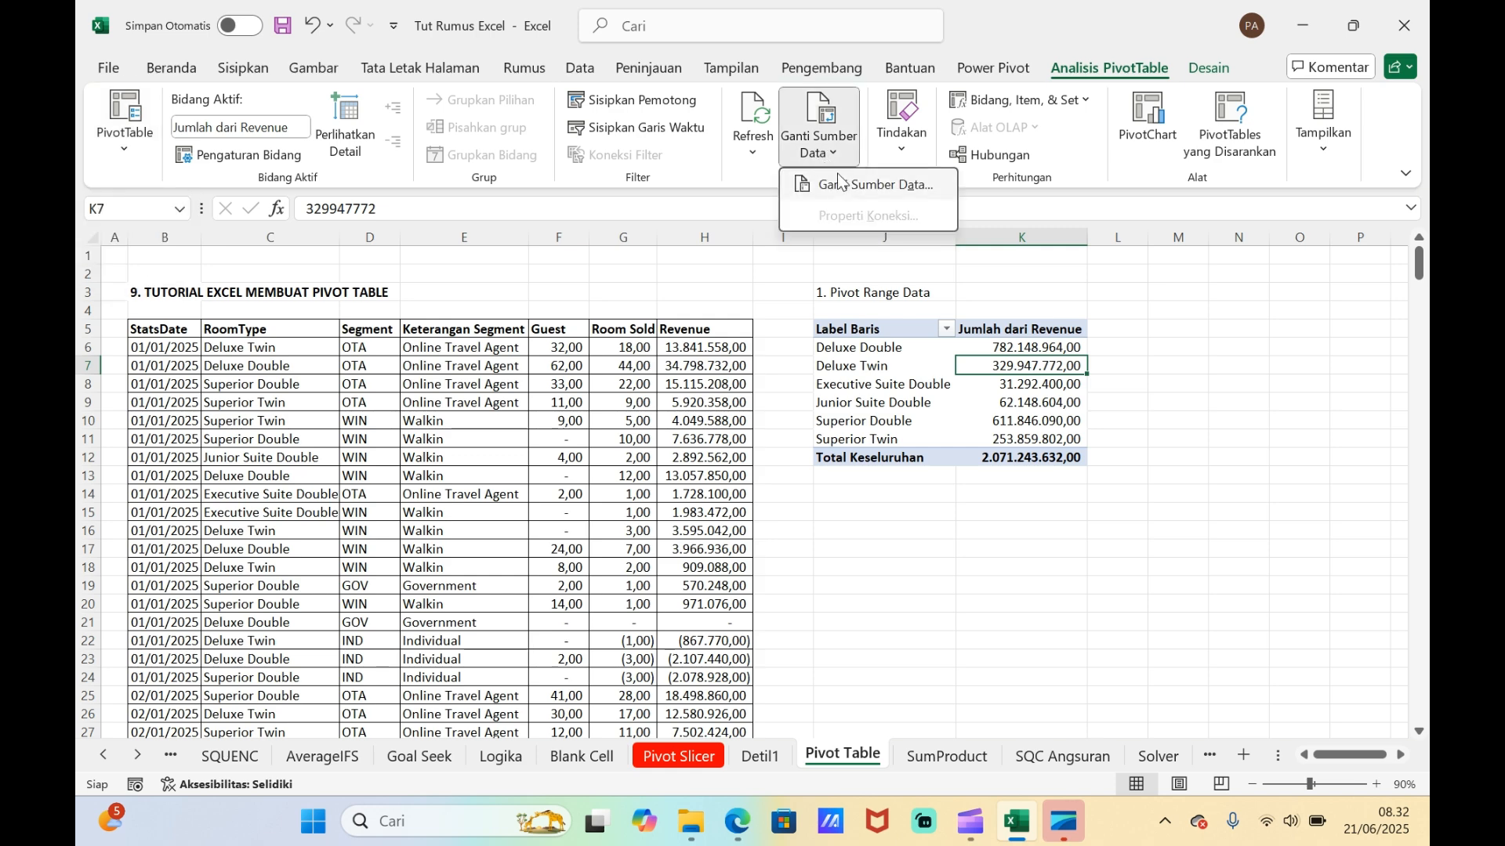
left_click(838, 182)
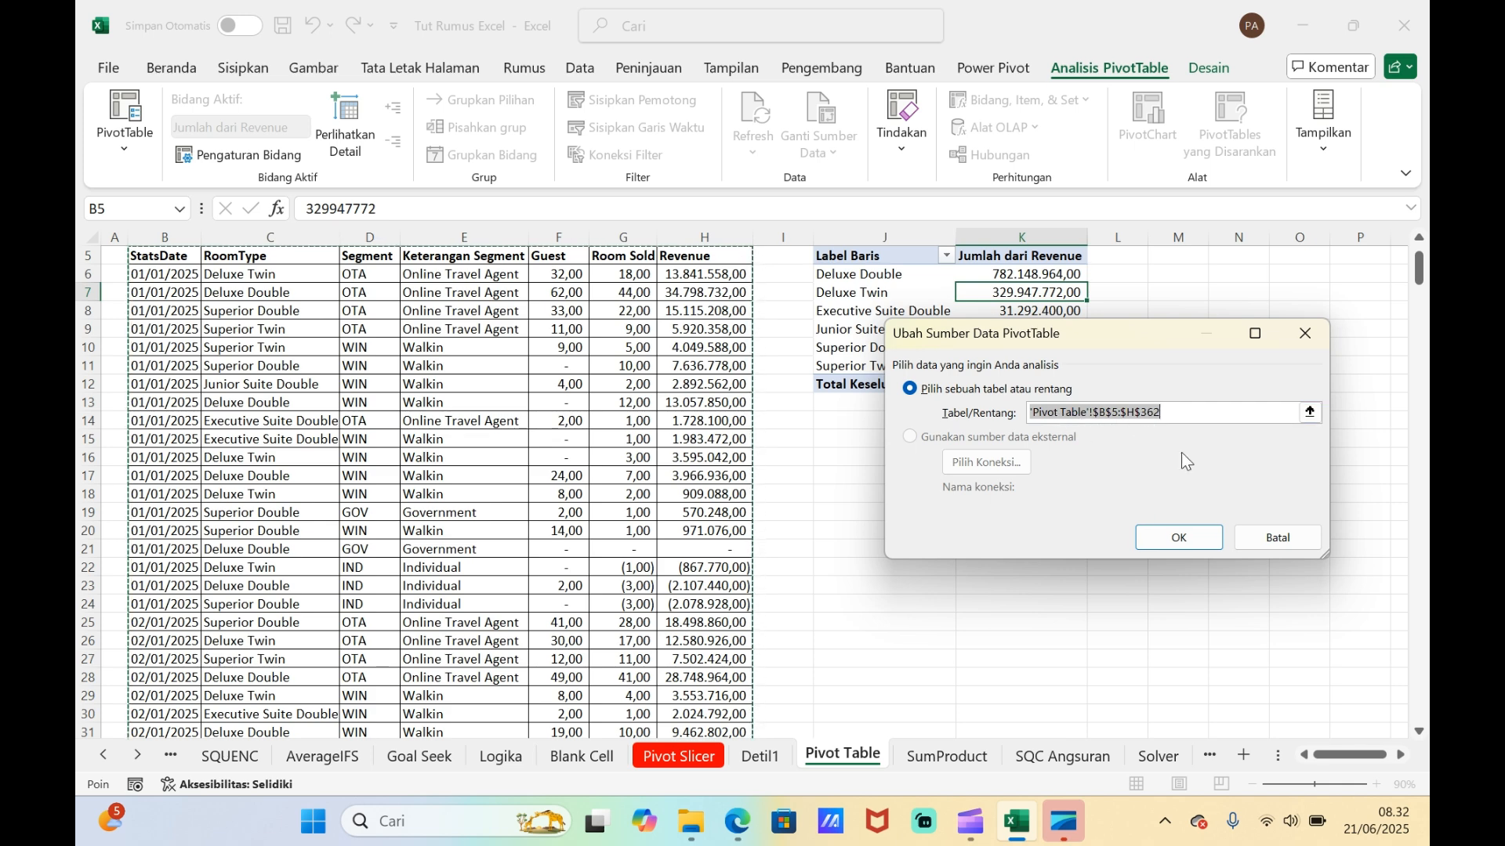
left_click(1255, 539)
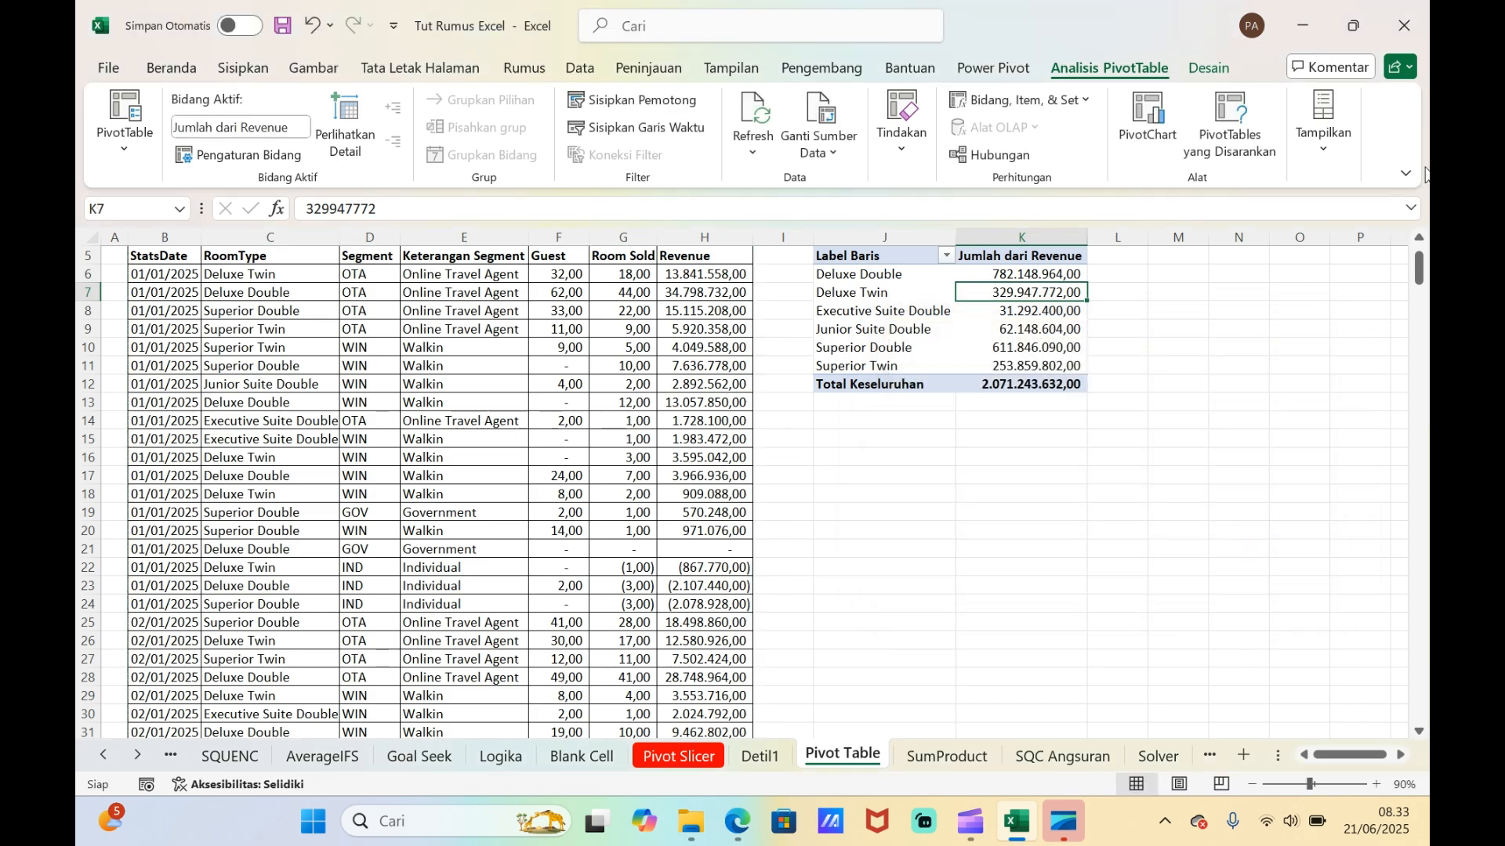
- Copy the last record of the source data, B362:H362, into the empty row 363 directly beneath it
left_click_drag(1420, 271, 1428, 709)
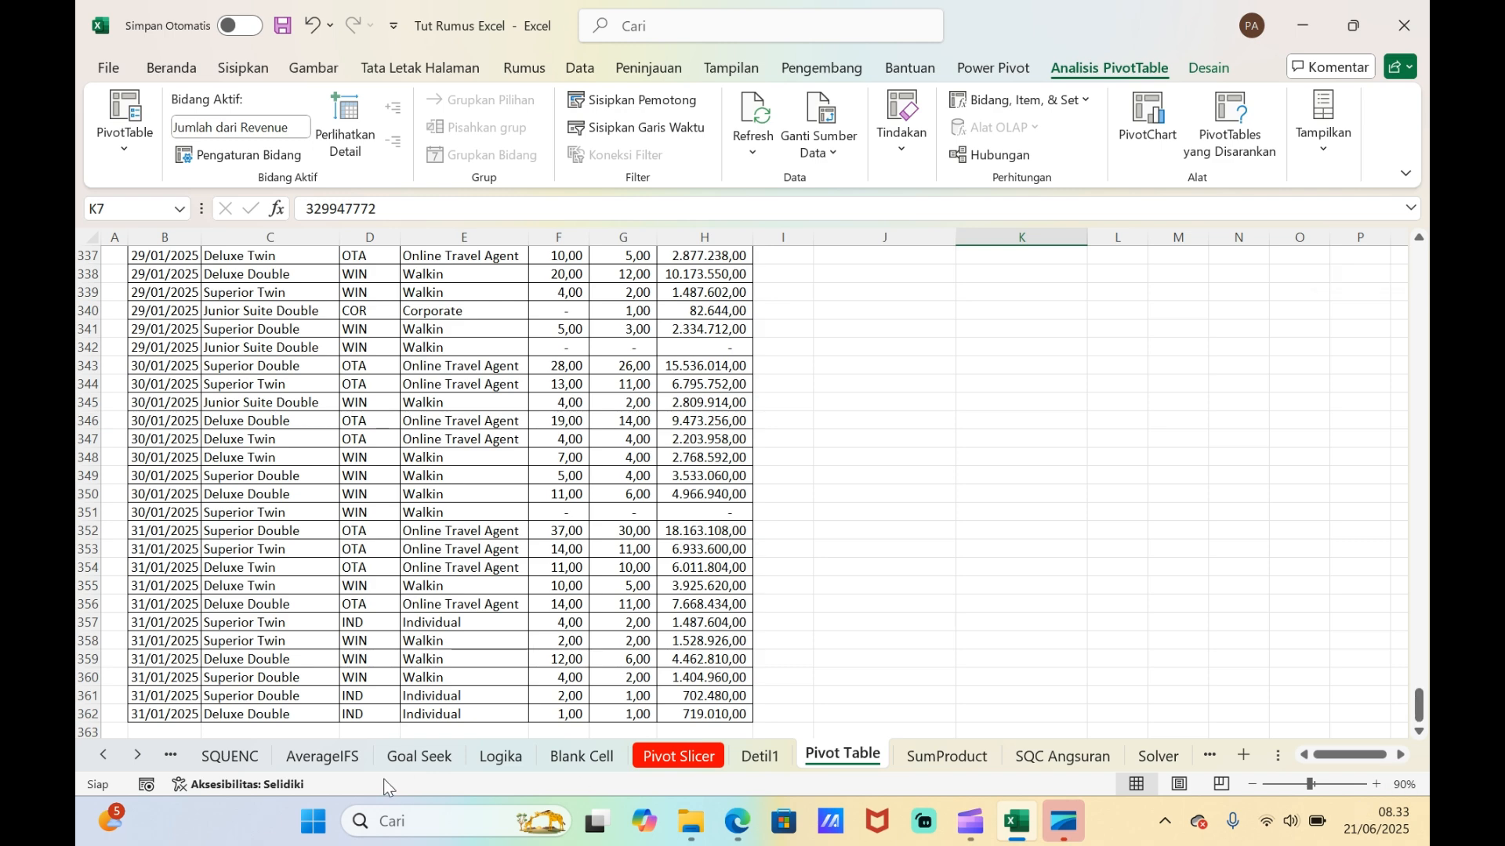
left_click(188, 709)
key("shift+Right")
key("shift+Right")
key("shift+Right")
key("shift+Right")
key("shift+Right")
key("shift+Right")
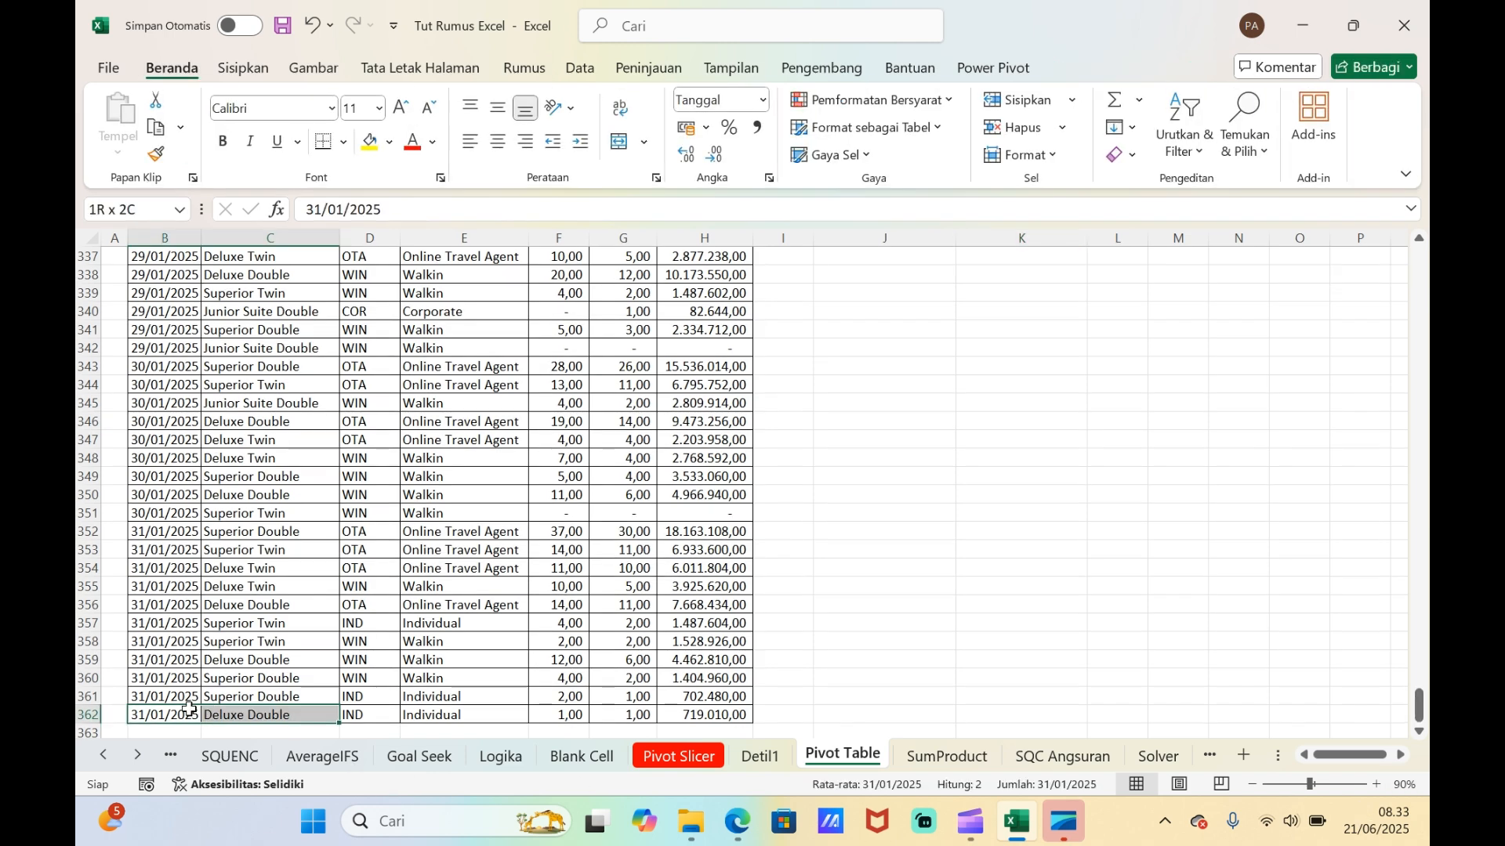
key("ctrl+c")
key("Down")
key("Down")
key("Up")
key("Return")
key("Down")
key("Up")
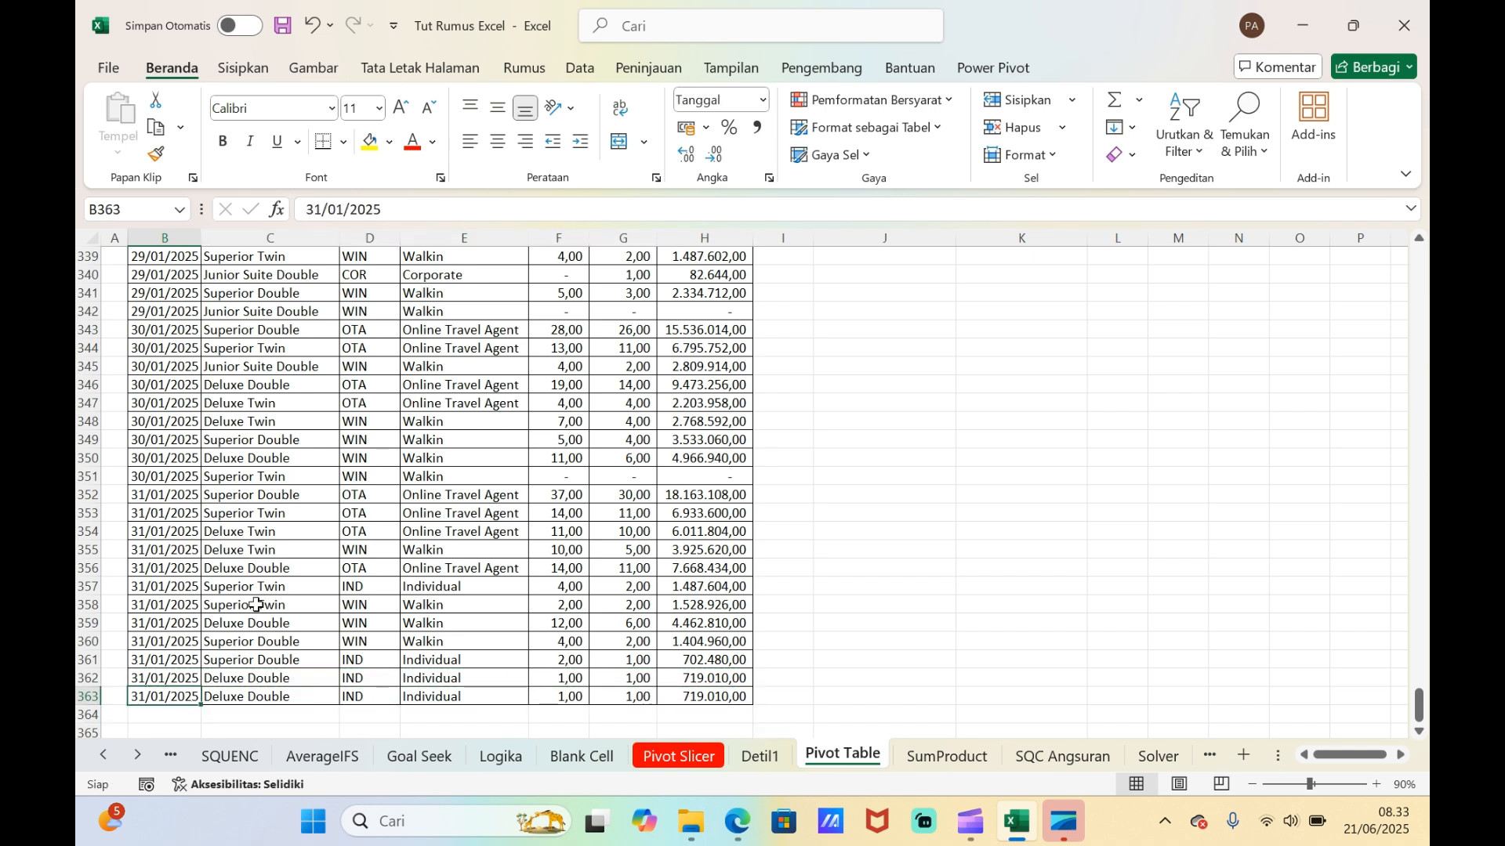
- Set the Revenue of the new record in H363 to 1000000
left_click(687, 695)
type("1")
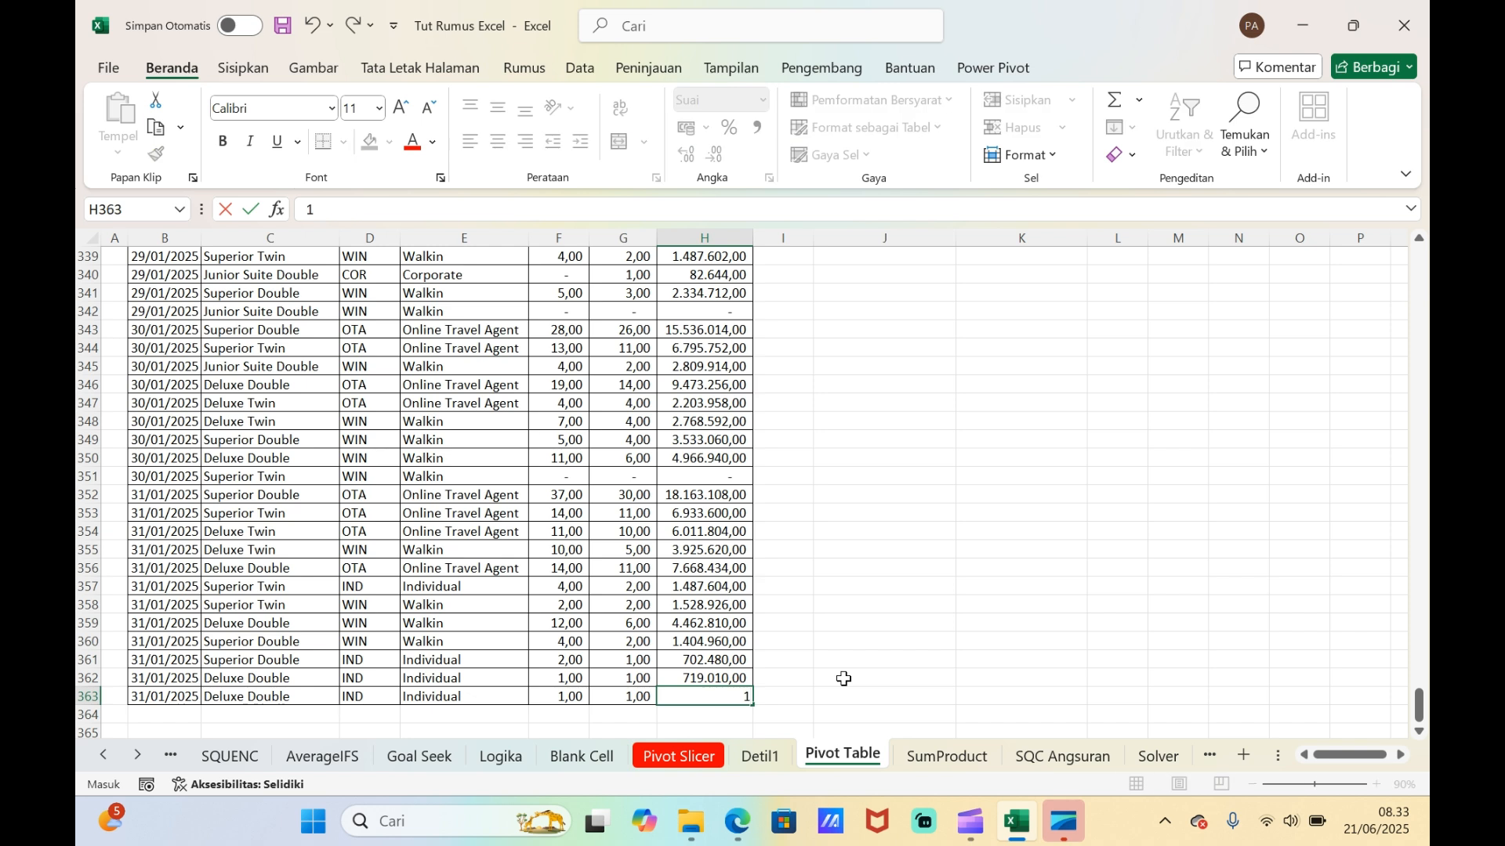
type("000000")
key("Return")
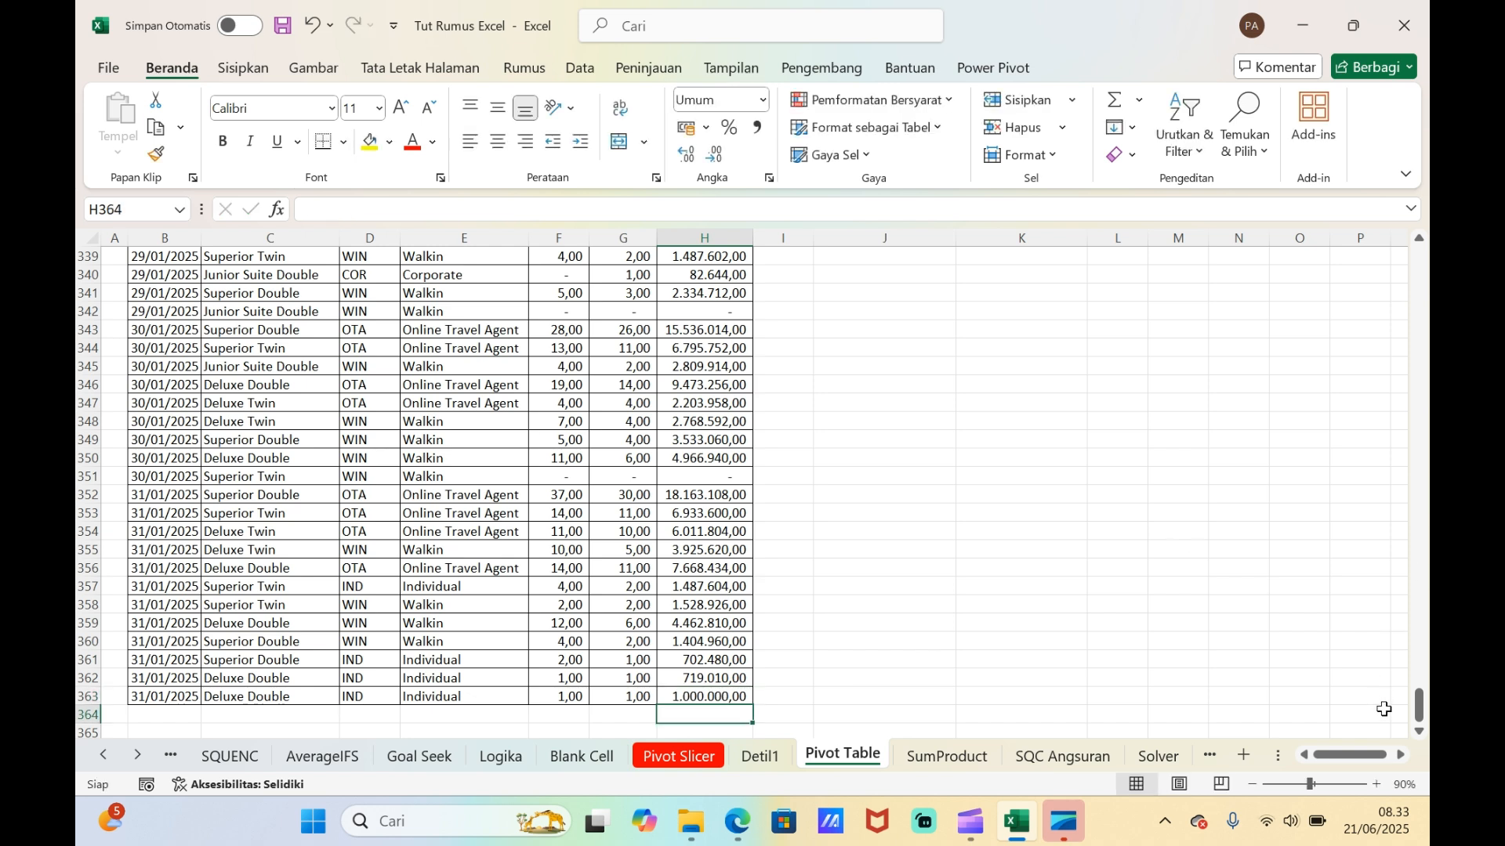
- Refresh the room type PivotTable after adding the record in row 363
left_click_drag(1418, 715, 1419, 262)
left_click(1027, 383)
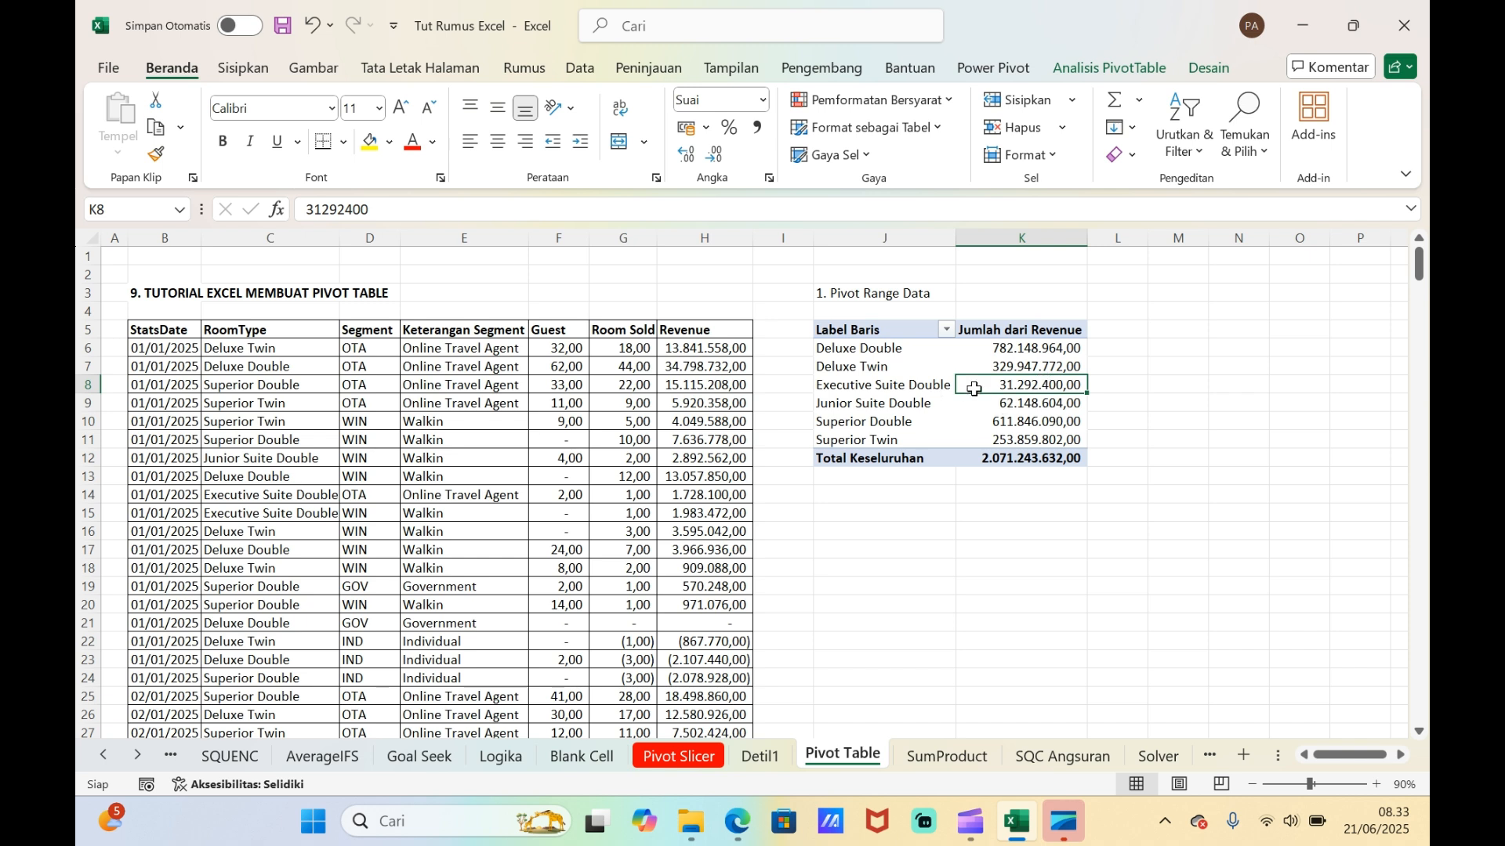
left_click(1071, 67)
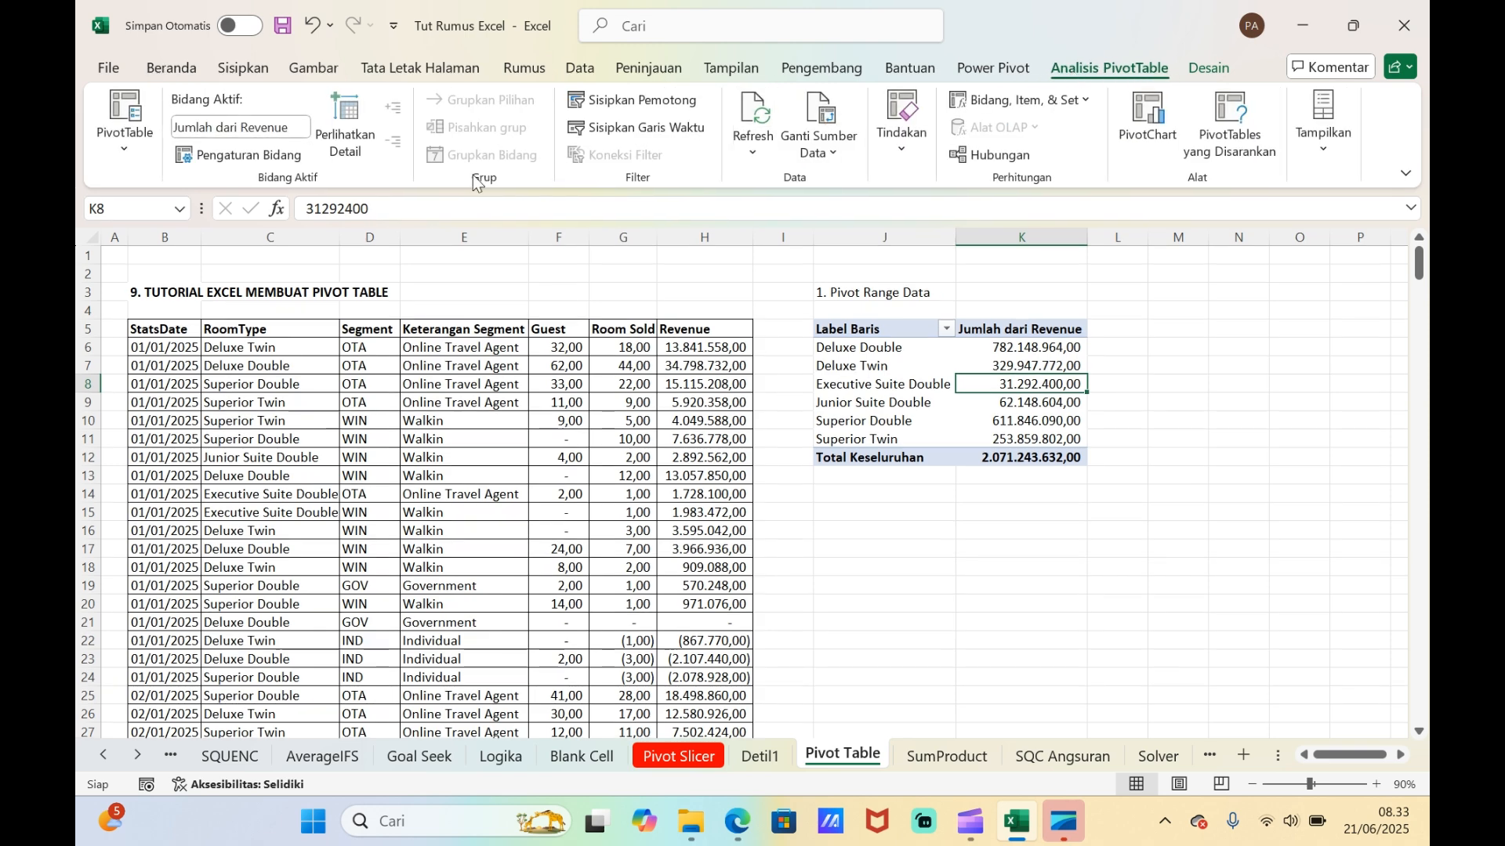
left_click(759, 124)
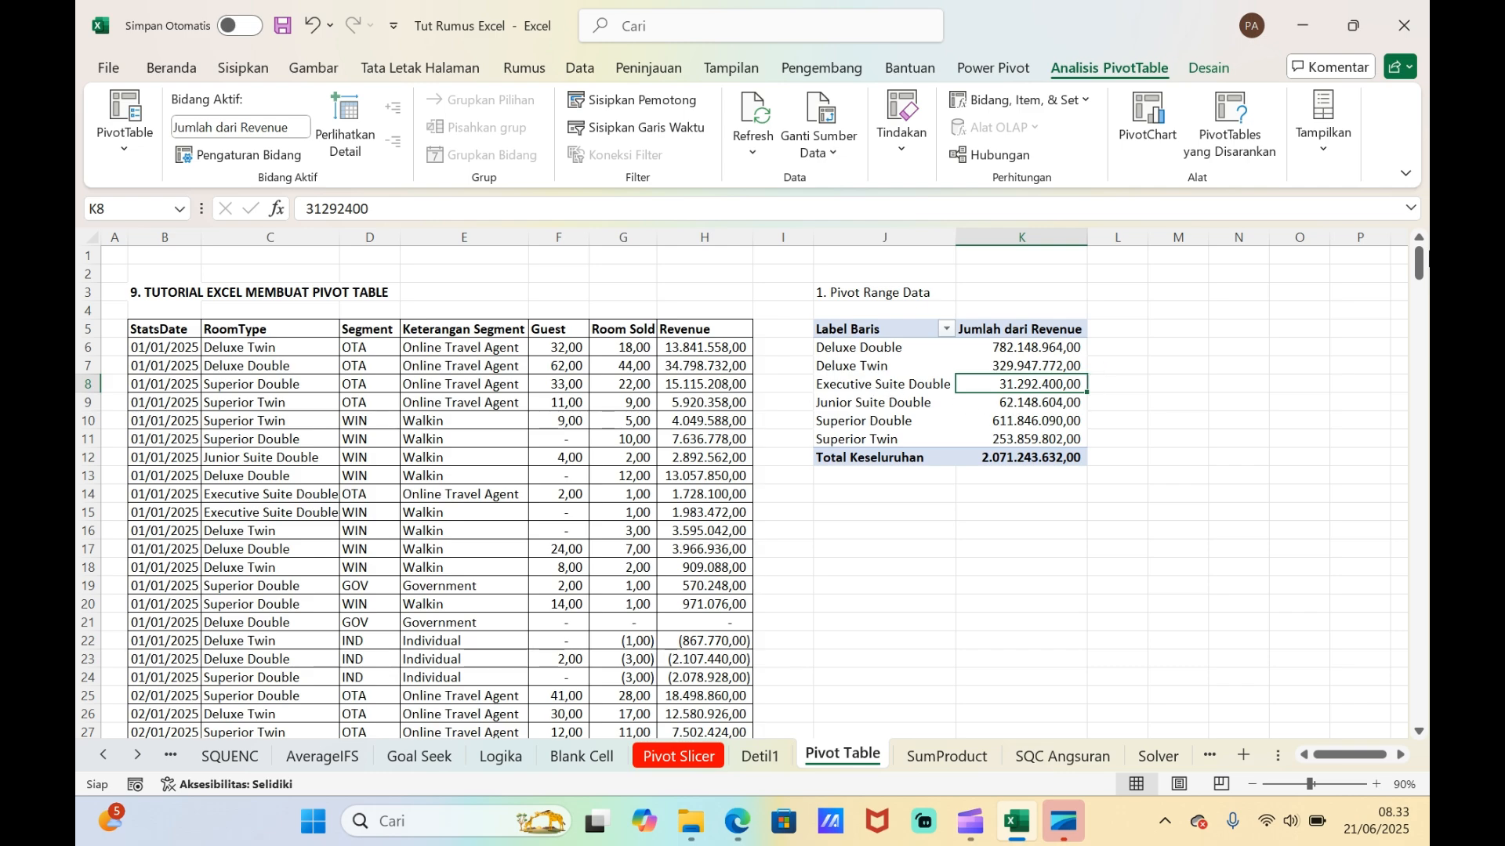
- Change the RoomType of the added record in C363 to "Contoh"
left_click_drag(1421, 266, 1423, 707)
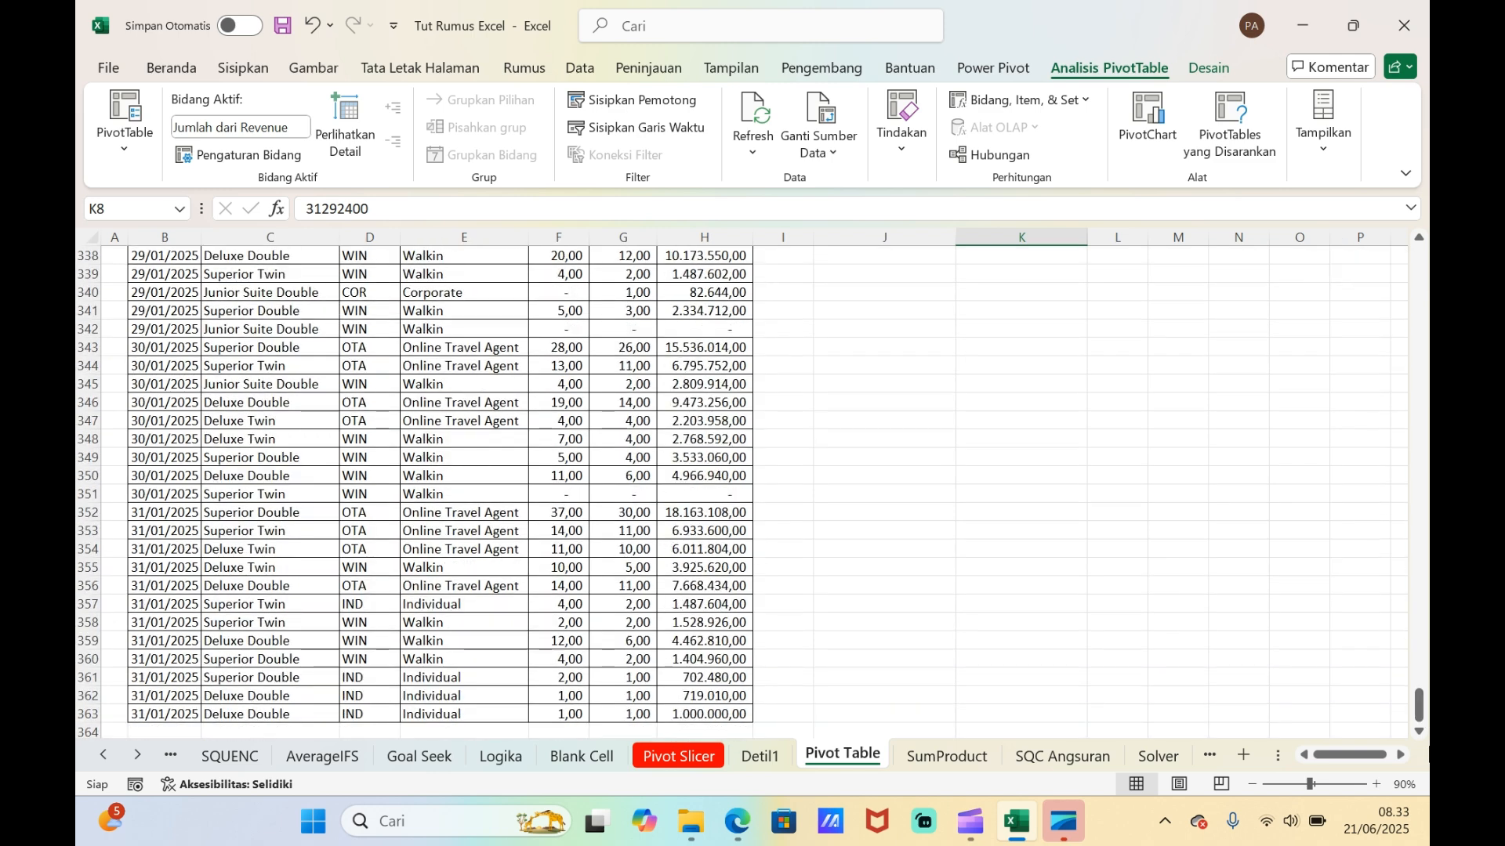
left_click(294, 713)
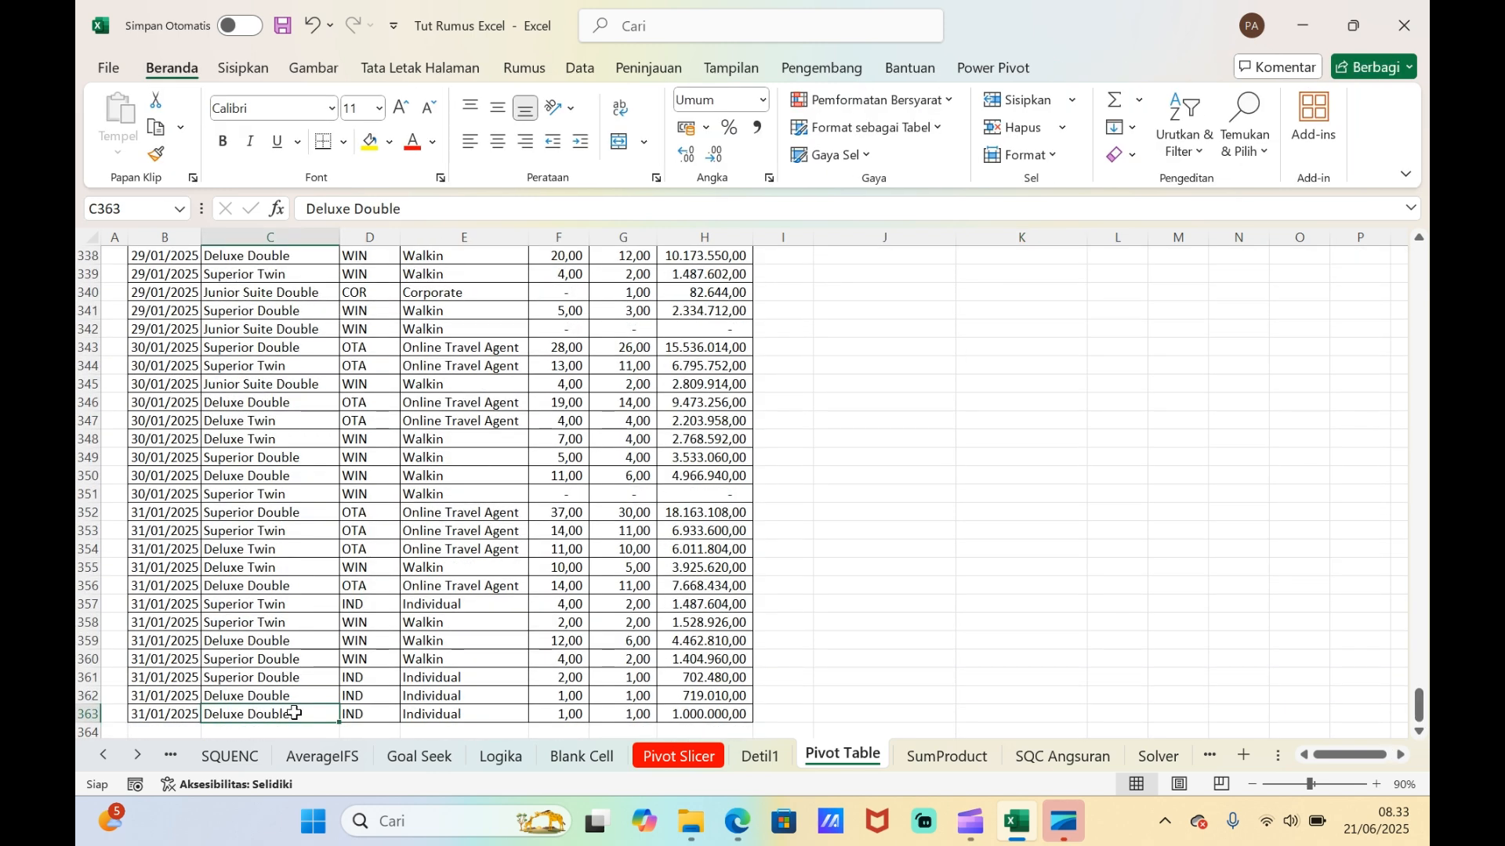
type("Contoh")
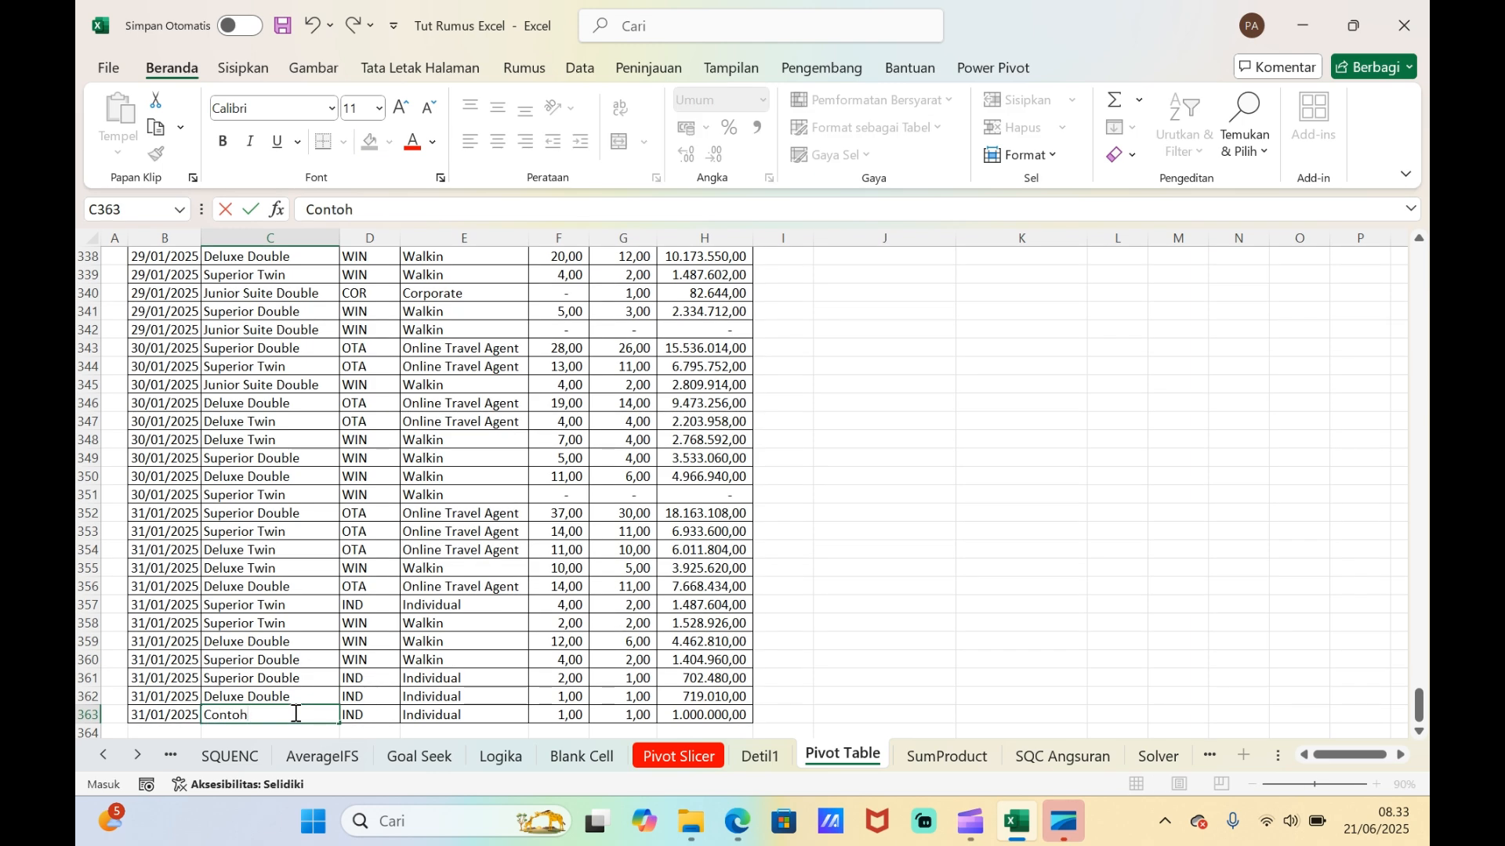
left_click(915, 638)
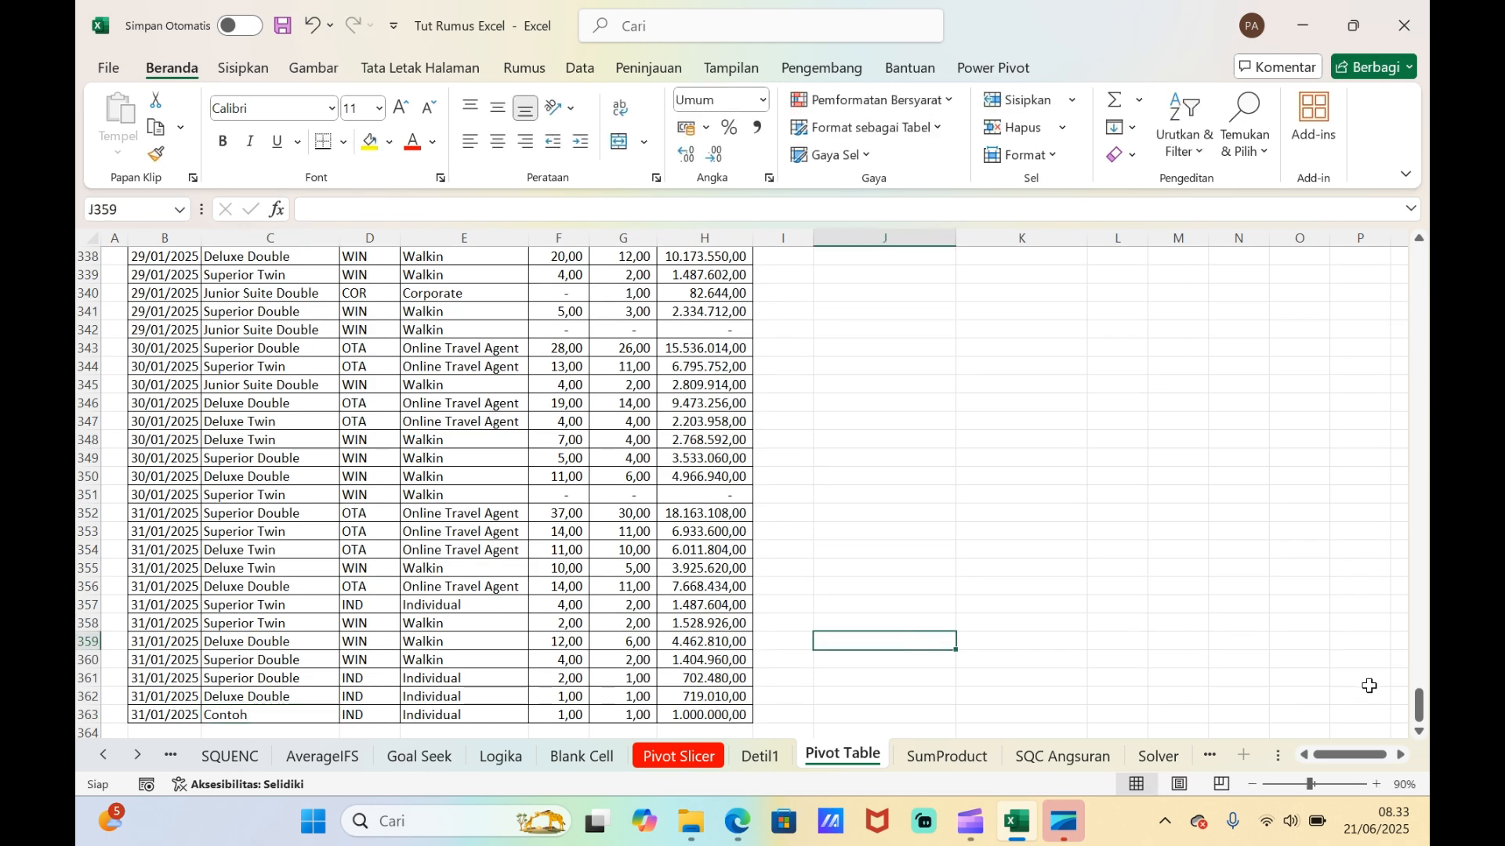
- Refresh the PivotTable again with the renamed room type in the source data
left_click_drag(1418, 709, 1380, 259)
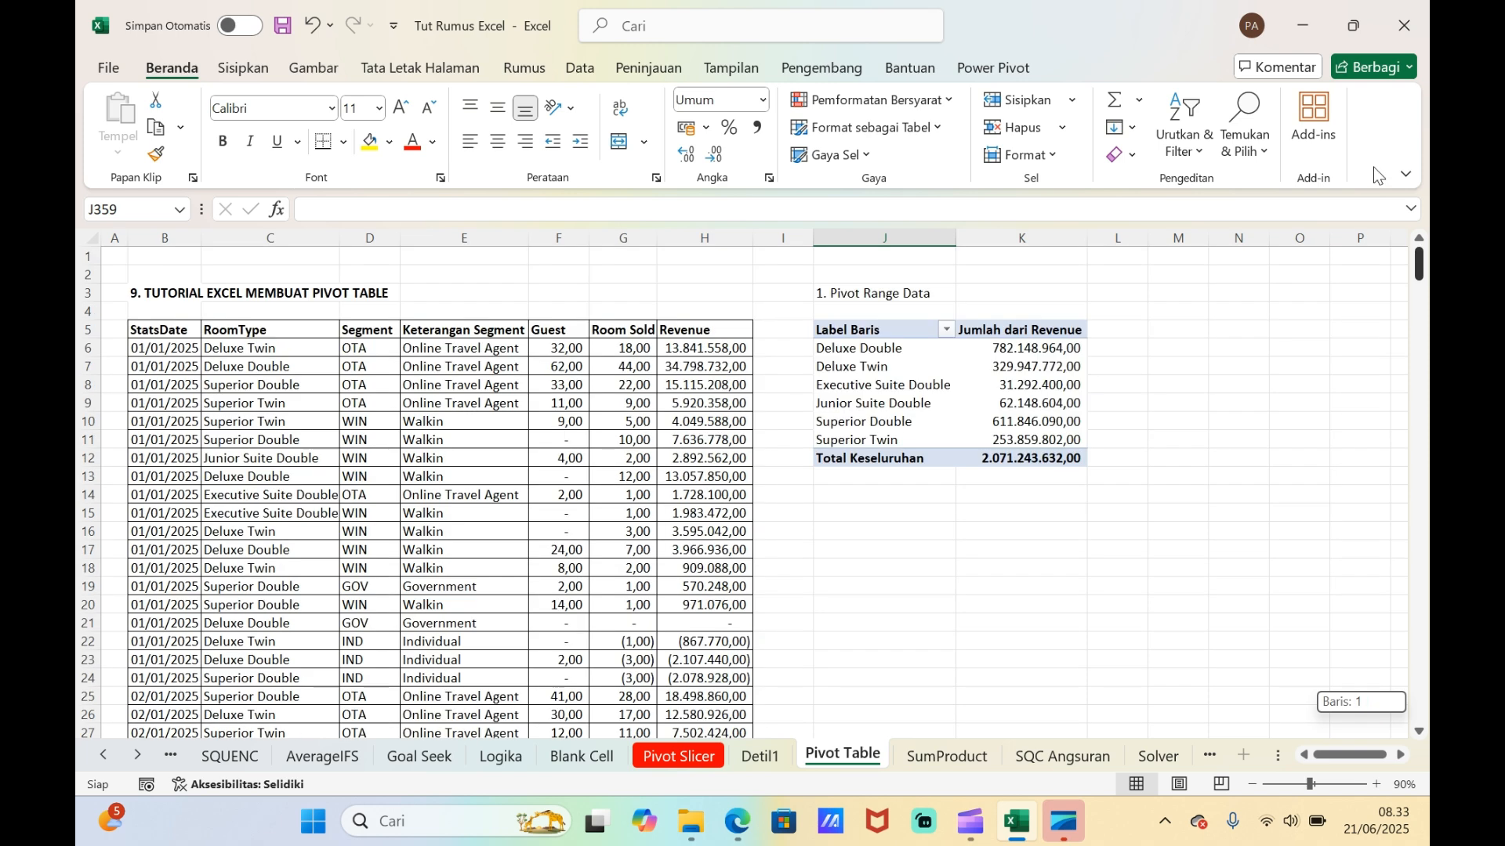
left_click(929, 405)
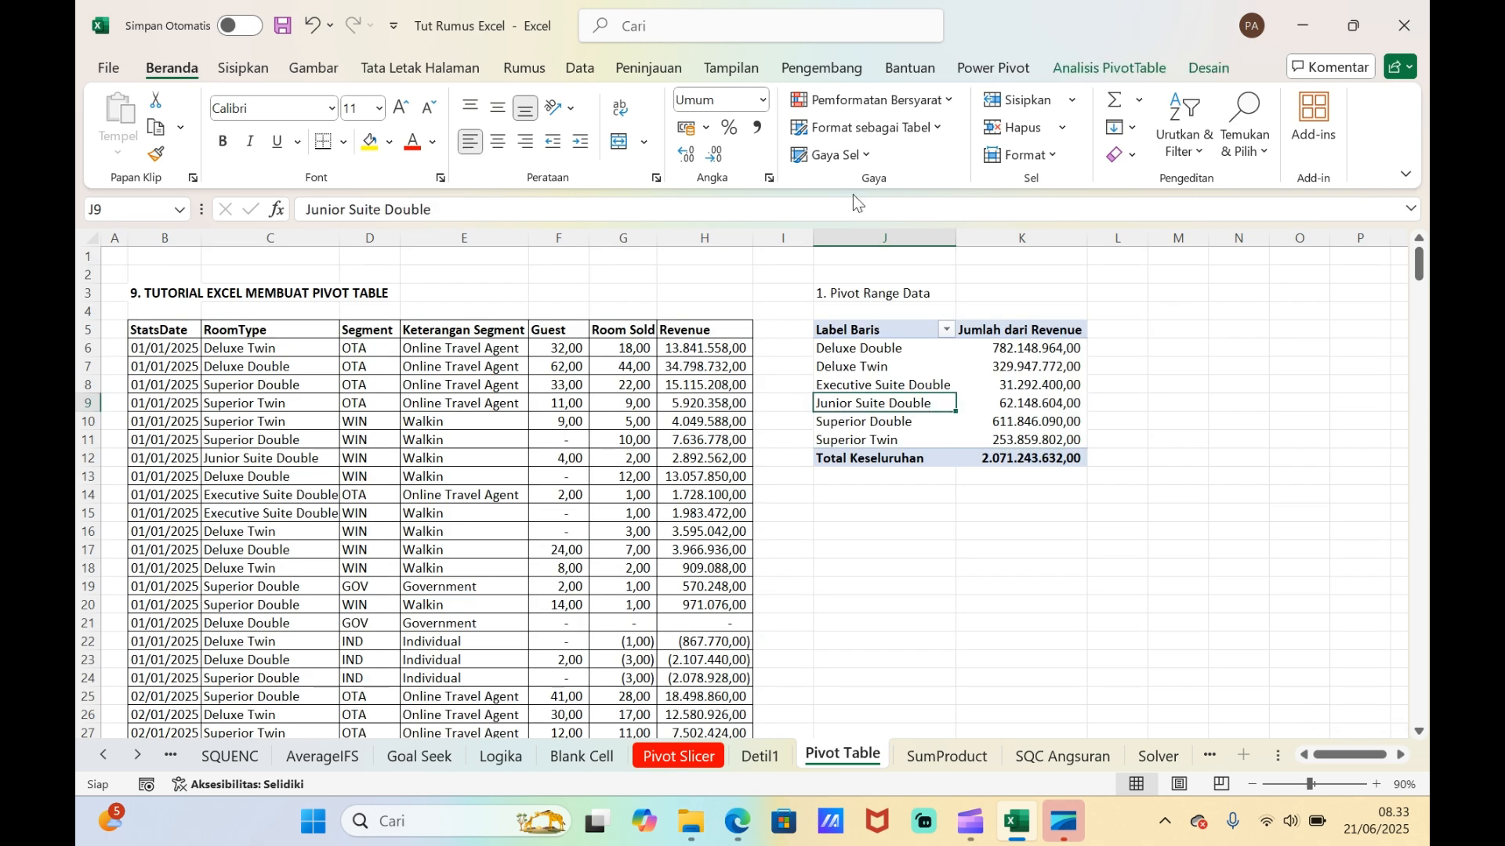
left_click(1064, 72)
left_click(758, 129)
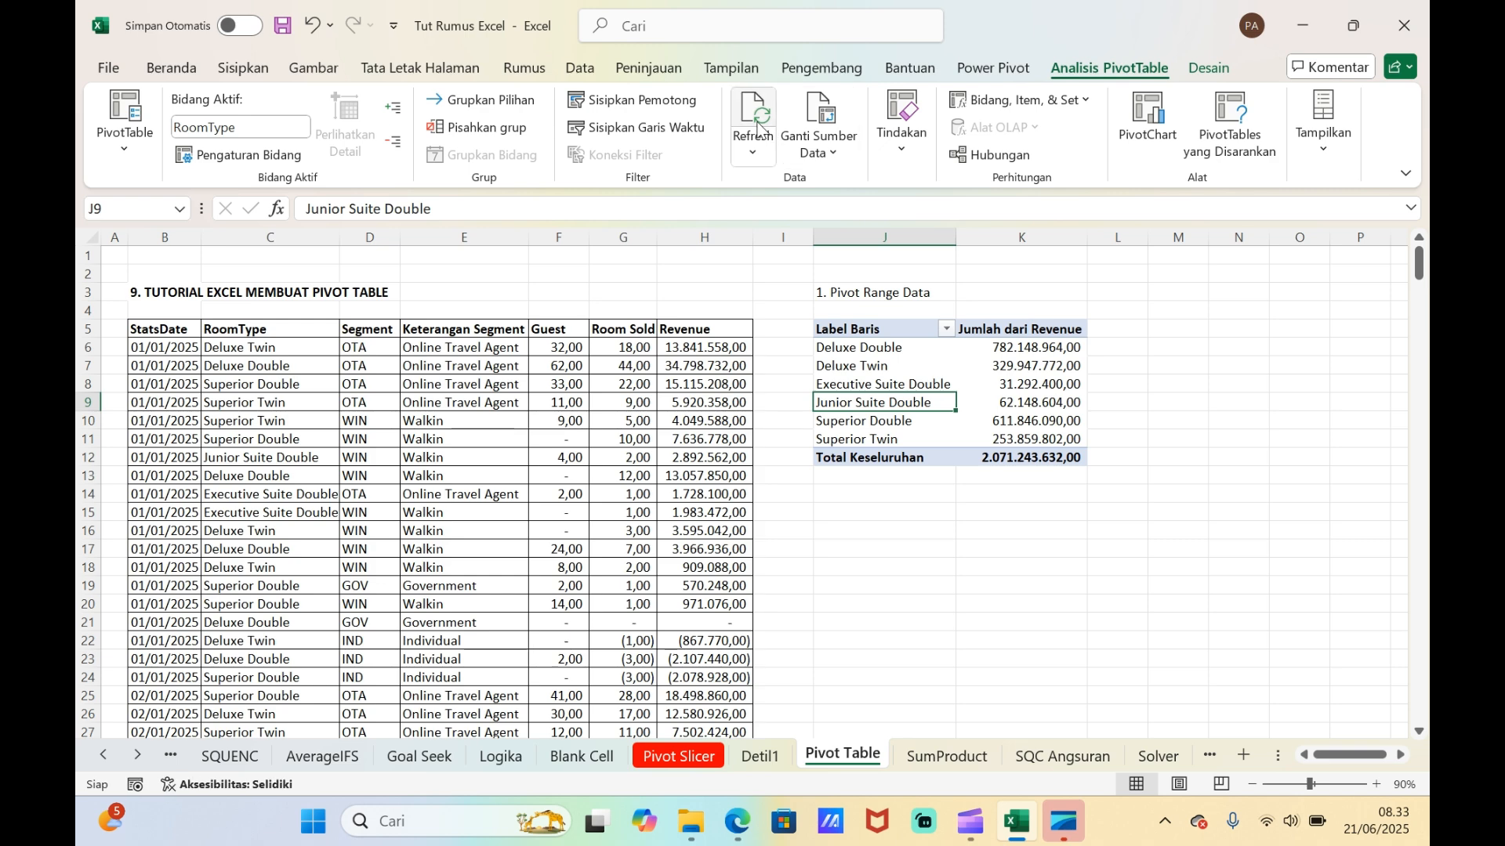
- Extend the PivotTable's source range to B5:H363 so it includes the added Contoh record
left_click(821, 161)
left_click(839, 186)
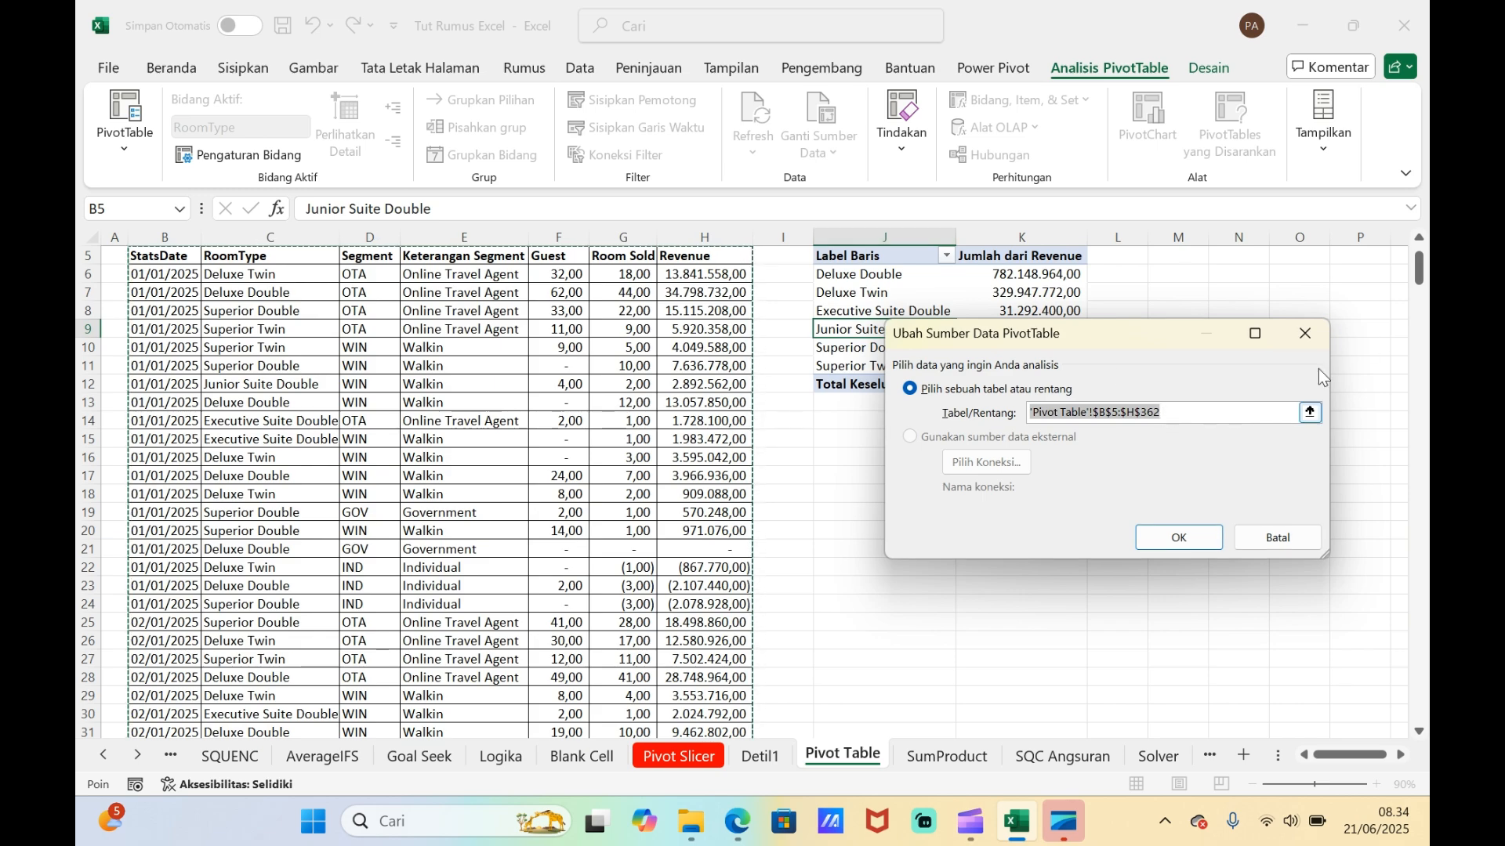
left_click_drag(1421, 270, 1424, 776)
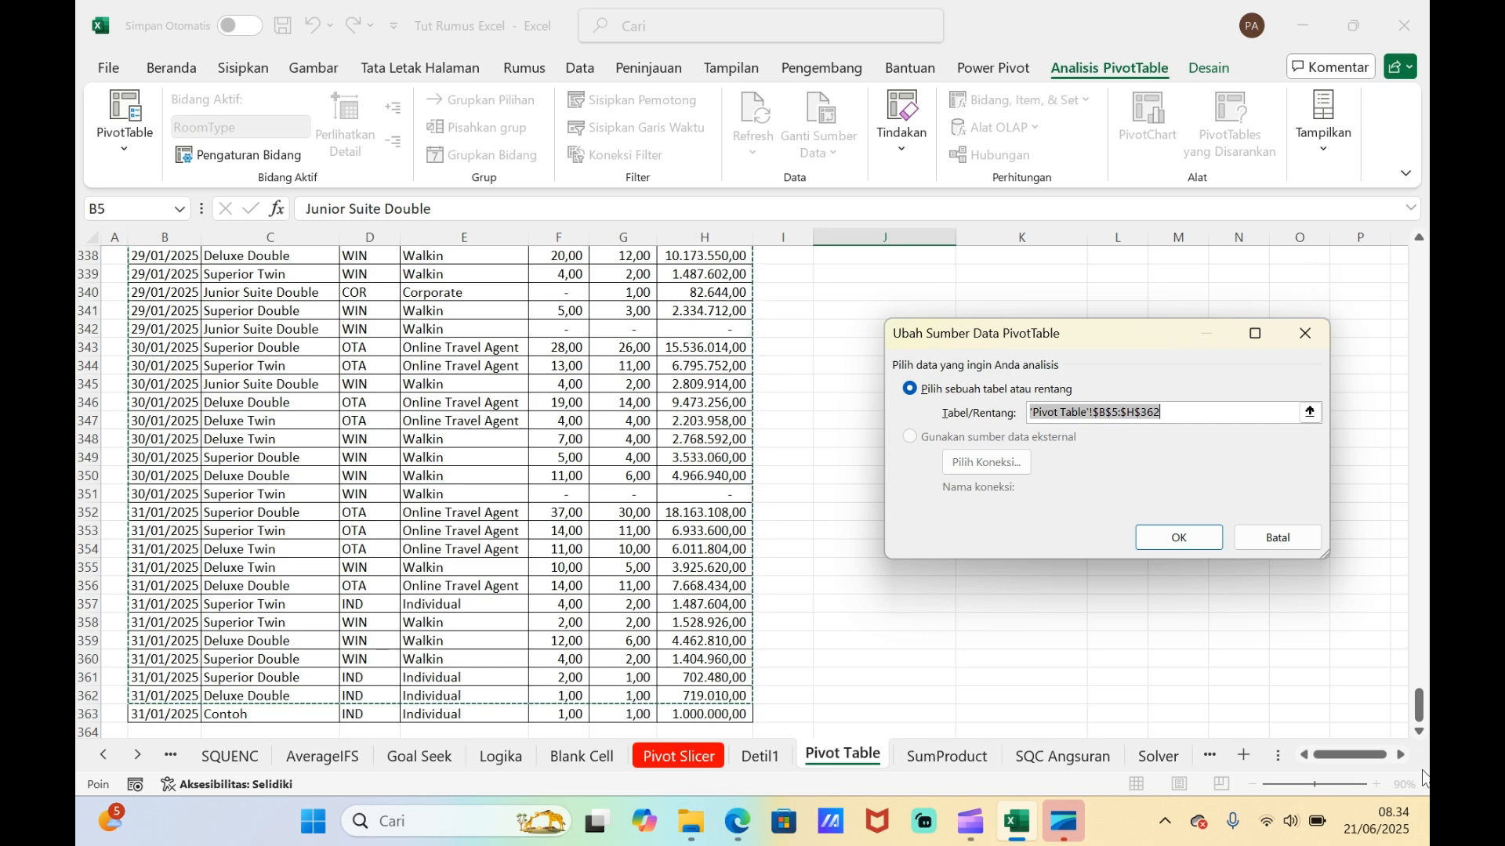
left_click(1182, 417)
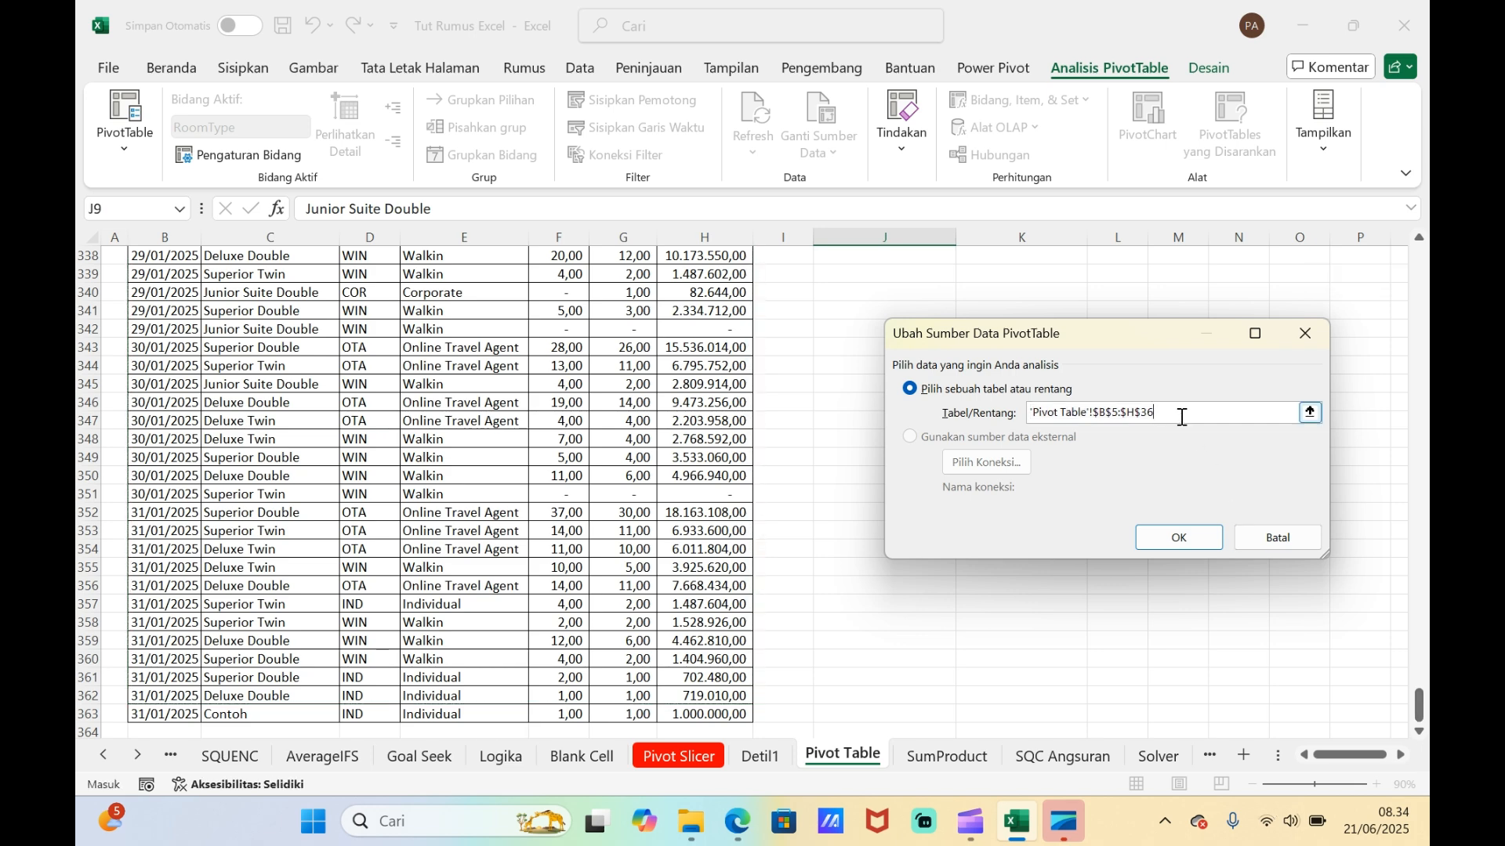
left_click(1168, 536)
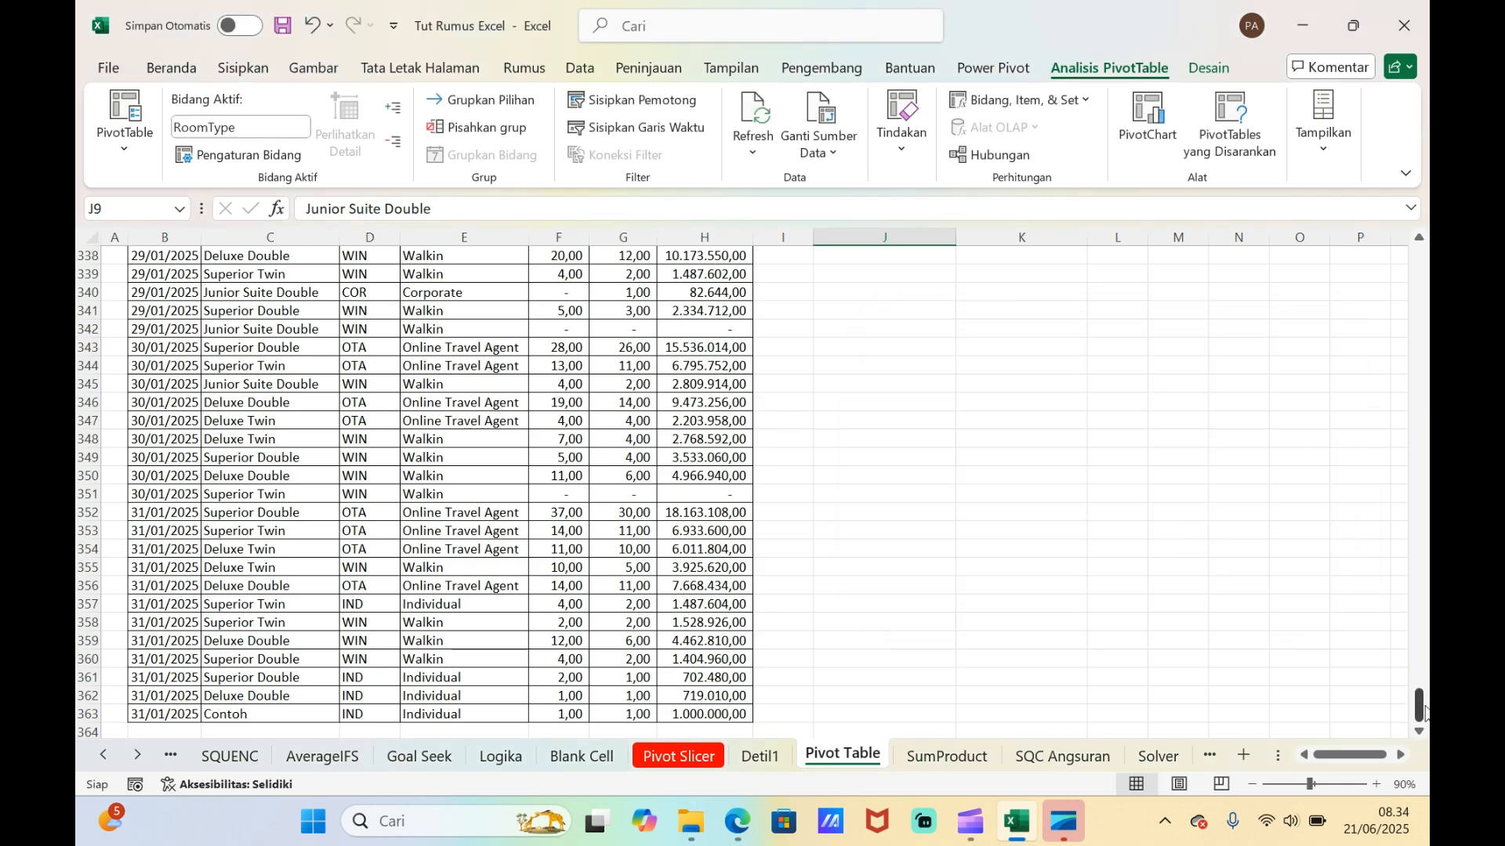
left_click_drag(1421, 710, 1419, 252)
left_click(890, 459)
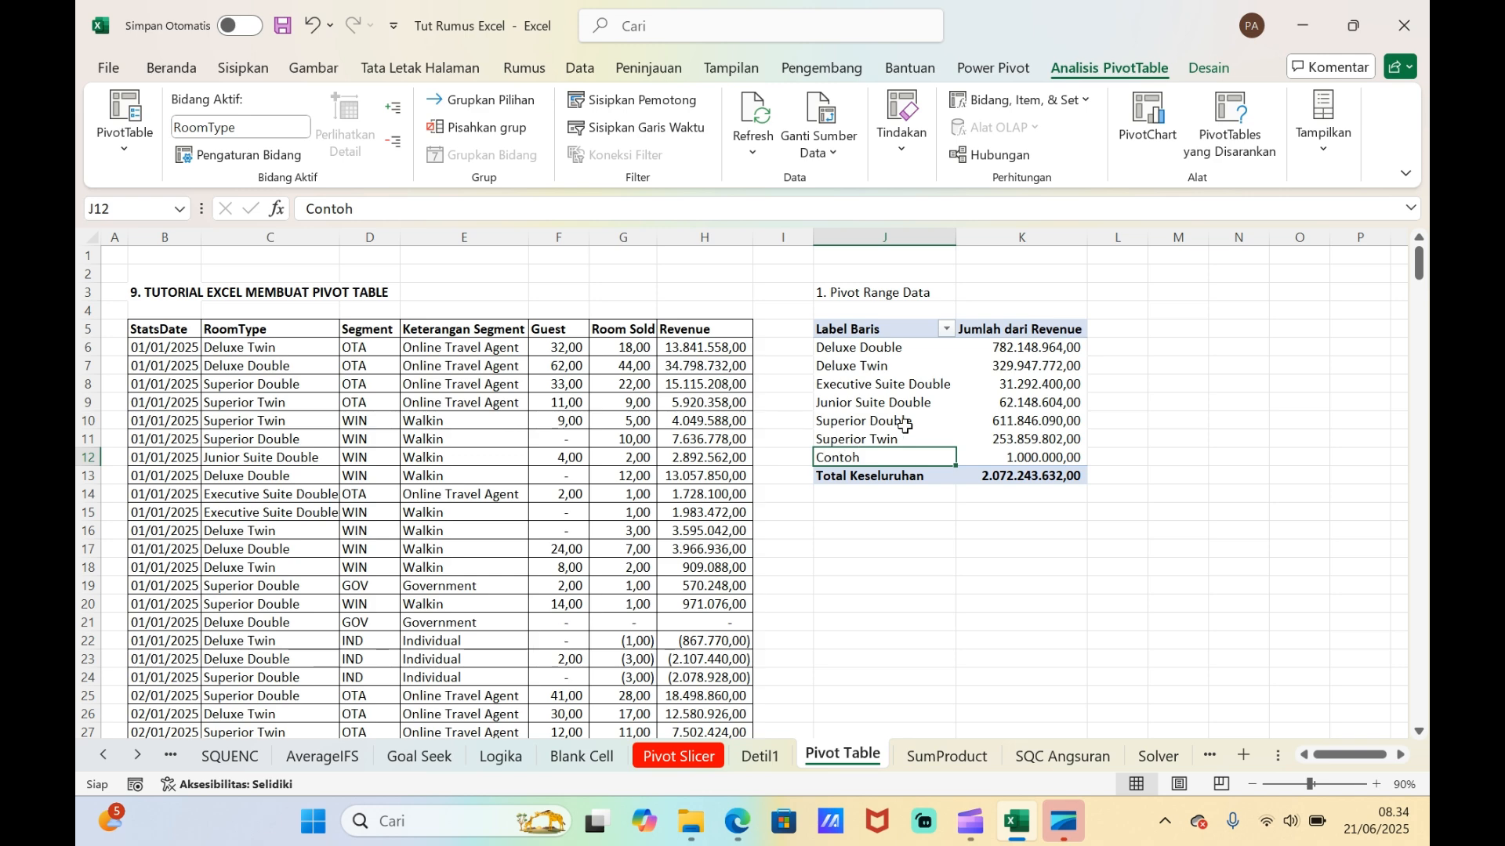
- Copy the title "1. Pivot Range Data" from J3 to cell N3
left_click(854, 292)
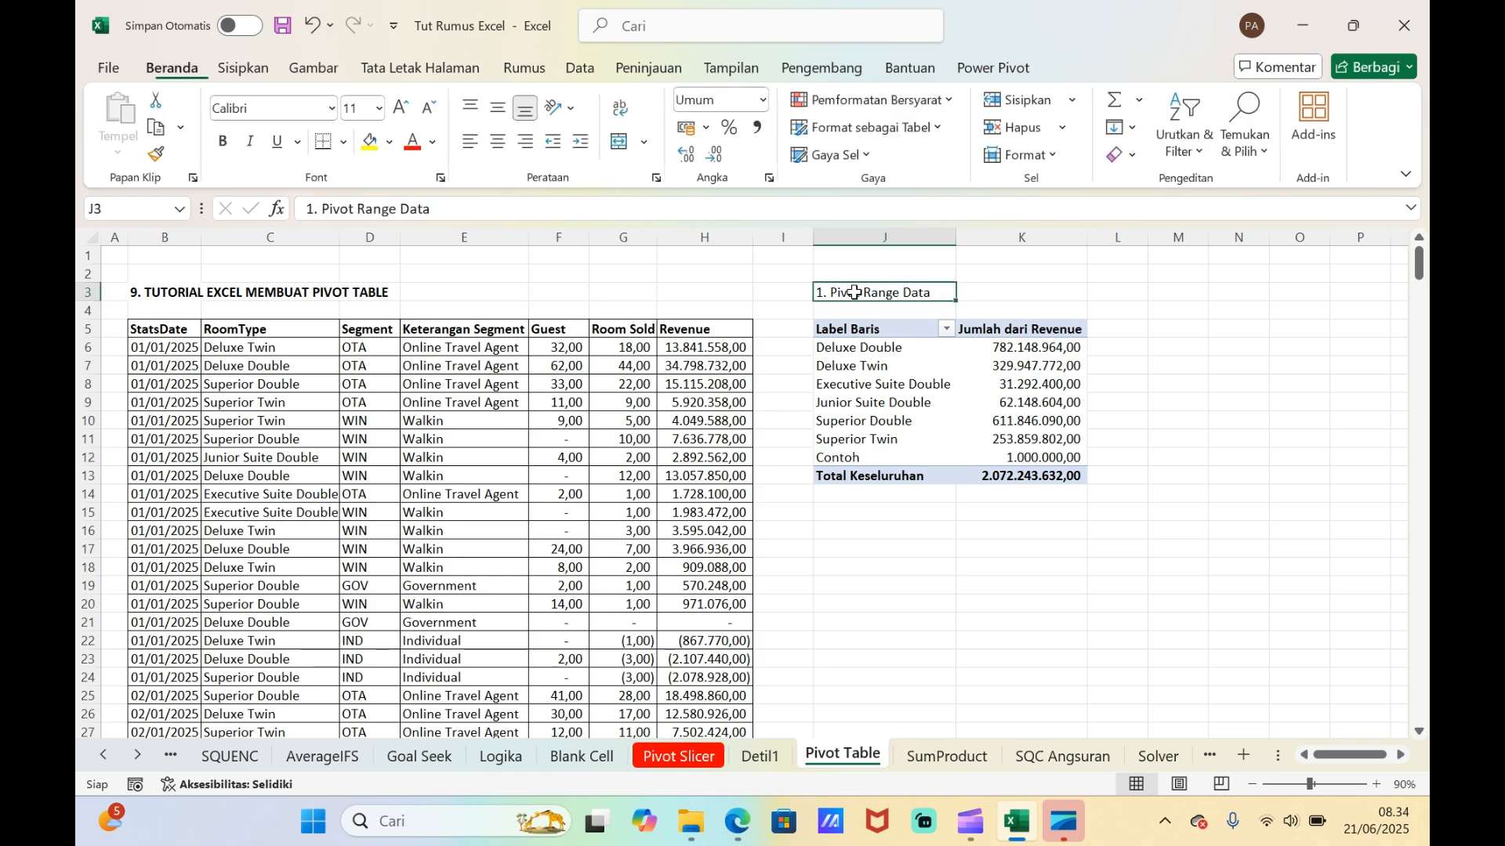
key("ctrl+c")
key("Right")
key("Right")
key("Right")
key("Right")
key("Return")
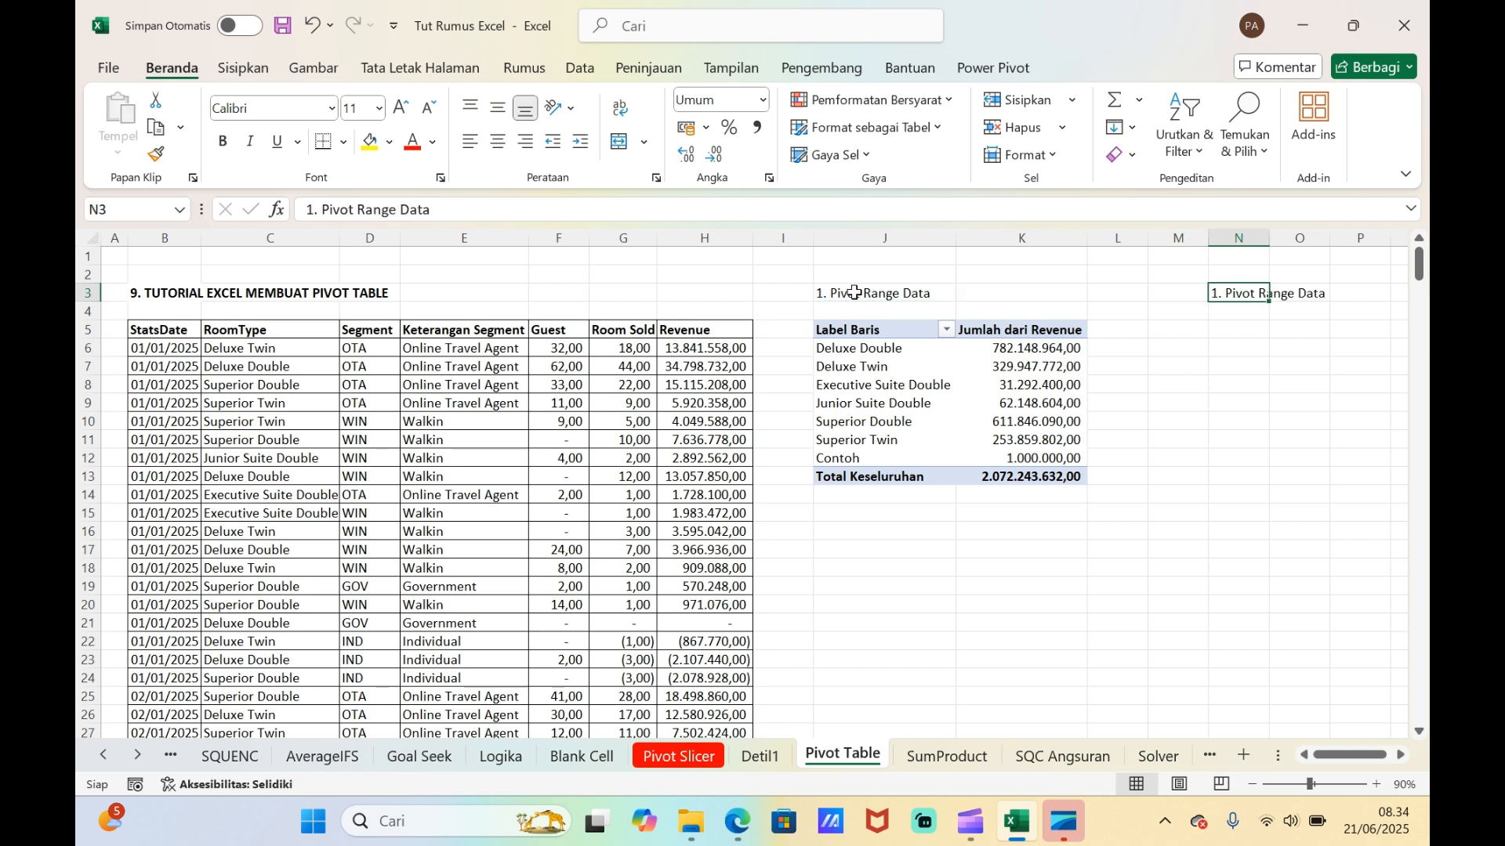
- Change the title in N3 to "2. Pivot Range Tabel" and select a cell inside the source data
left_click(313, 209)
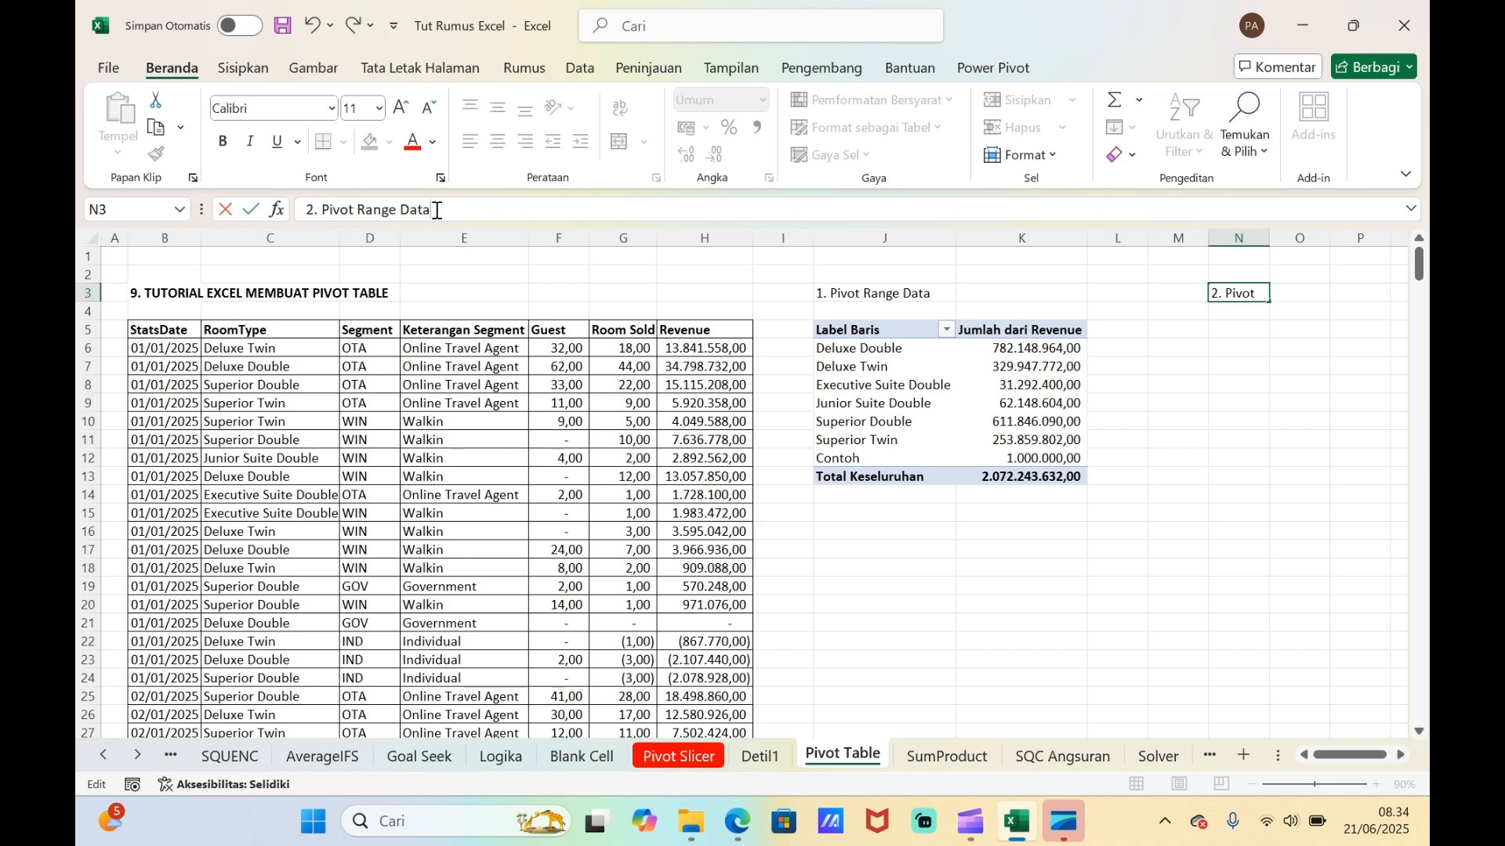
key("BackSpace")
key("BackSpace")
key("BackSpace")
type("Tabel")
key("Return")
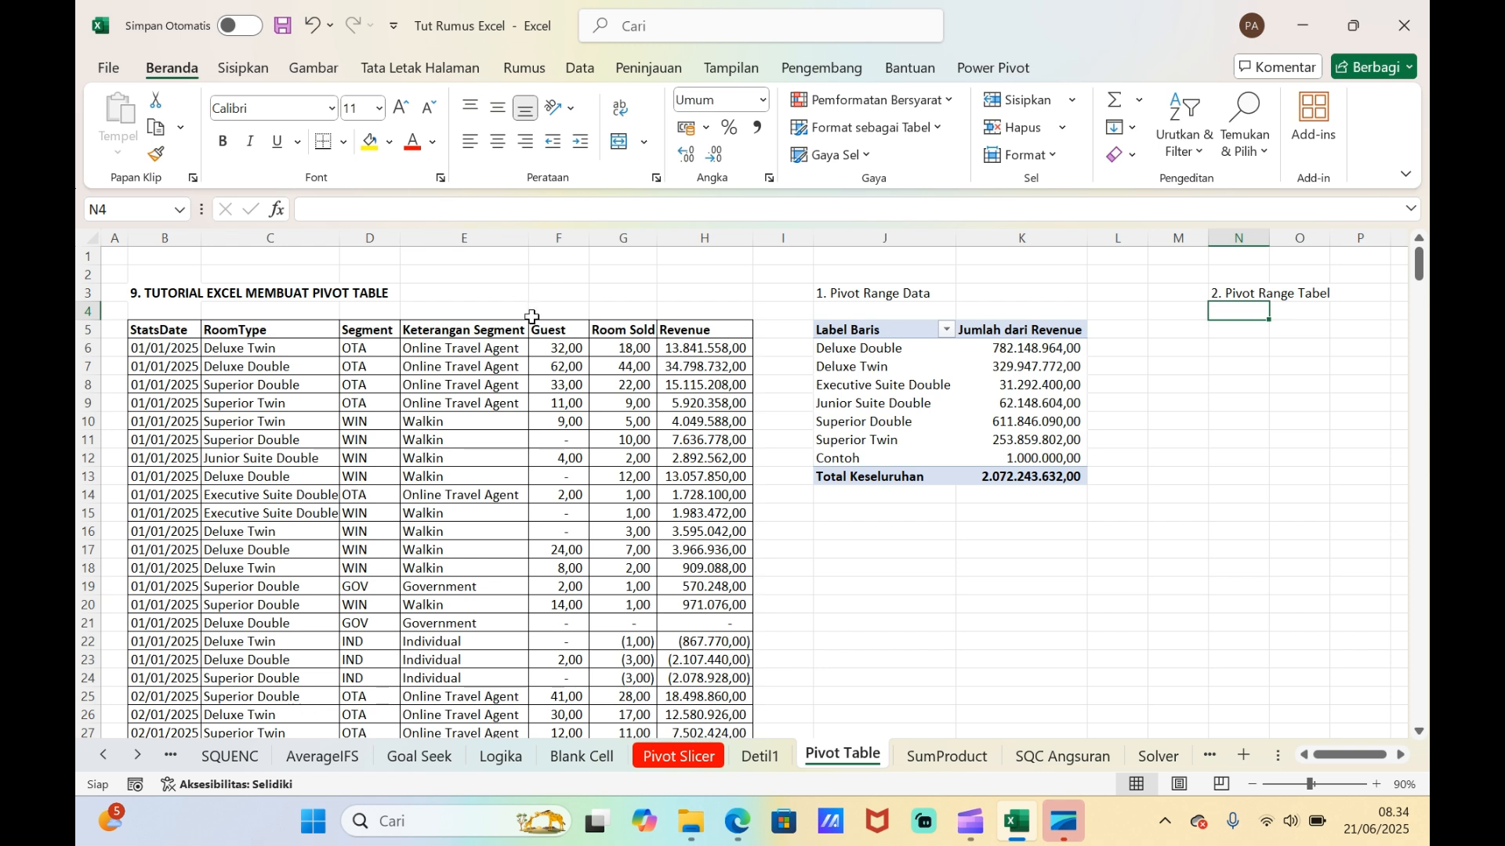
left_click(254, 473)
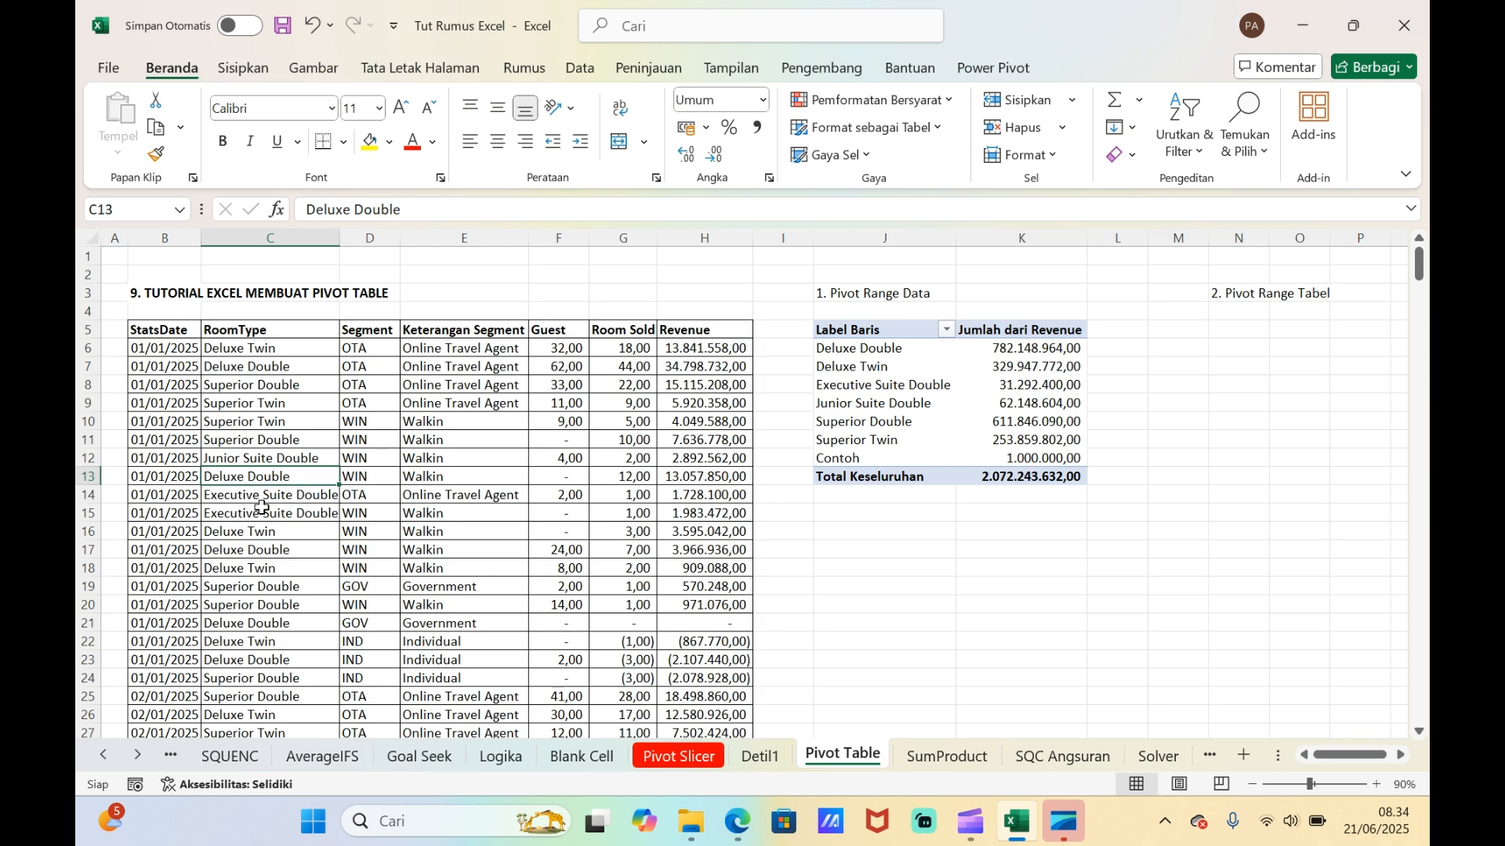
- Convert the source data range B5:H363 into a table with headers
left_click(261, 441)
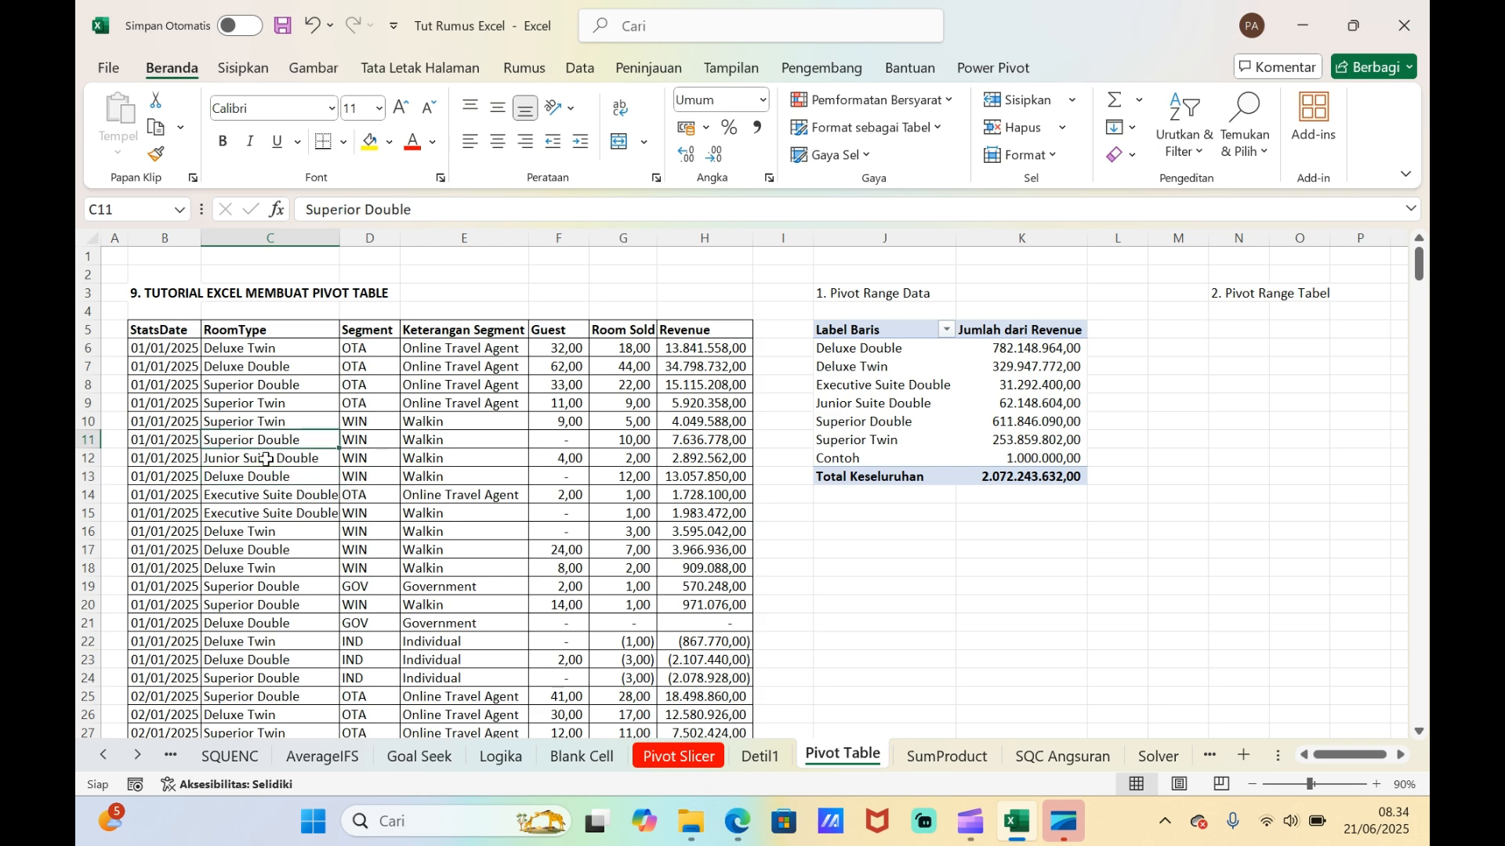
left_click(238, 75)
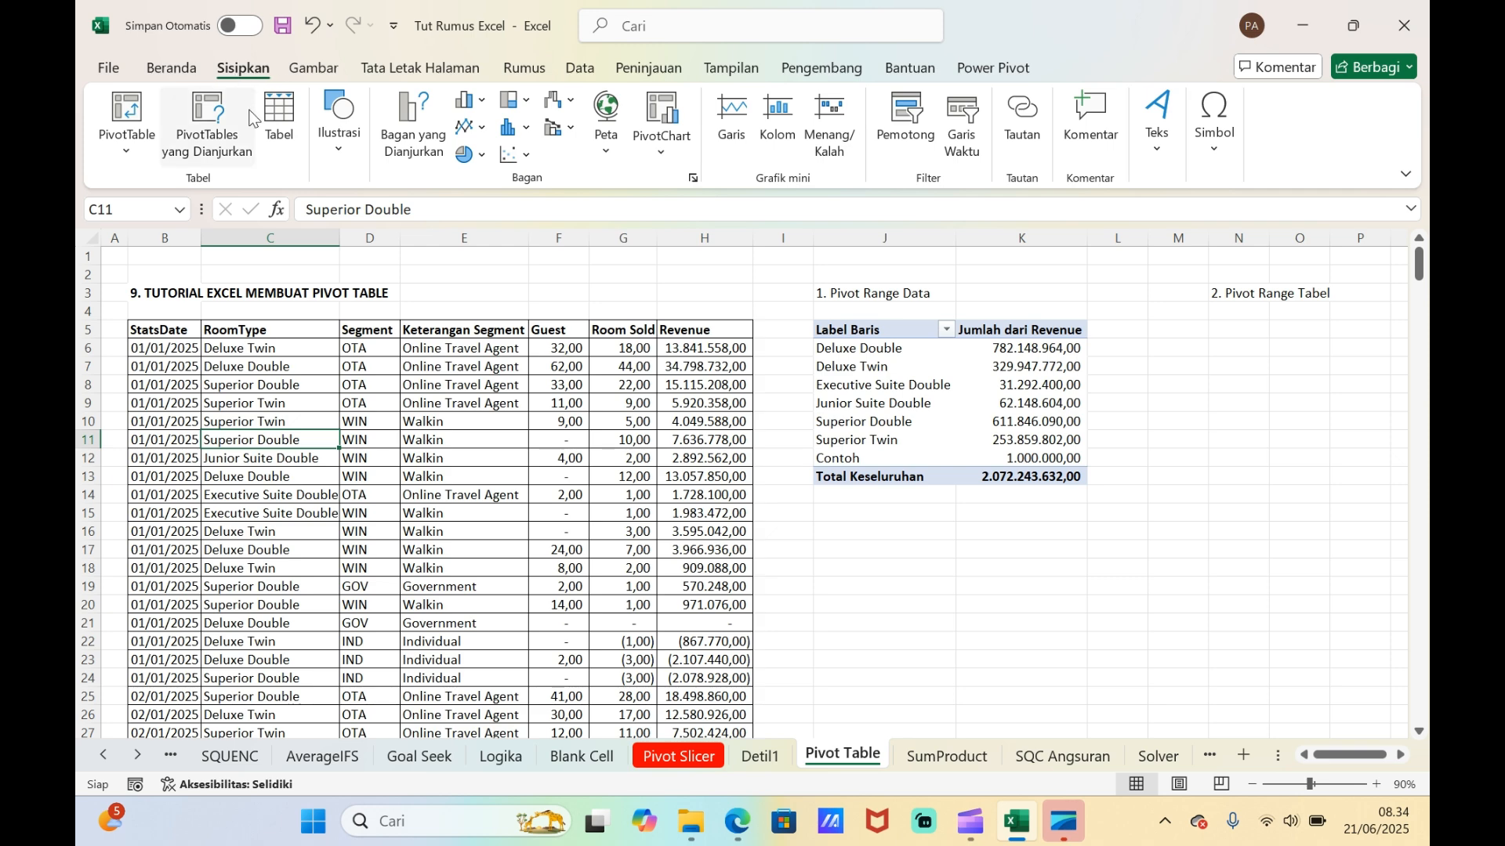
left_click(279, 130)
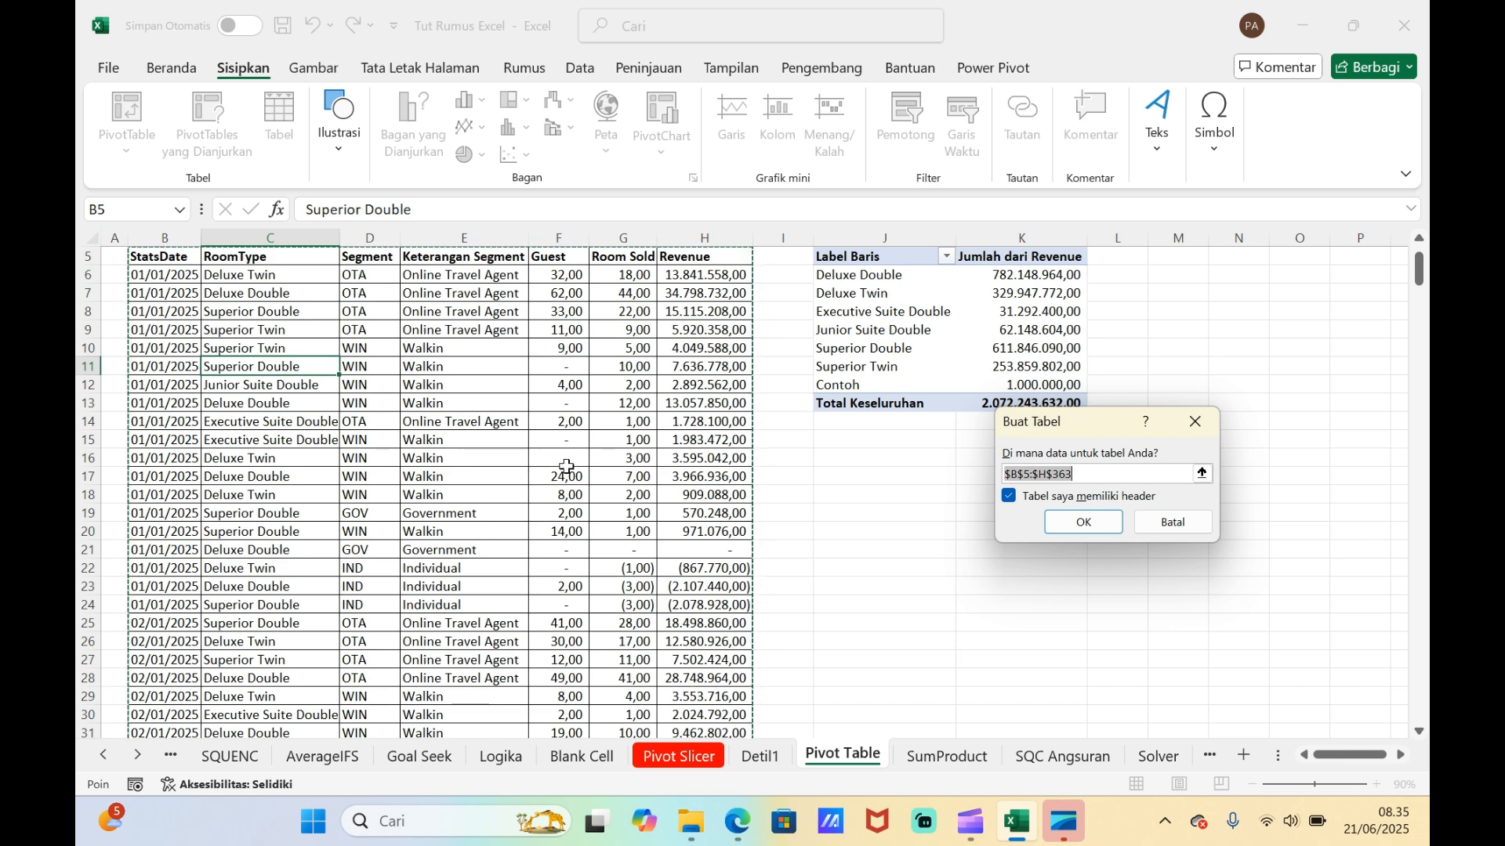
left_click(1107, 530)
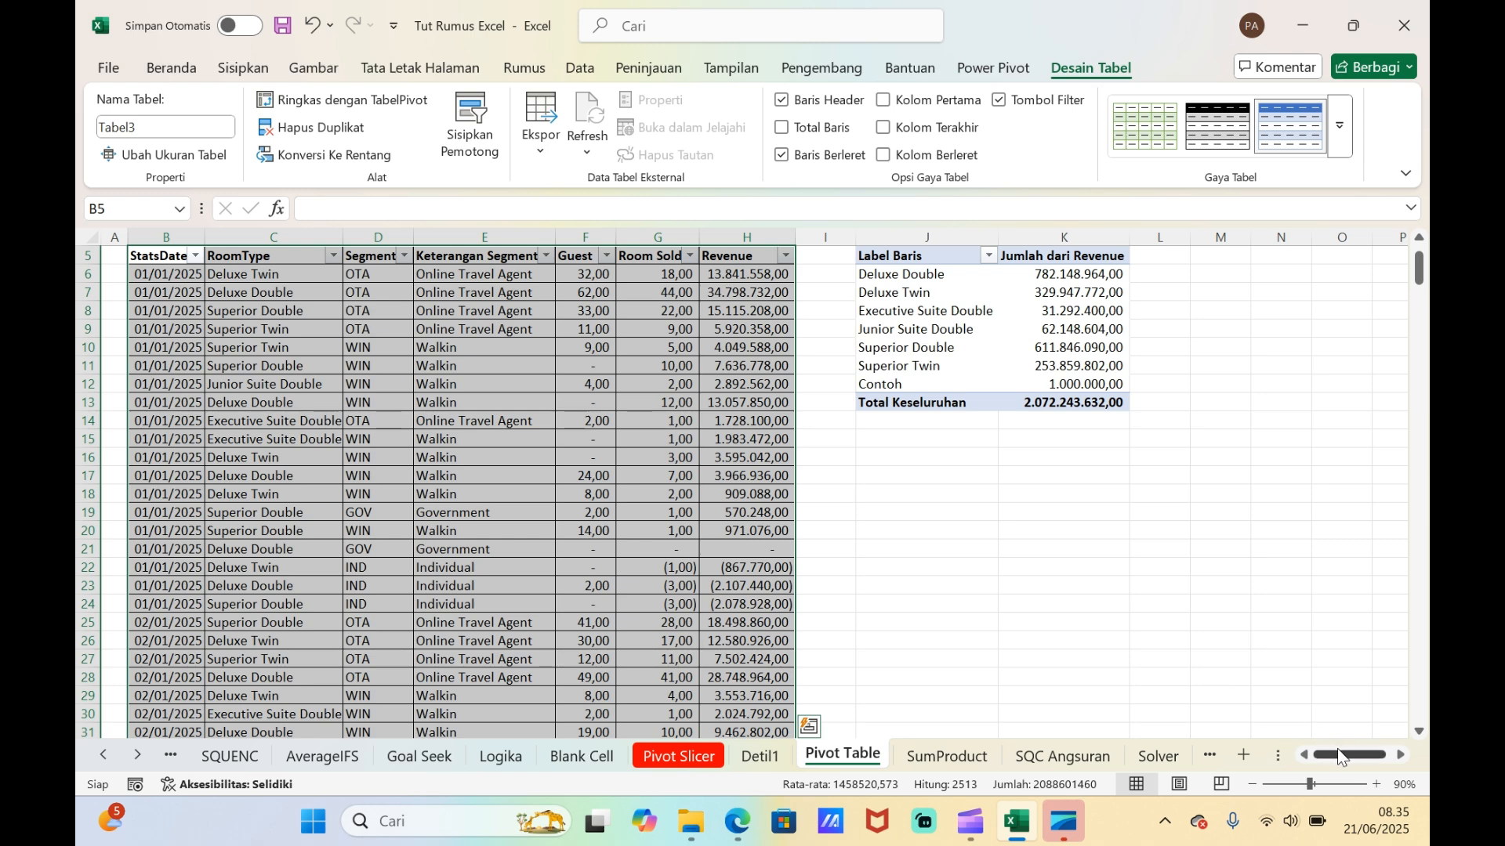
left_click(607, 529)
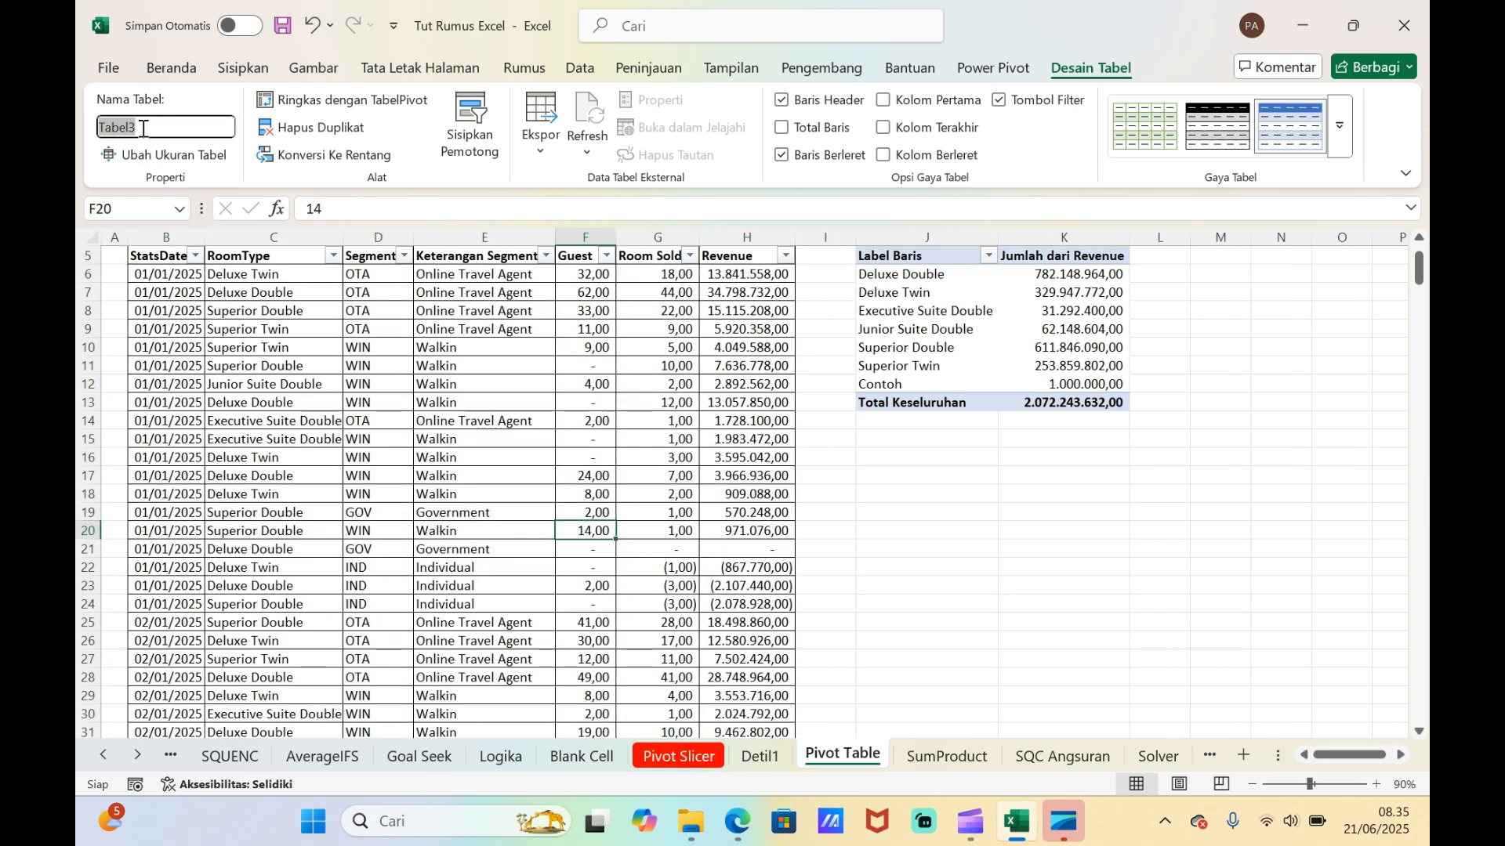
- Create a PivotTable from Tabel3 on the existing worksheet, placed at cell N5 of the Pivot Table sheet
left_click(442, 455)
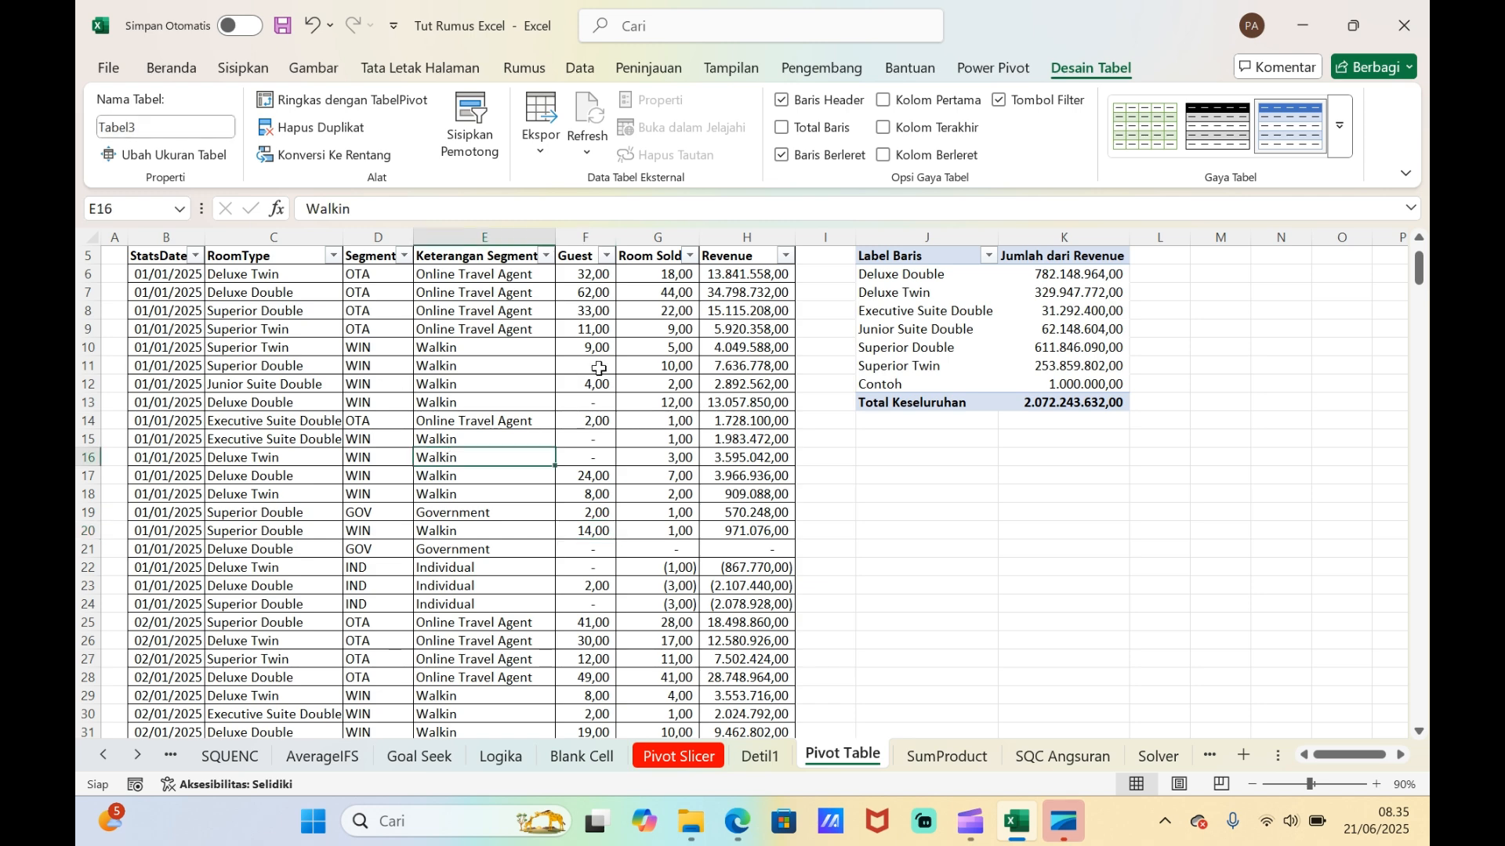
left_click(490, 420)
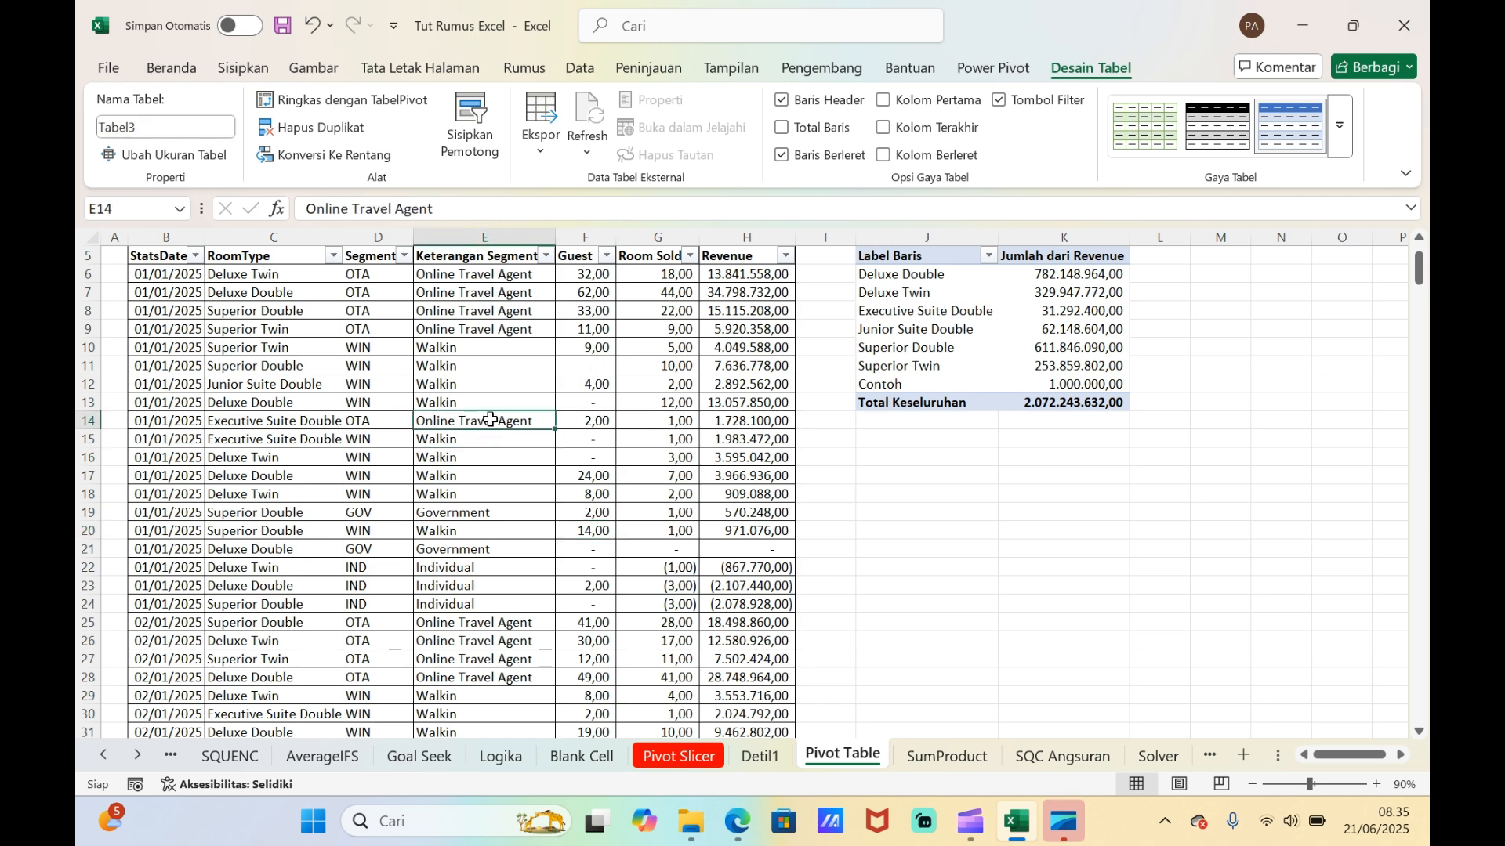
left_click(439, 477)
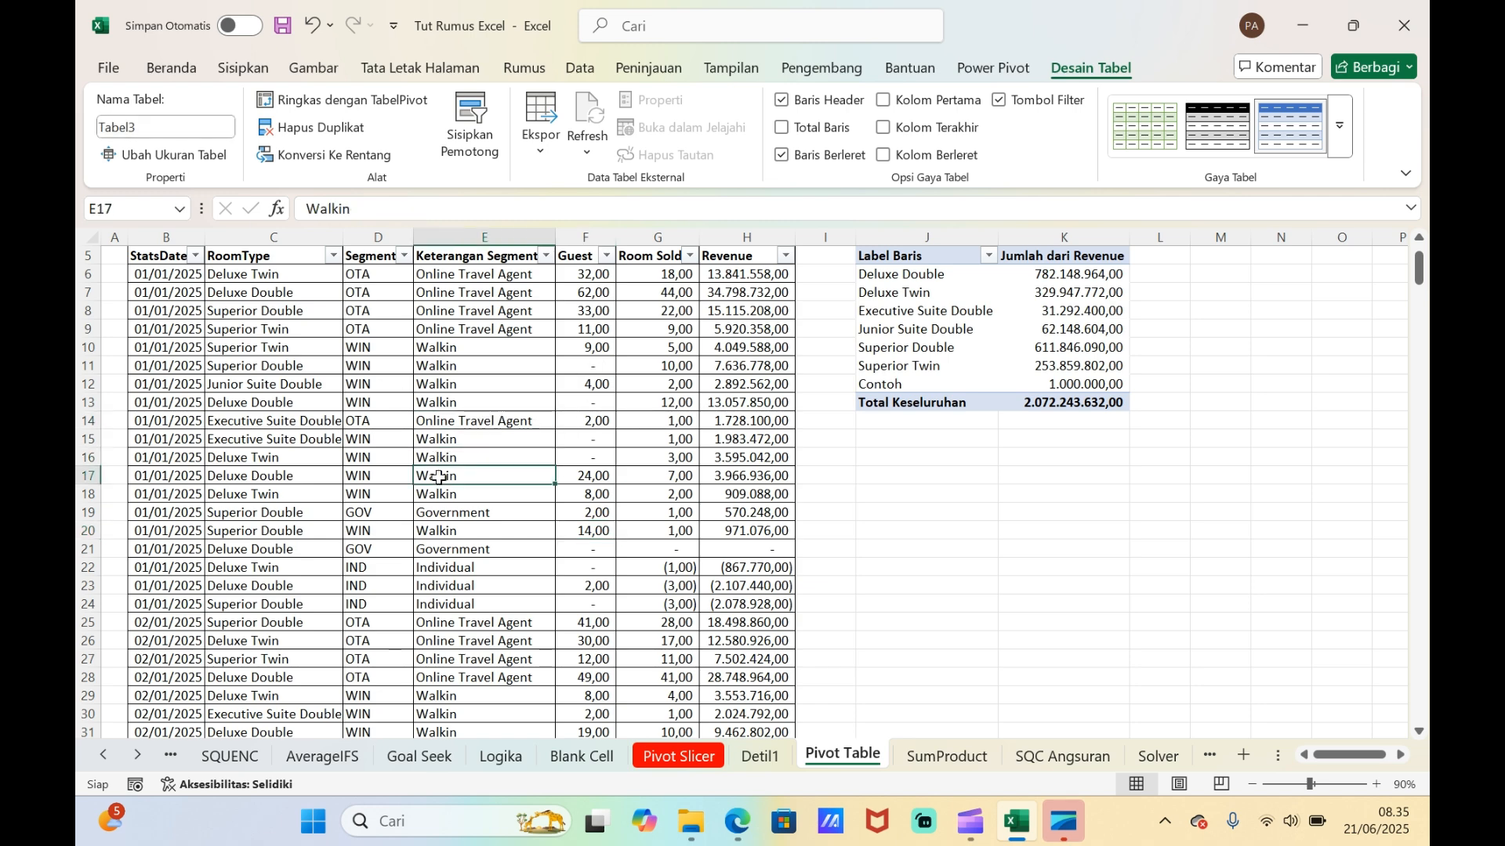
left_click(236, 65)
left_click(129, 157)
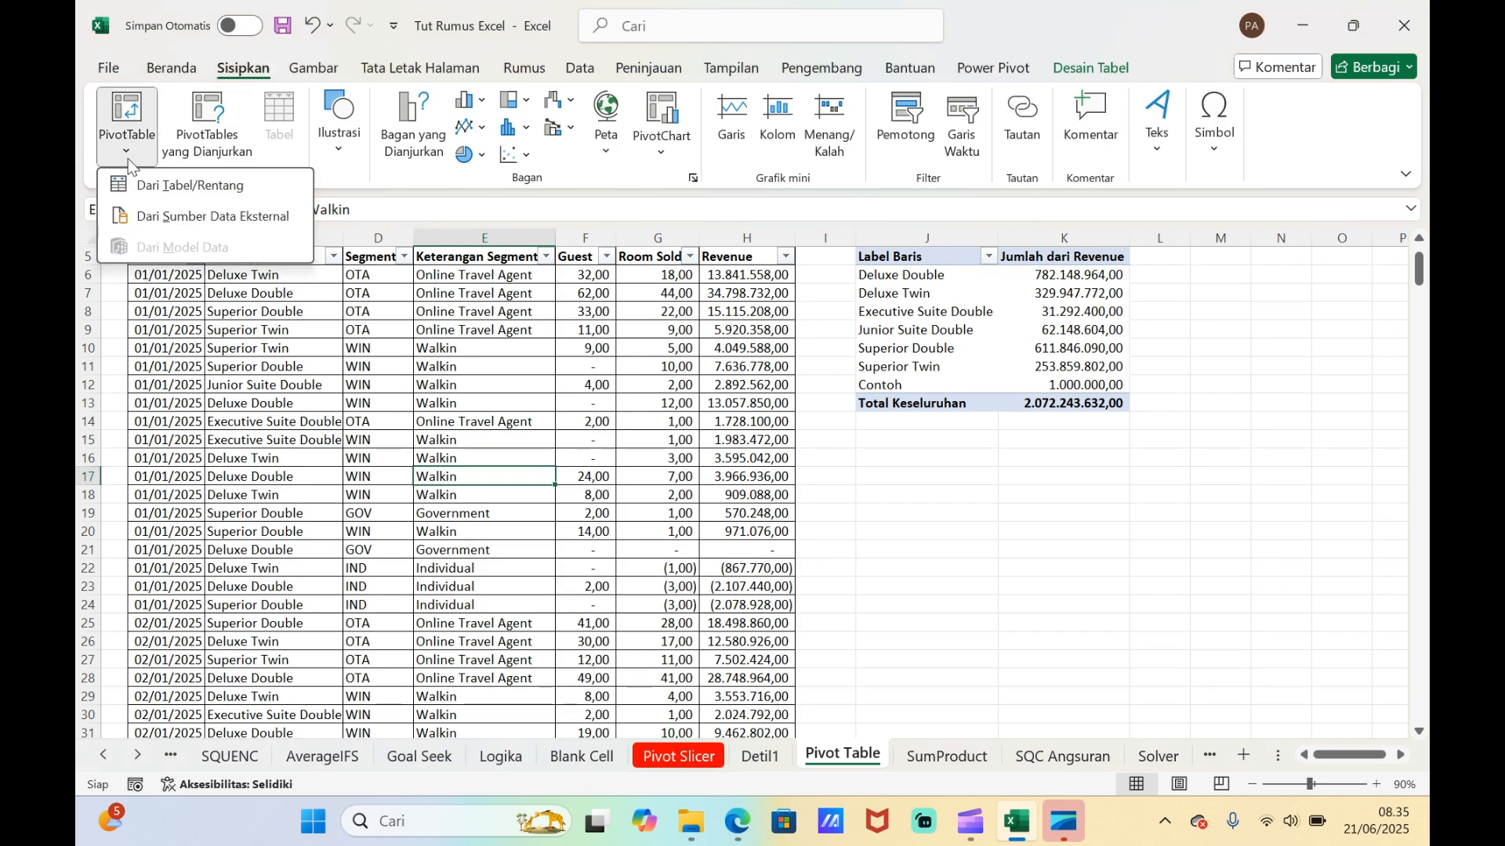
left_click(149, 187)
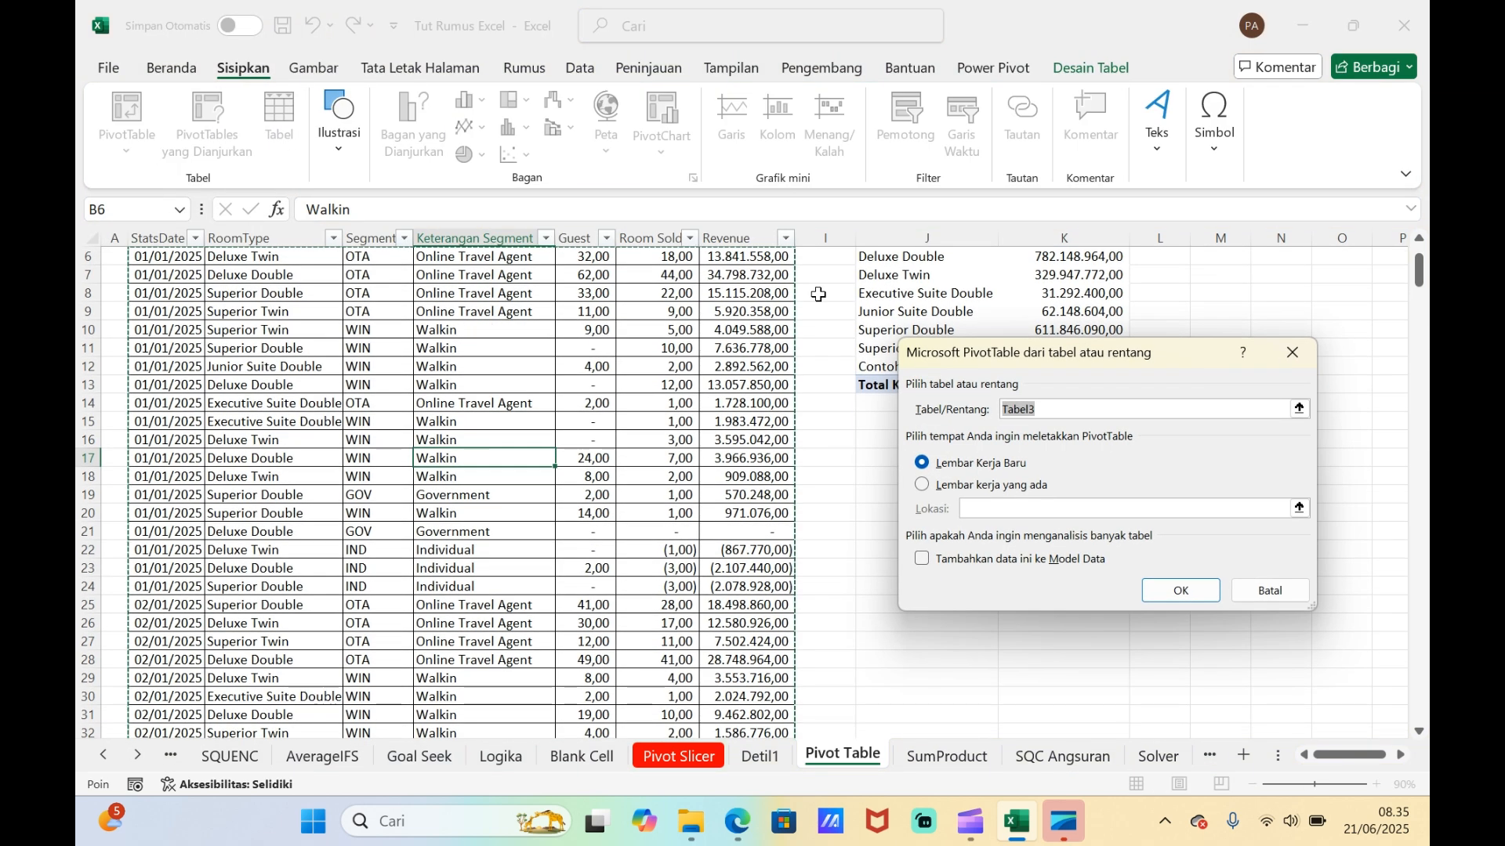
left_click(922, 485)
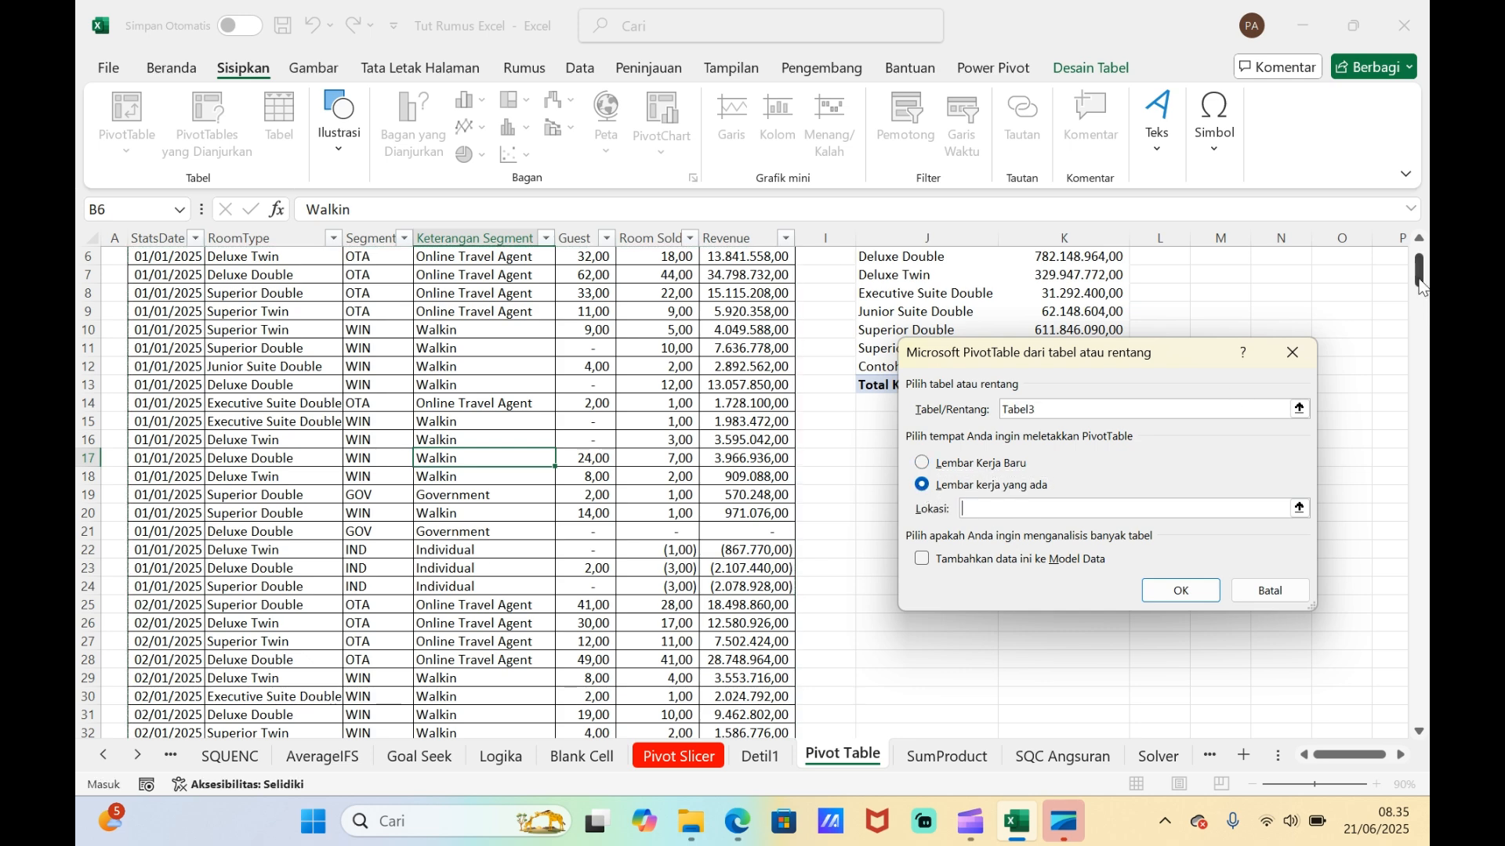
scroll(1420, 302, "up", 2)
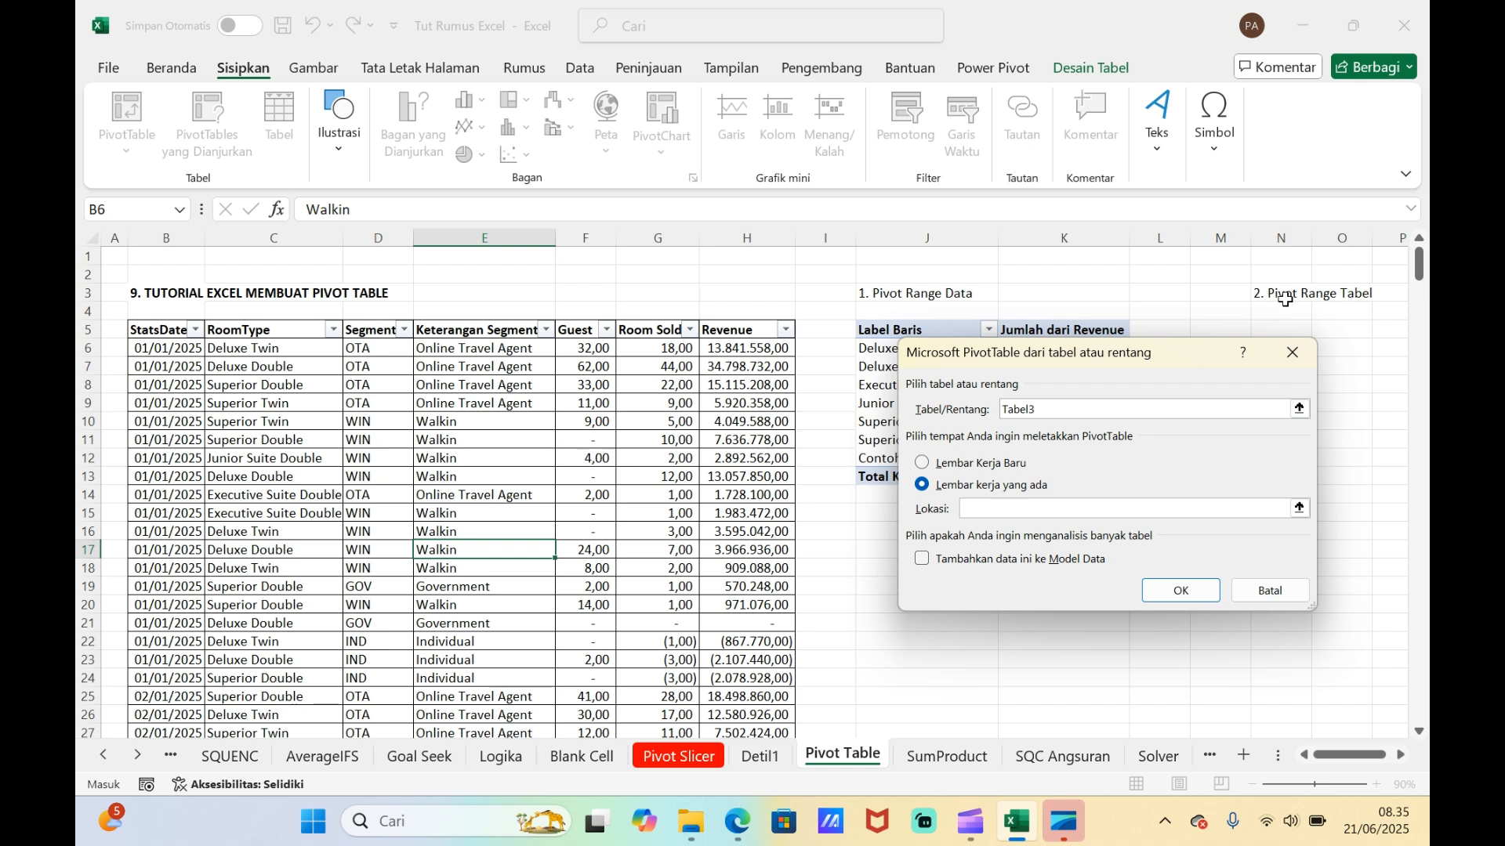
left_click(1290, 322)
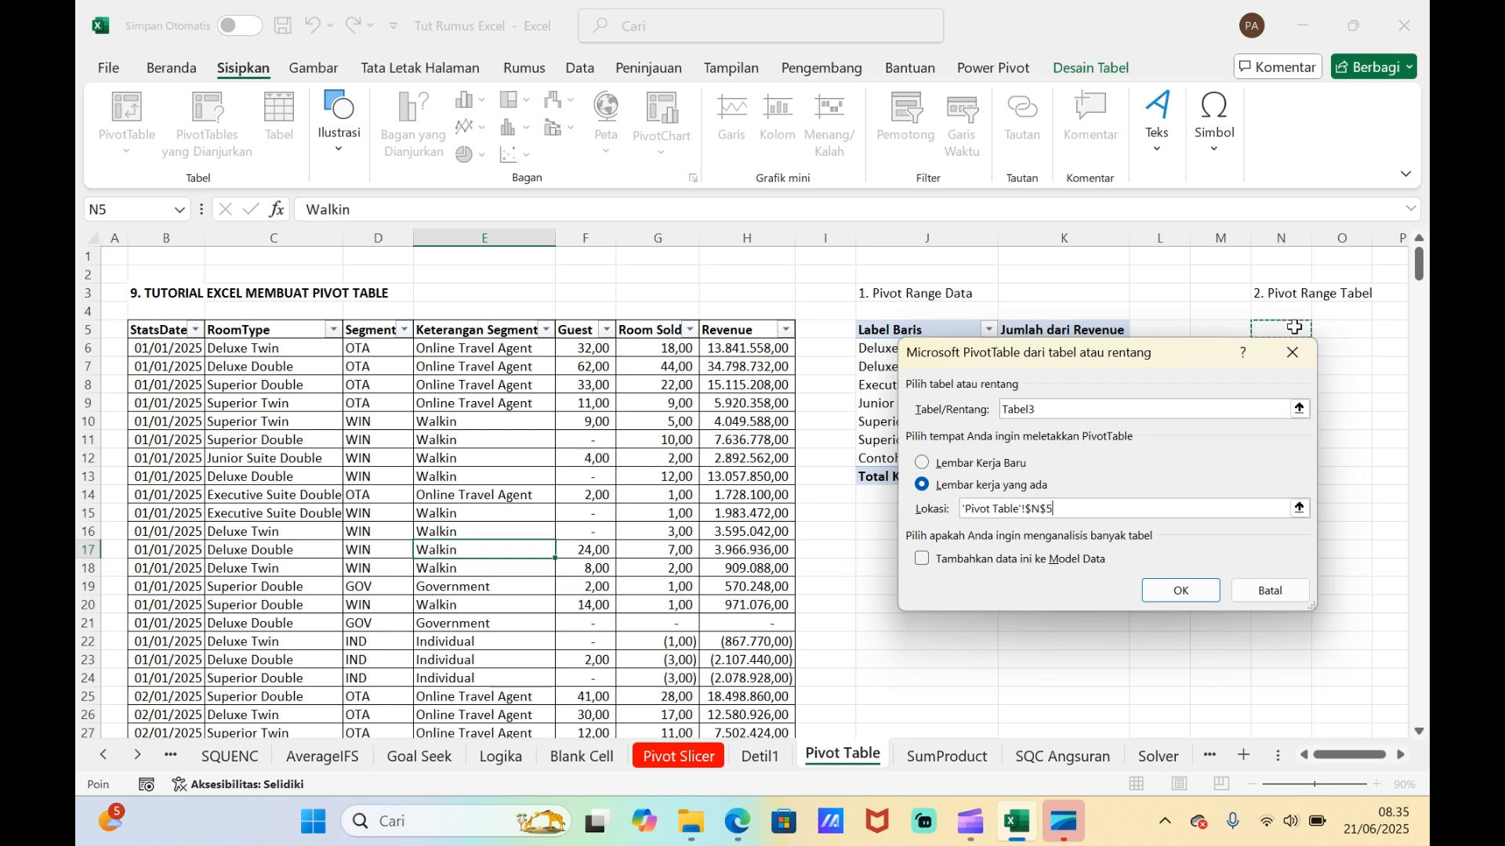
left_click(1157, 591)
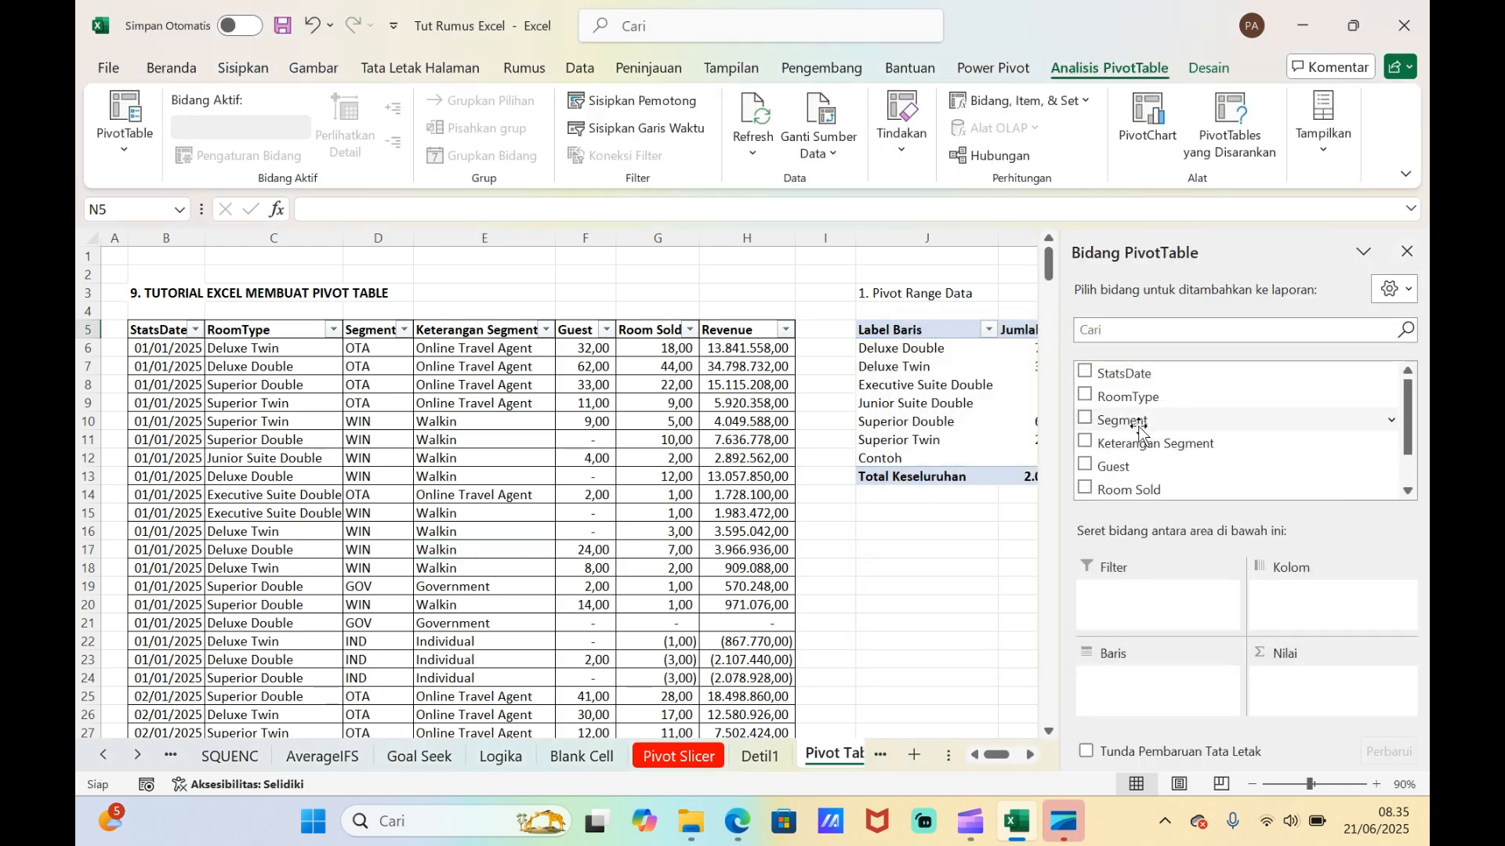
- Add RoomType to the rows and Revenue to the values of the new PivotTable, then close the field list
left_click_drag(1158, 402, 1135, 683)
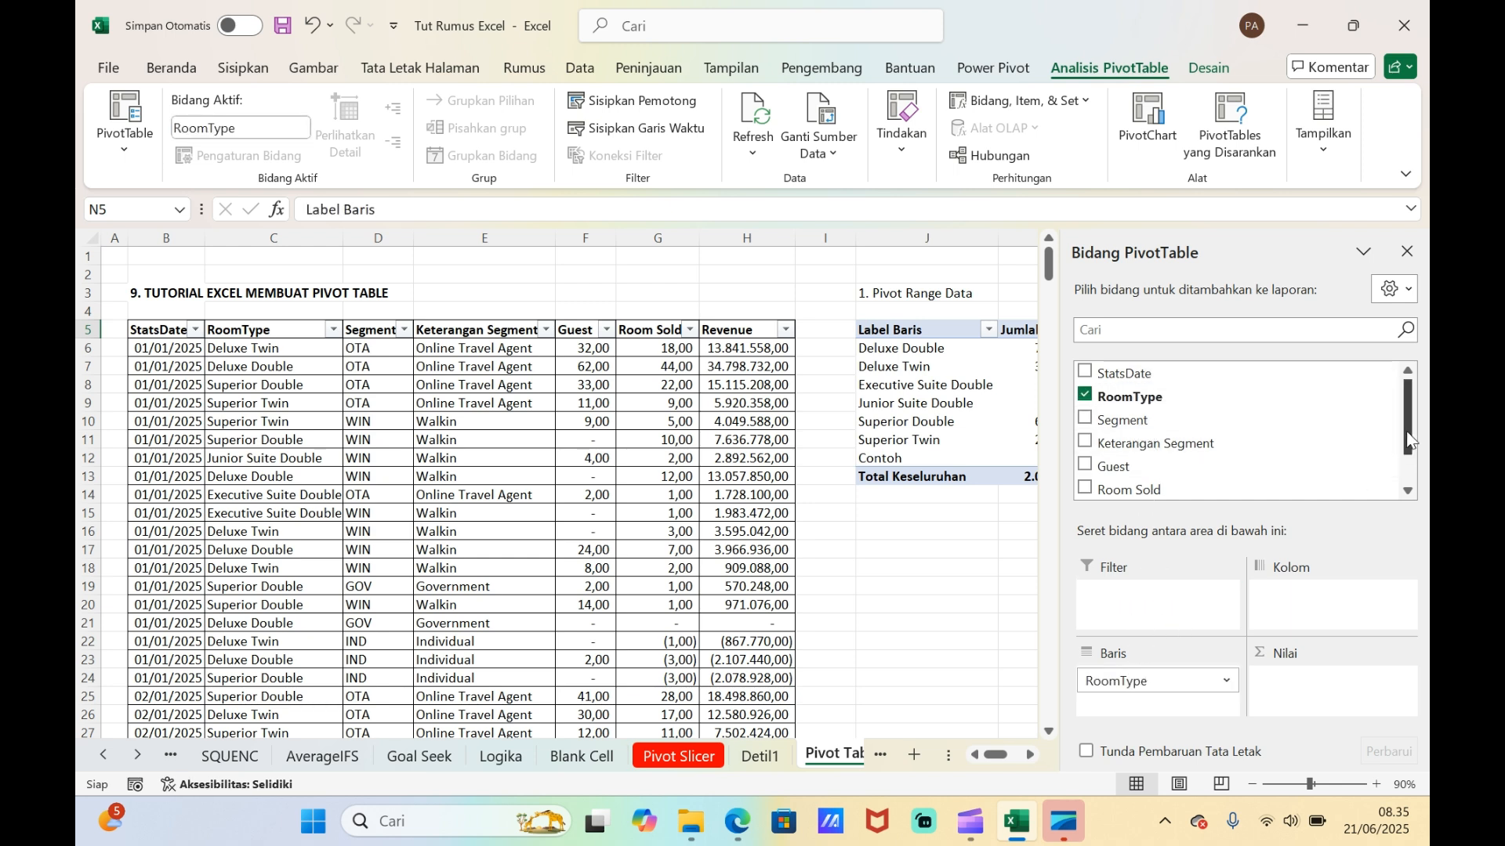
scroll(1409, 441, "down", 2)
left_click_drag(1160, 466, 1285, 691)
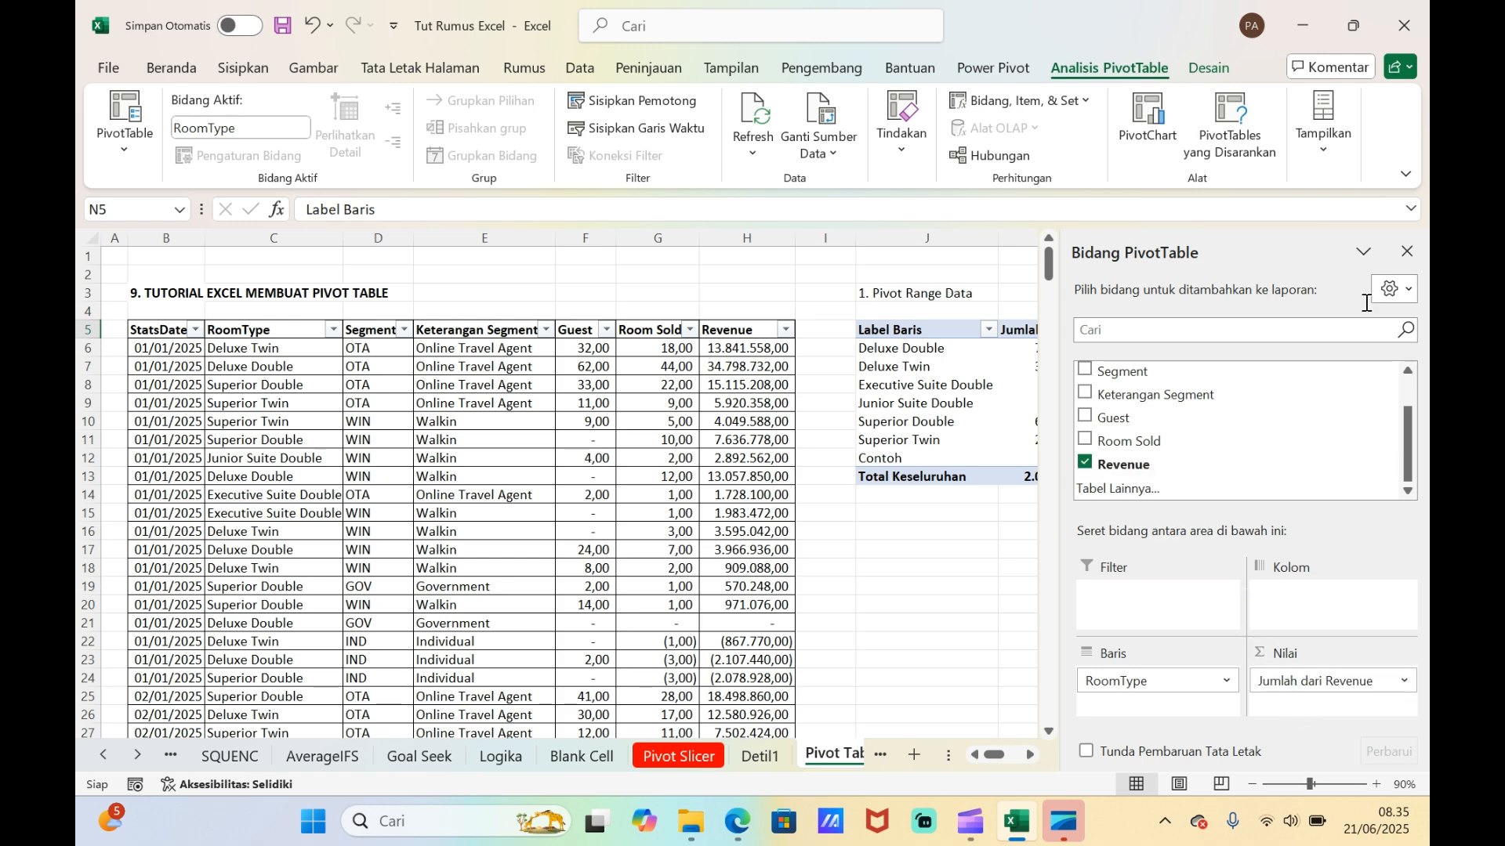
left_click(1408, 251)
left_click(1248, 566)
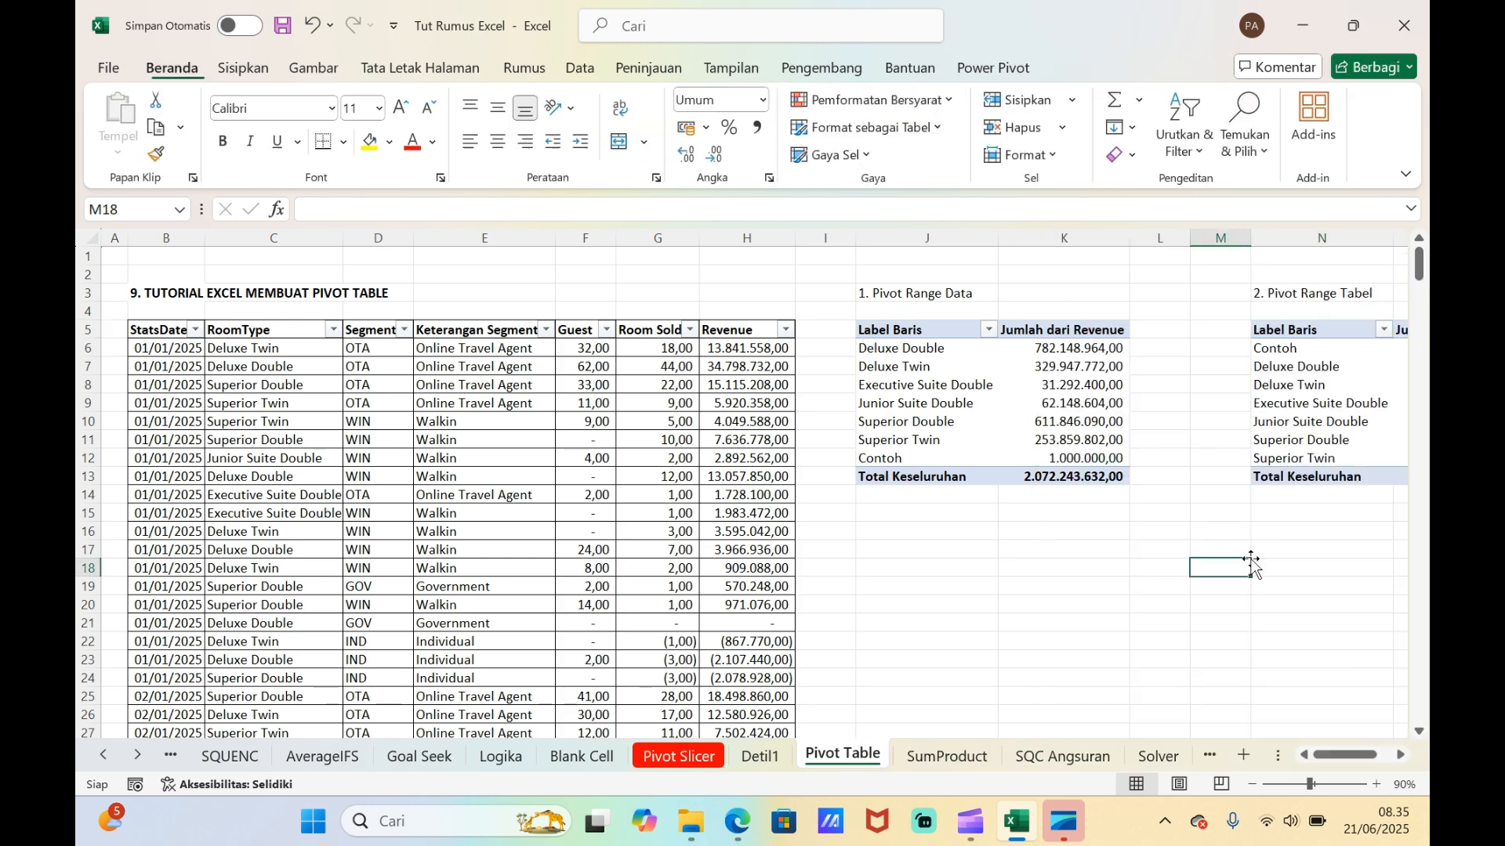
- Compare the revenue grand totals of the range-based and table-based PivotTables
key("Right")
key("Right")
key("Right")
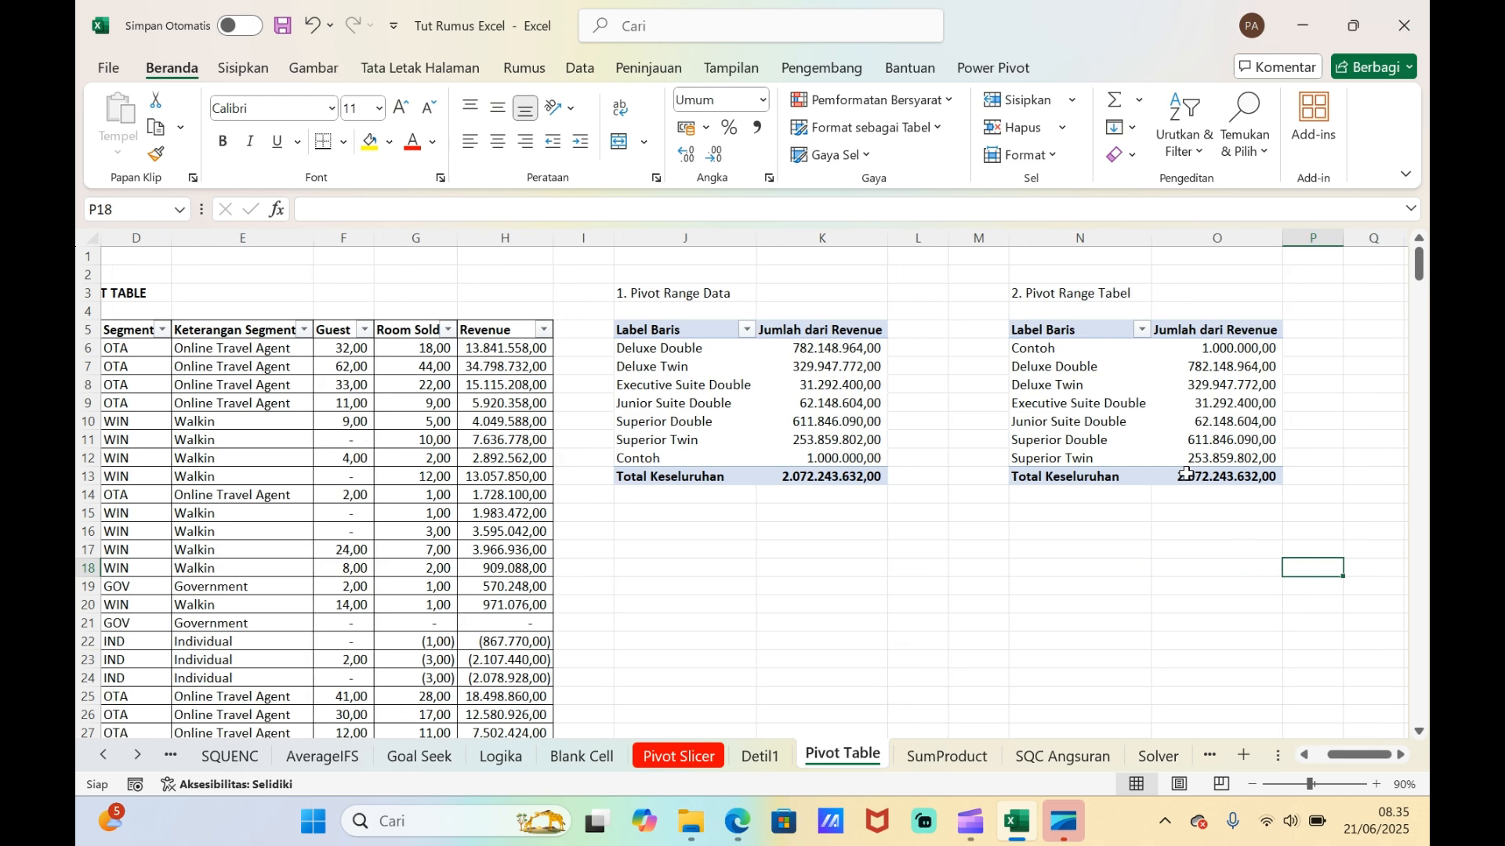
left_click(1083, 423)
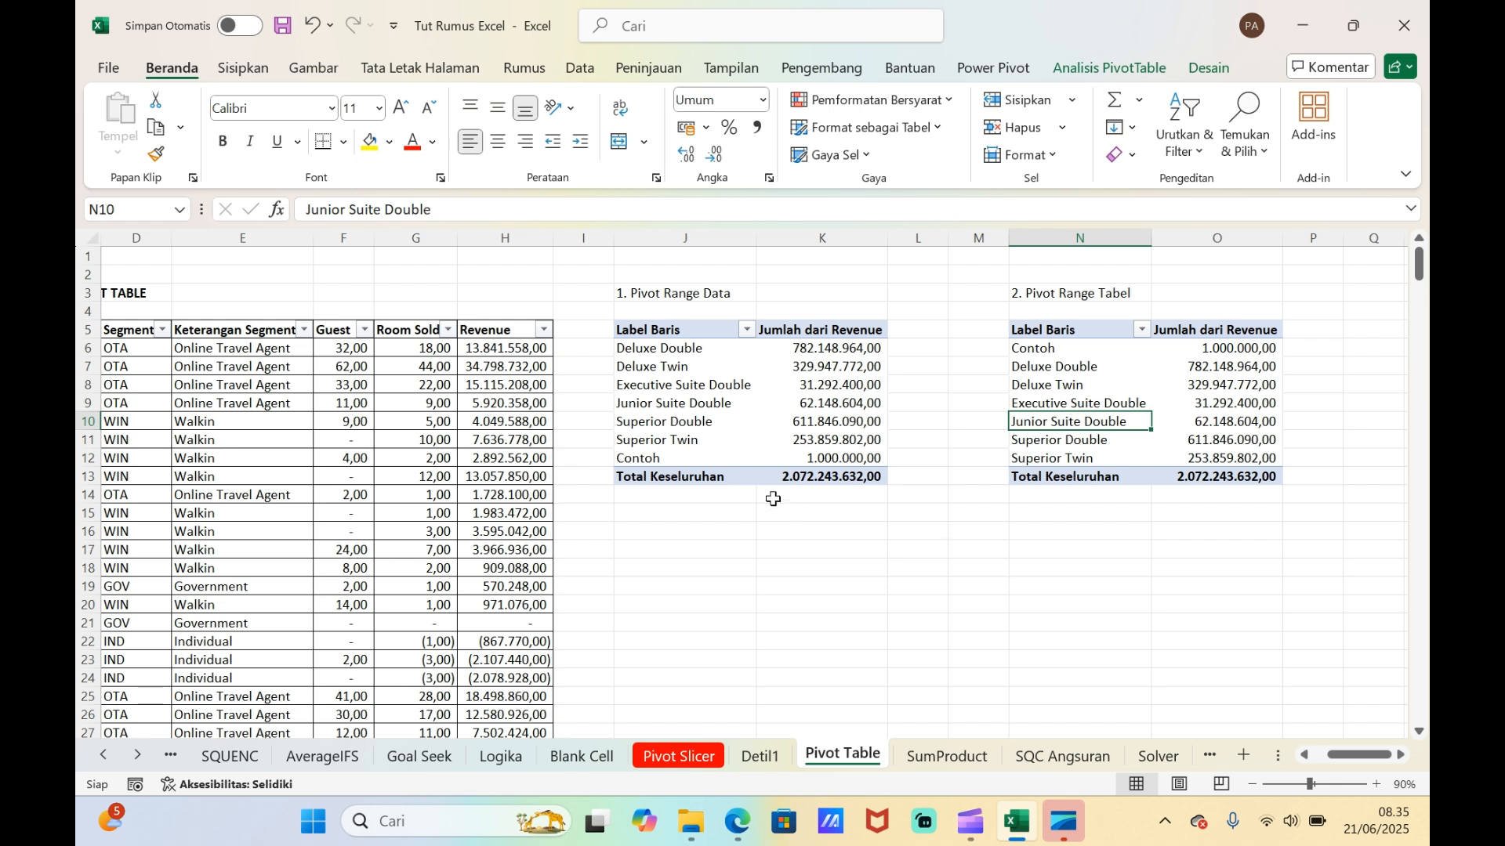
left_click(812, 481)
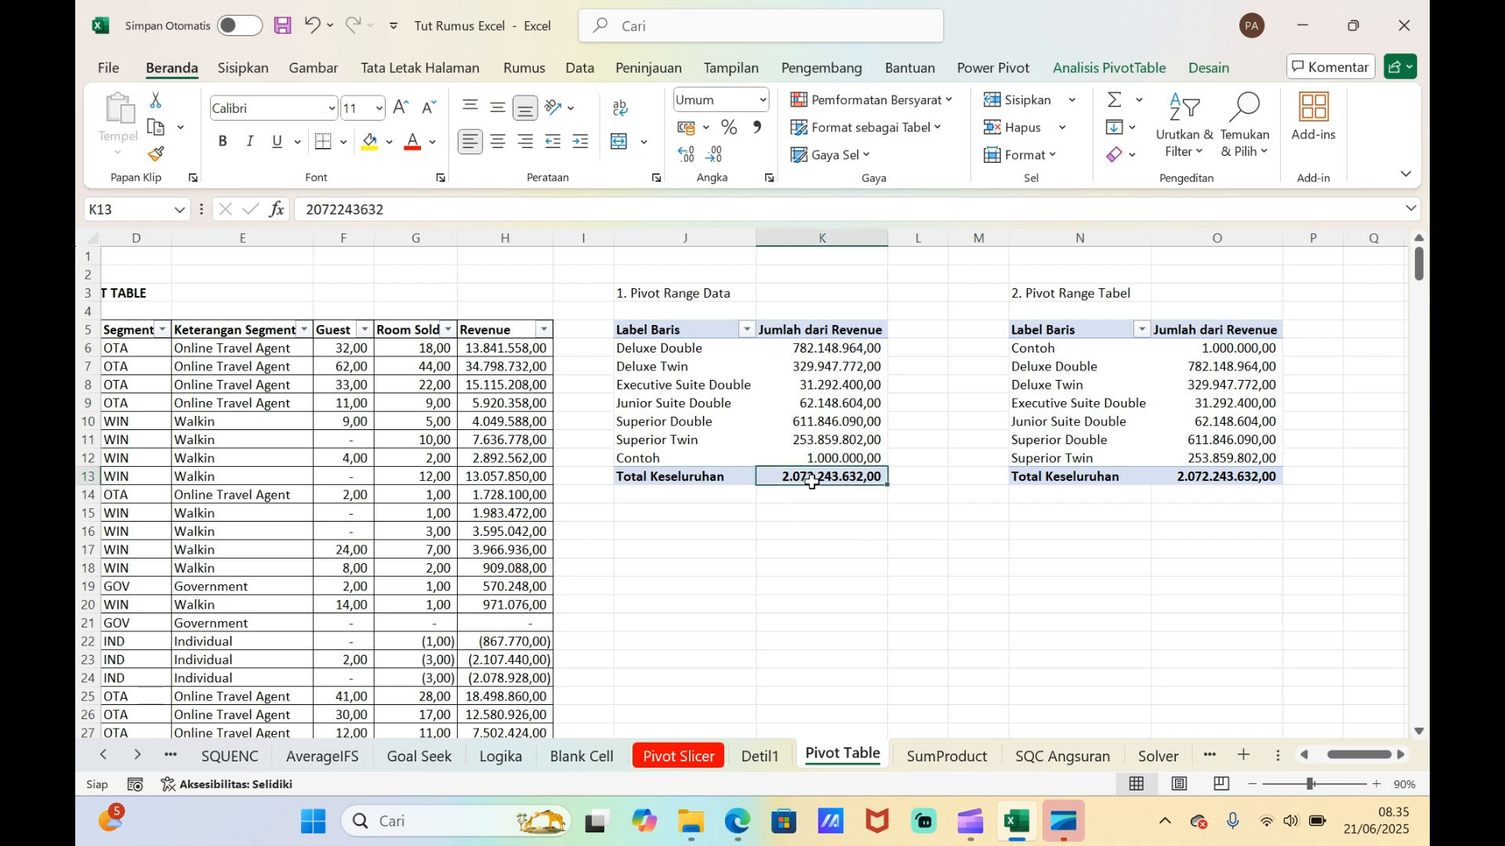
left_click(1201, 478)
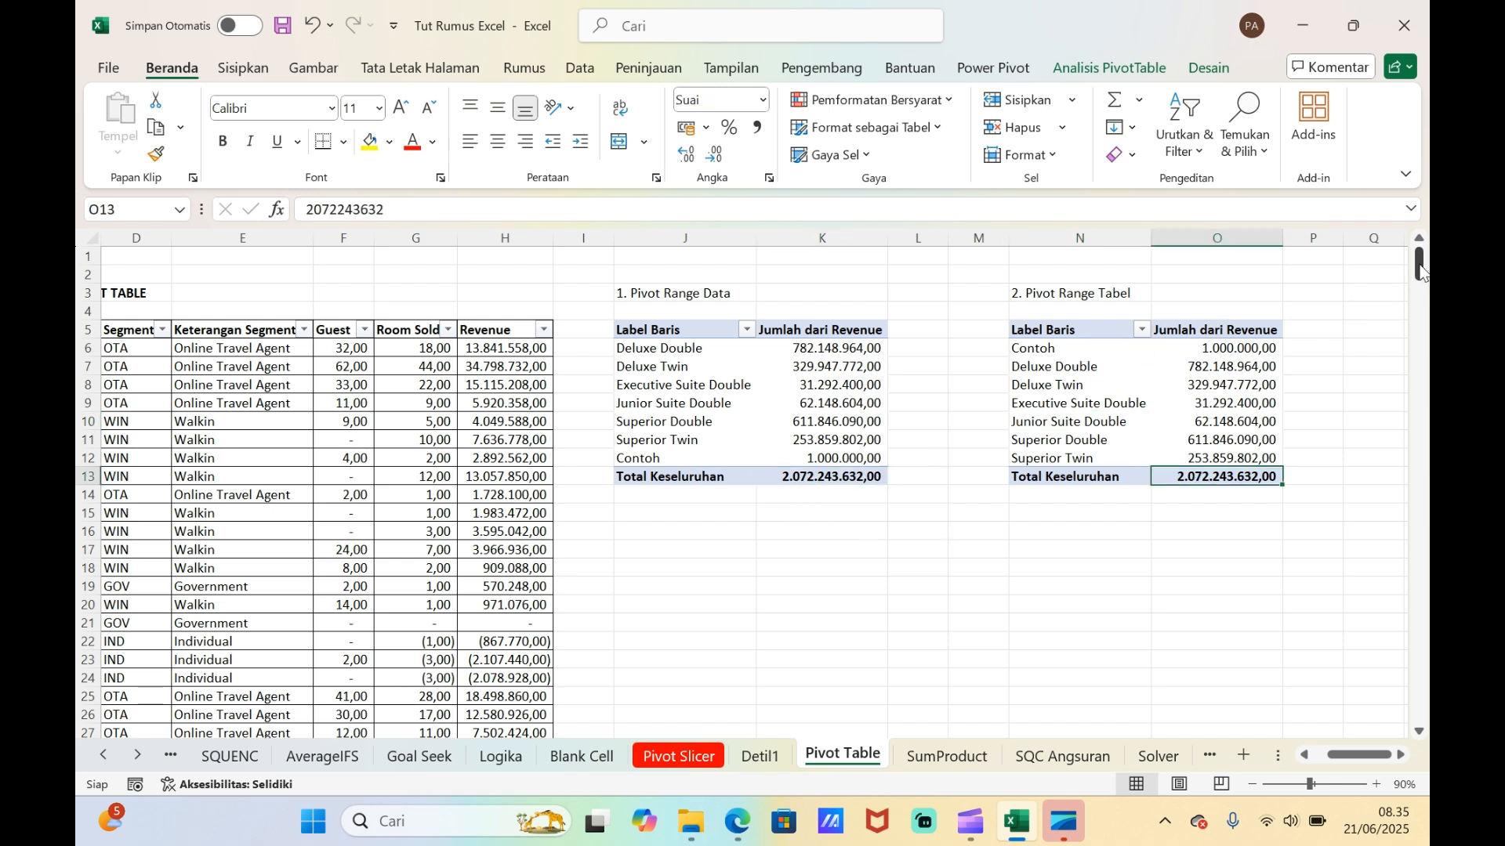
- Copy the Contoh record in row 363 to row 364, directly below the table's last row
left_click_drag(1421, 270, 1421, 705)
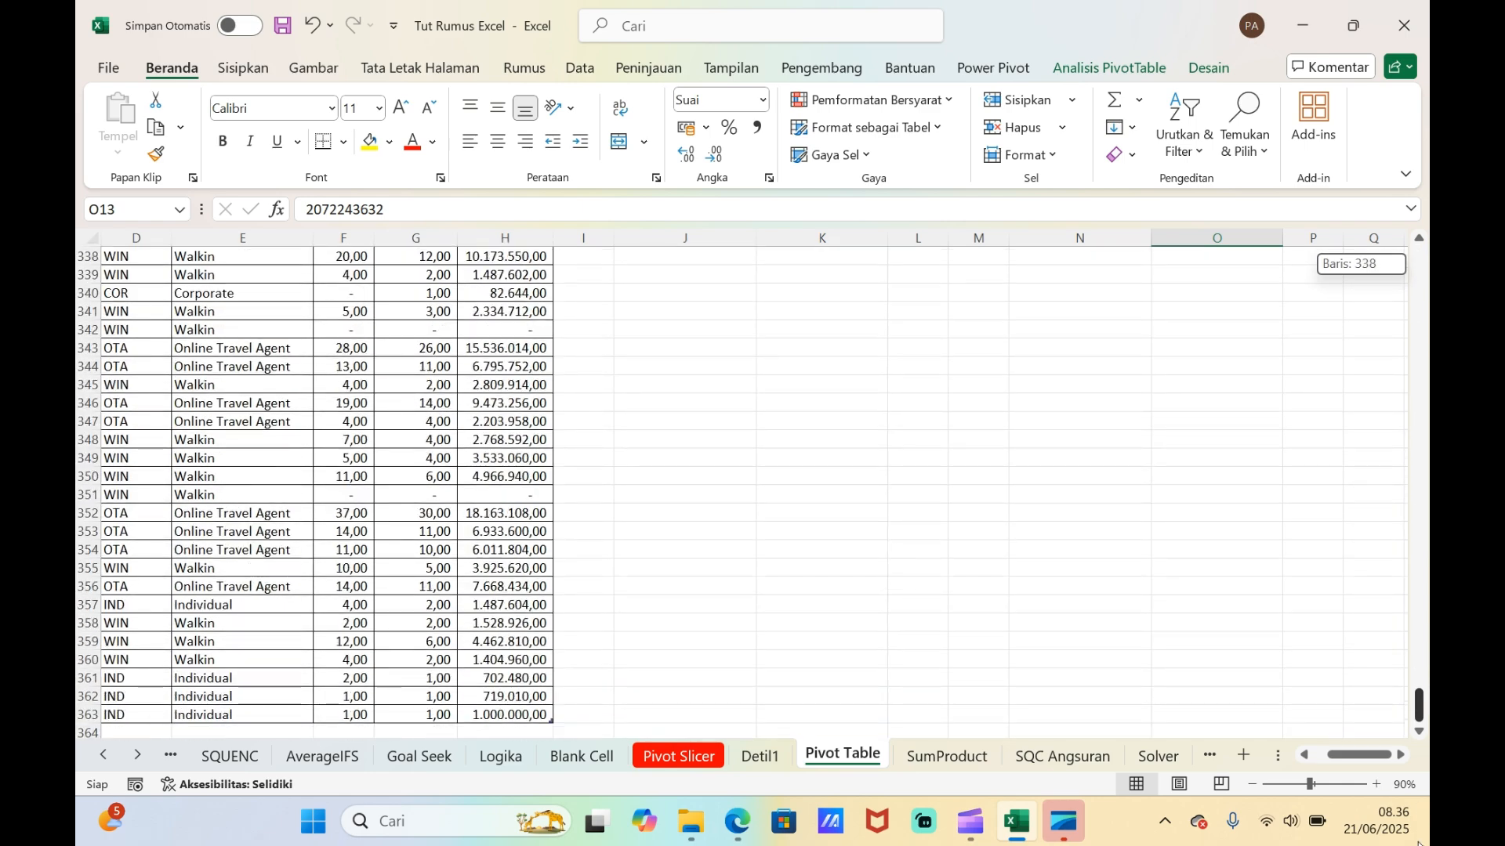
left_click(418, 711)
key("Left")
key("Left")
key("Left")
key("Left")
key("Left")
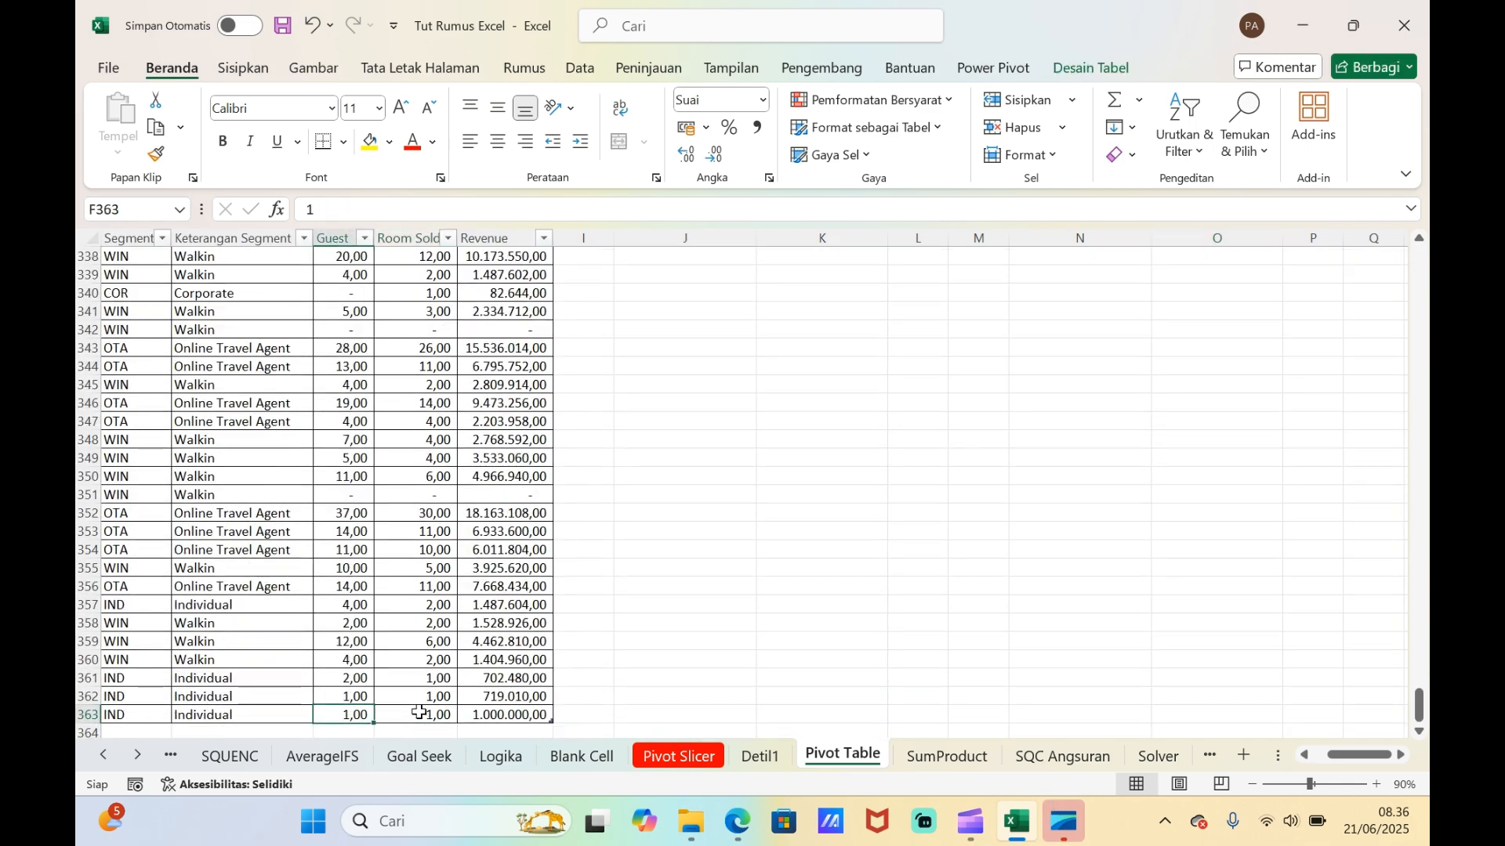
key("shift+Right")
key("shift+Right")
key("shift+Right")
key("shift+Right")
key("shift+Right")
key("shift+Right")
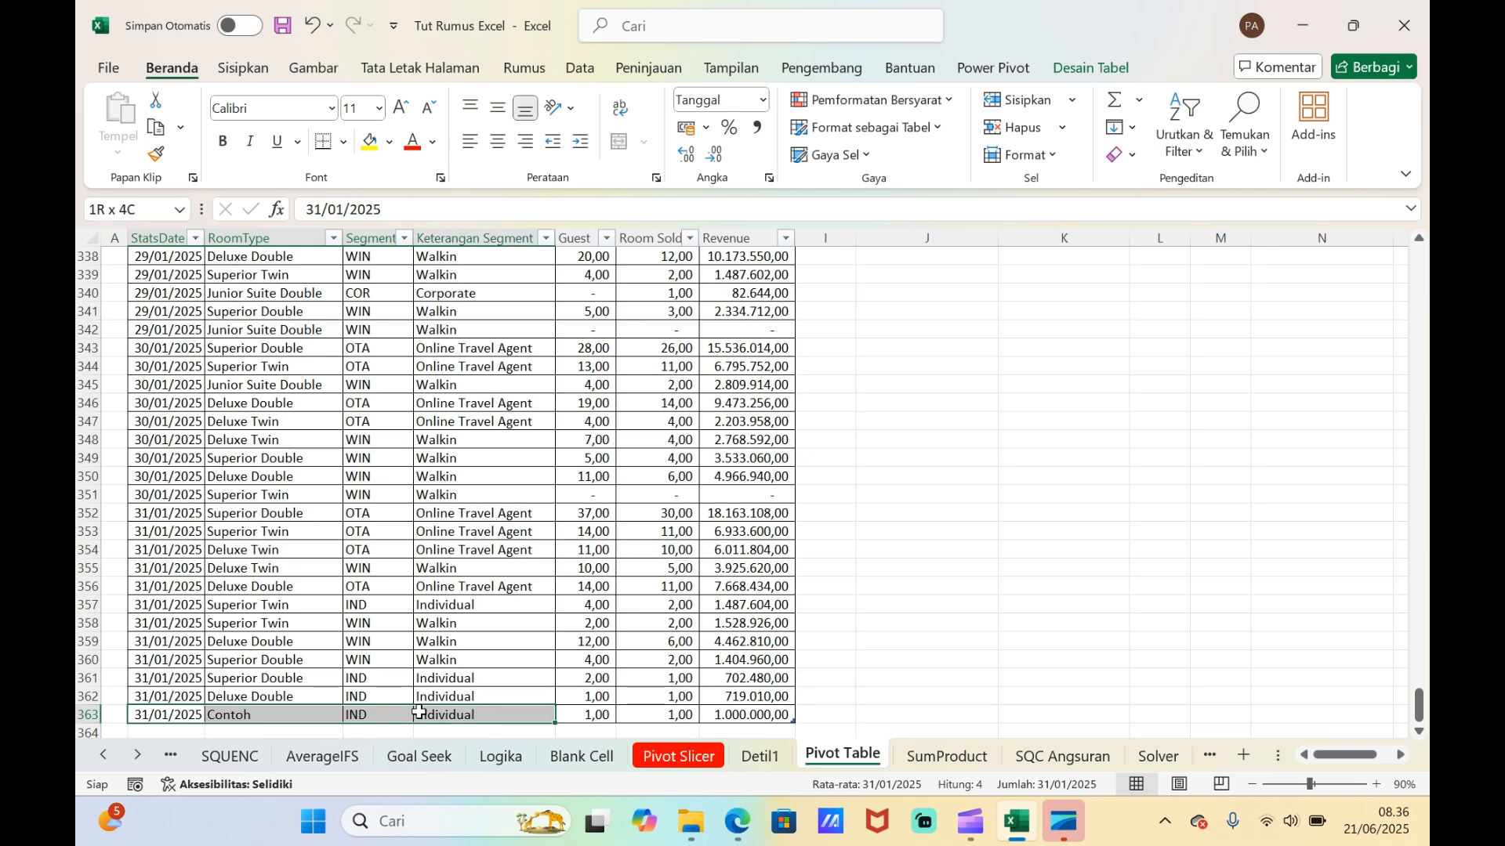
key("ctrl+c")
key("Down")
key("Return")
- Change the room type of the copied record in C364 to "Tabel Kamar"
key("Right")
key("Right")
key("Left")
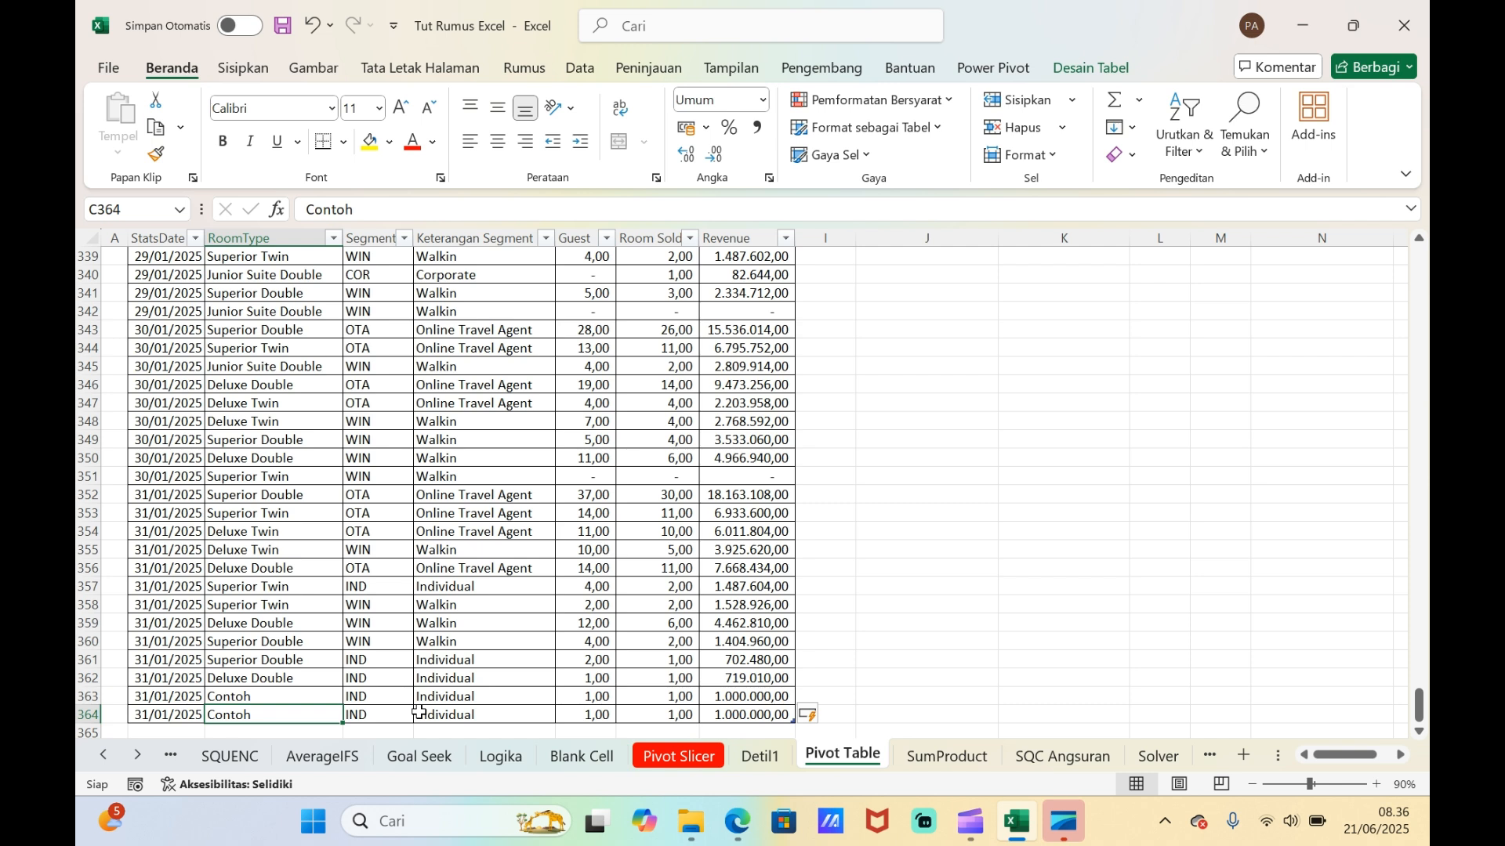
type("Tabb")
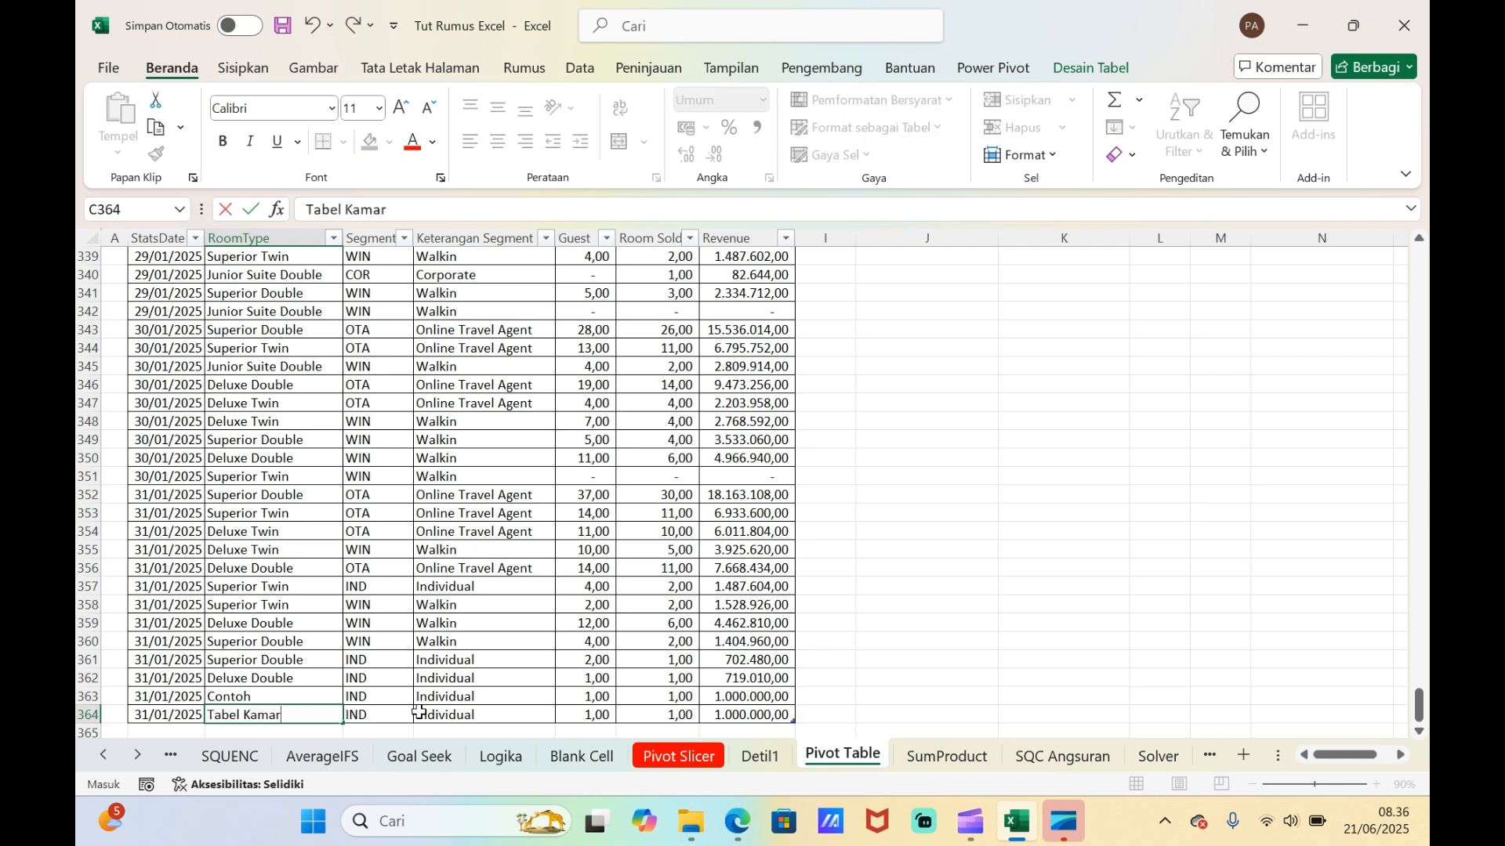
type("l Kamar")
left_click(656, 660)
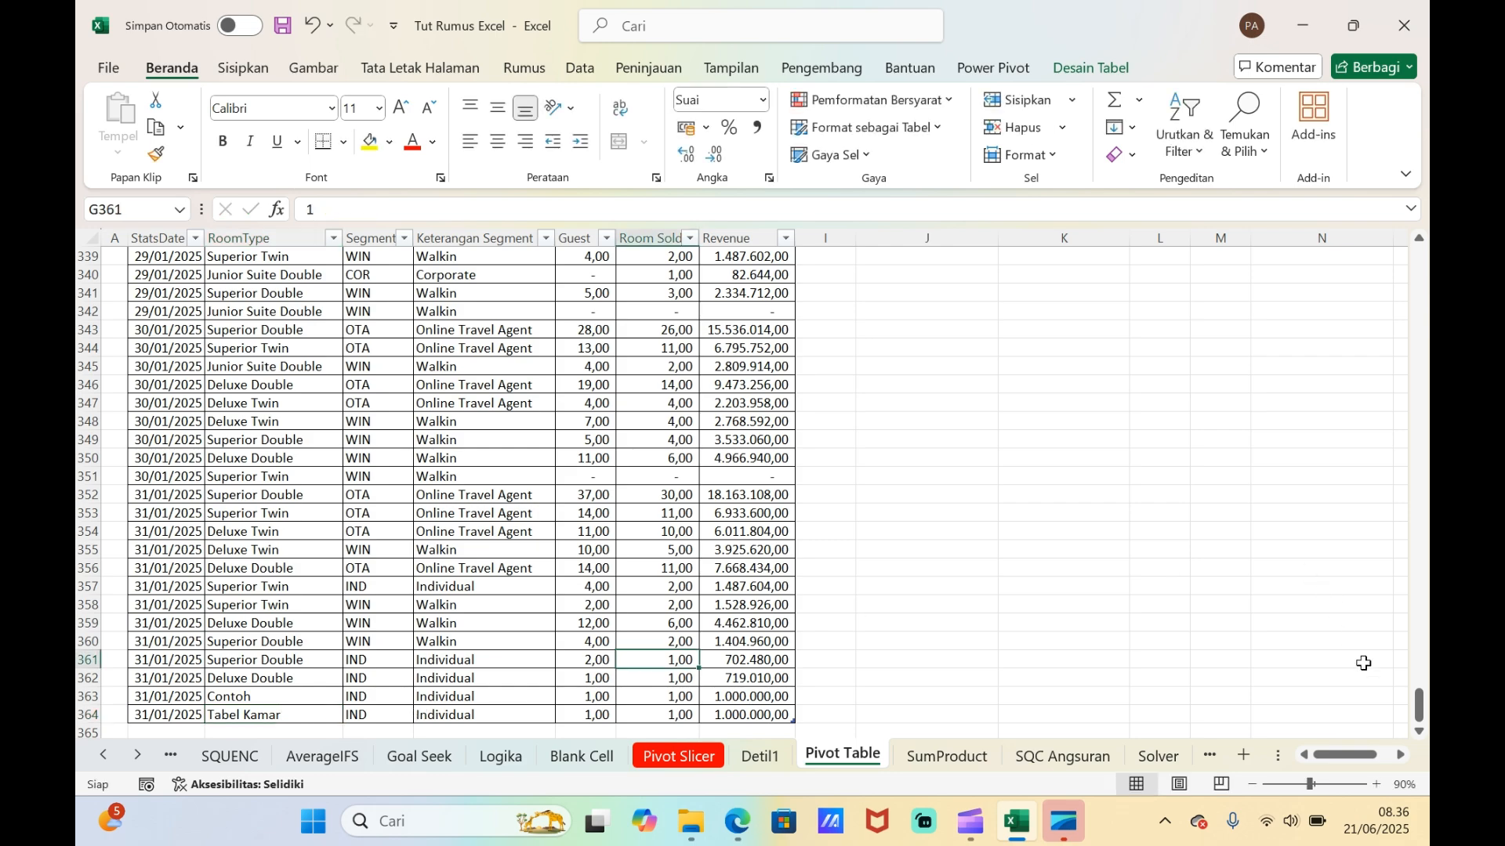
- Refresh the table-based PivotTable under "2. Pivot Range Tabel" with the added record
left_click_drag(1419, 713, 1402, 251)
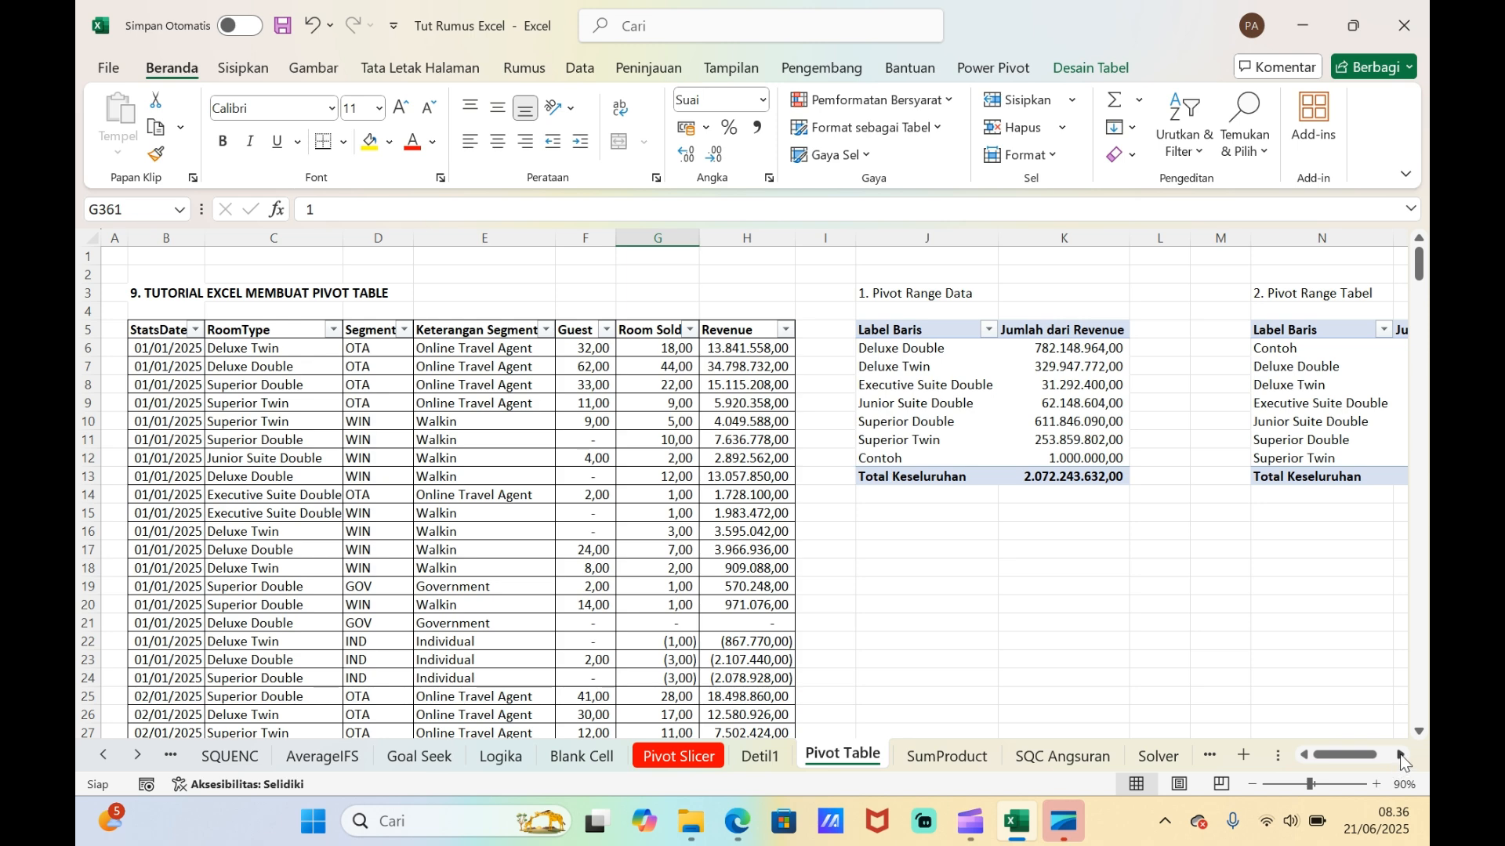
scroll(1108, 428, "right", 5)
left_click(1108, 428)
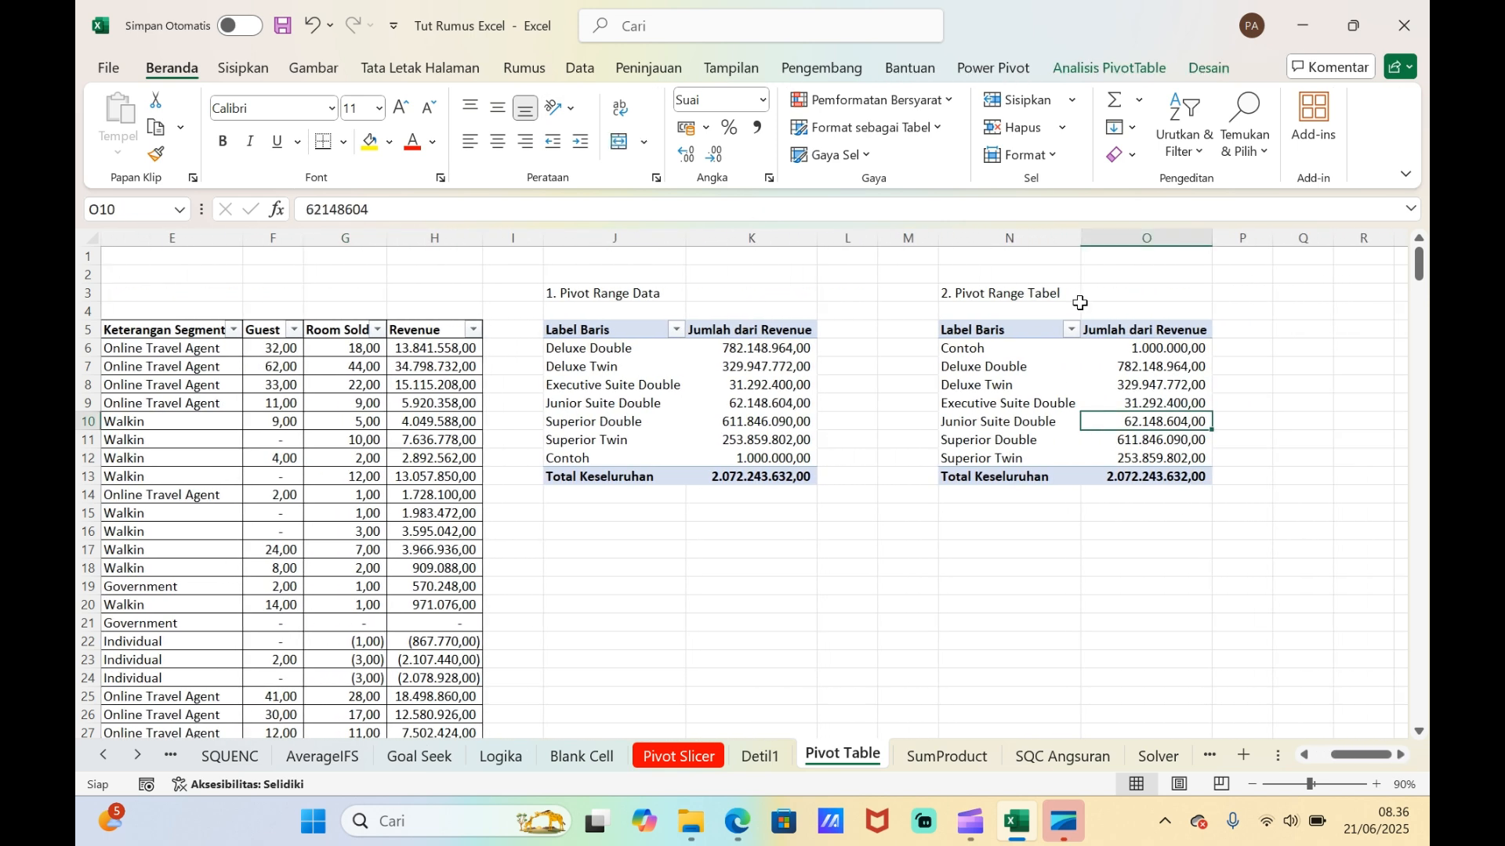
left_click(1129, 403)
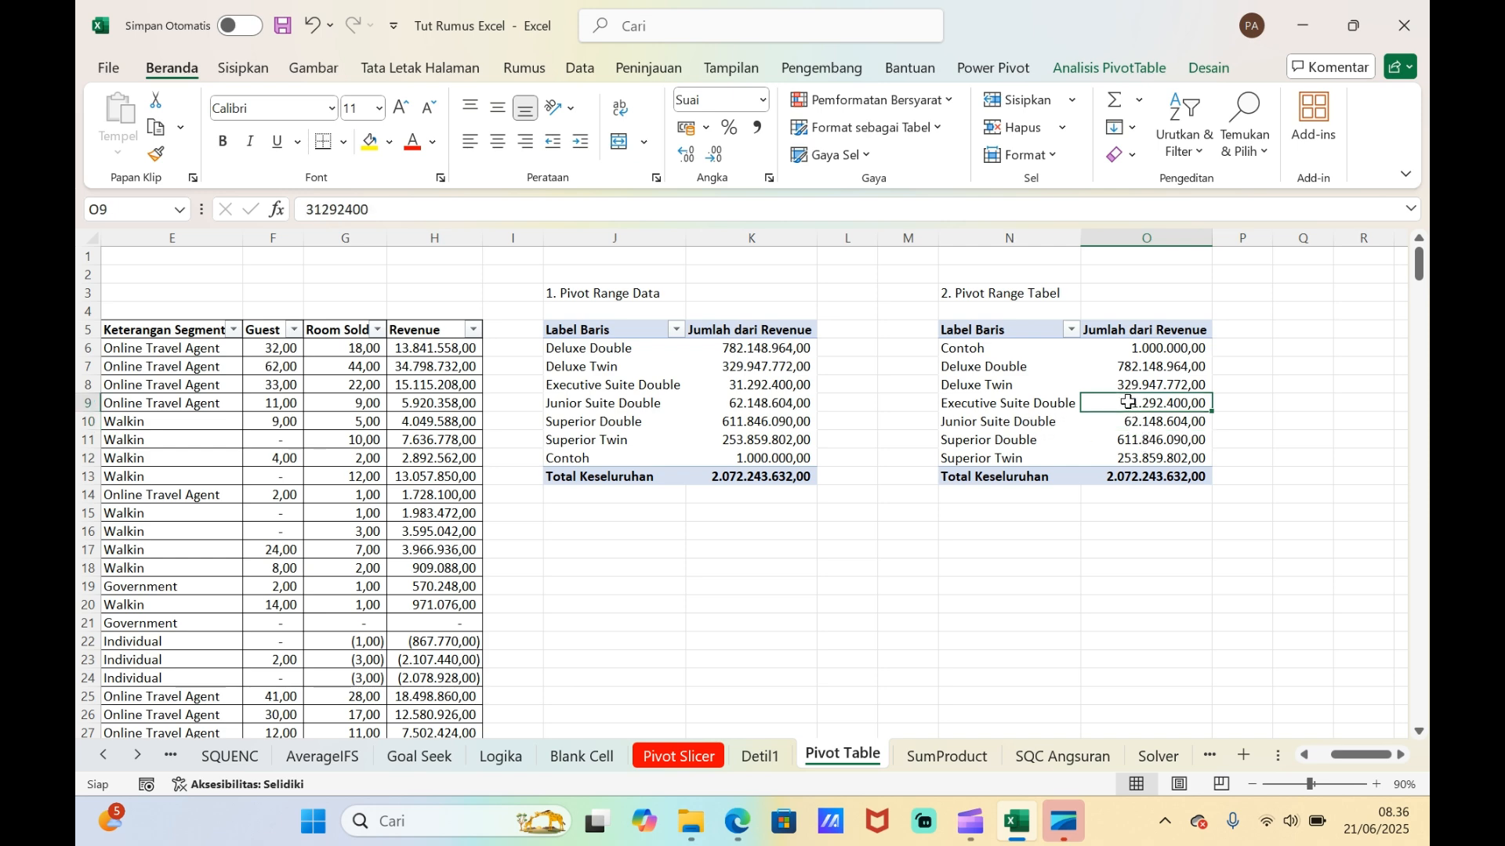
left_click(1069, 71)
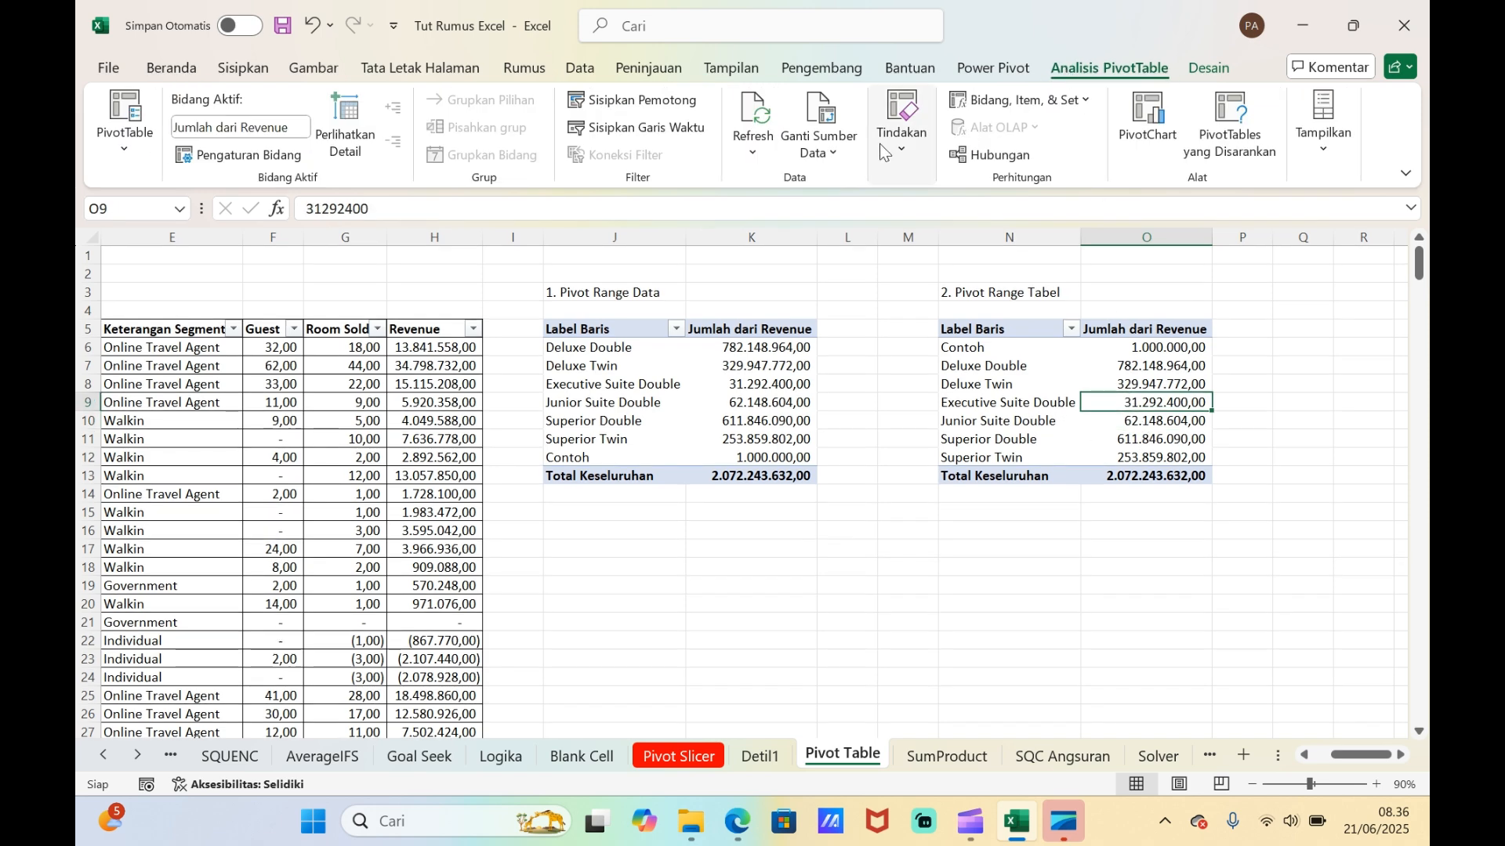
left_click(757, 121)
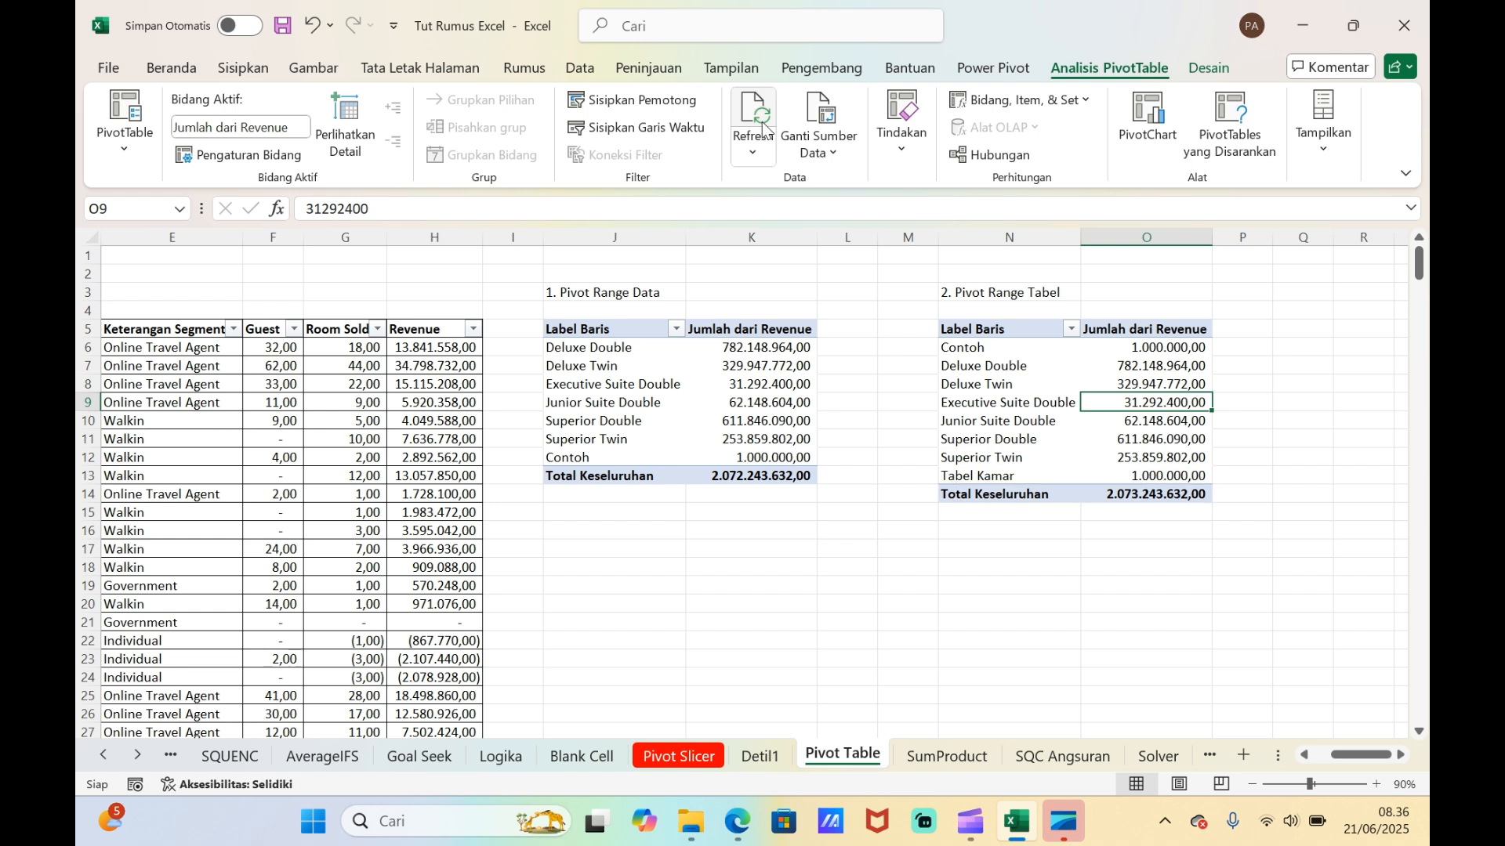
- Compare the room type rows of the refreshed table-based PivotTable with those of the range-based one
left_click(1033, 477)
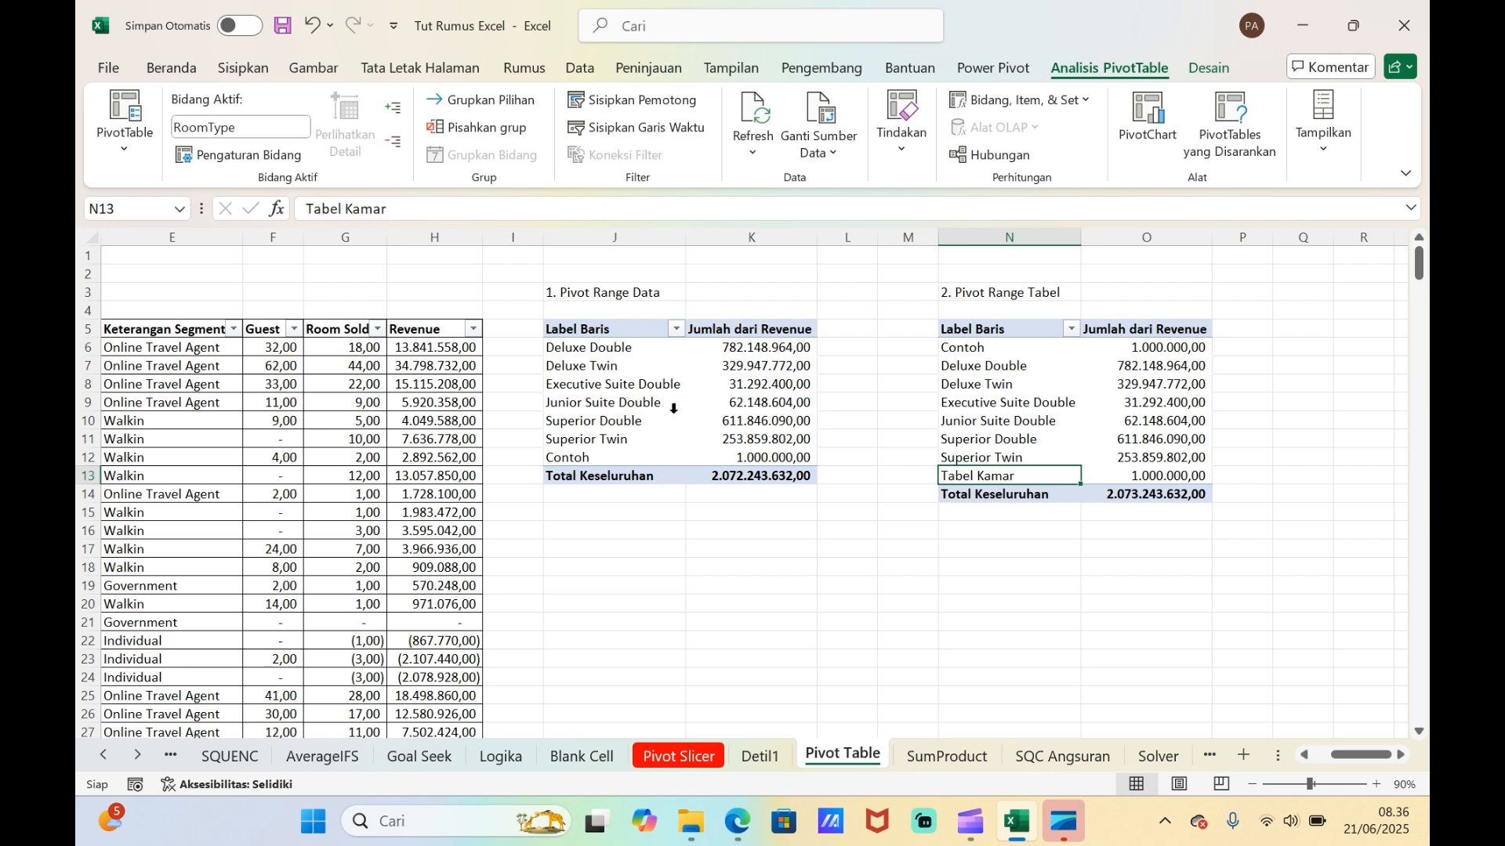
left_click(629, 404)
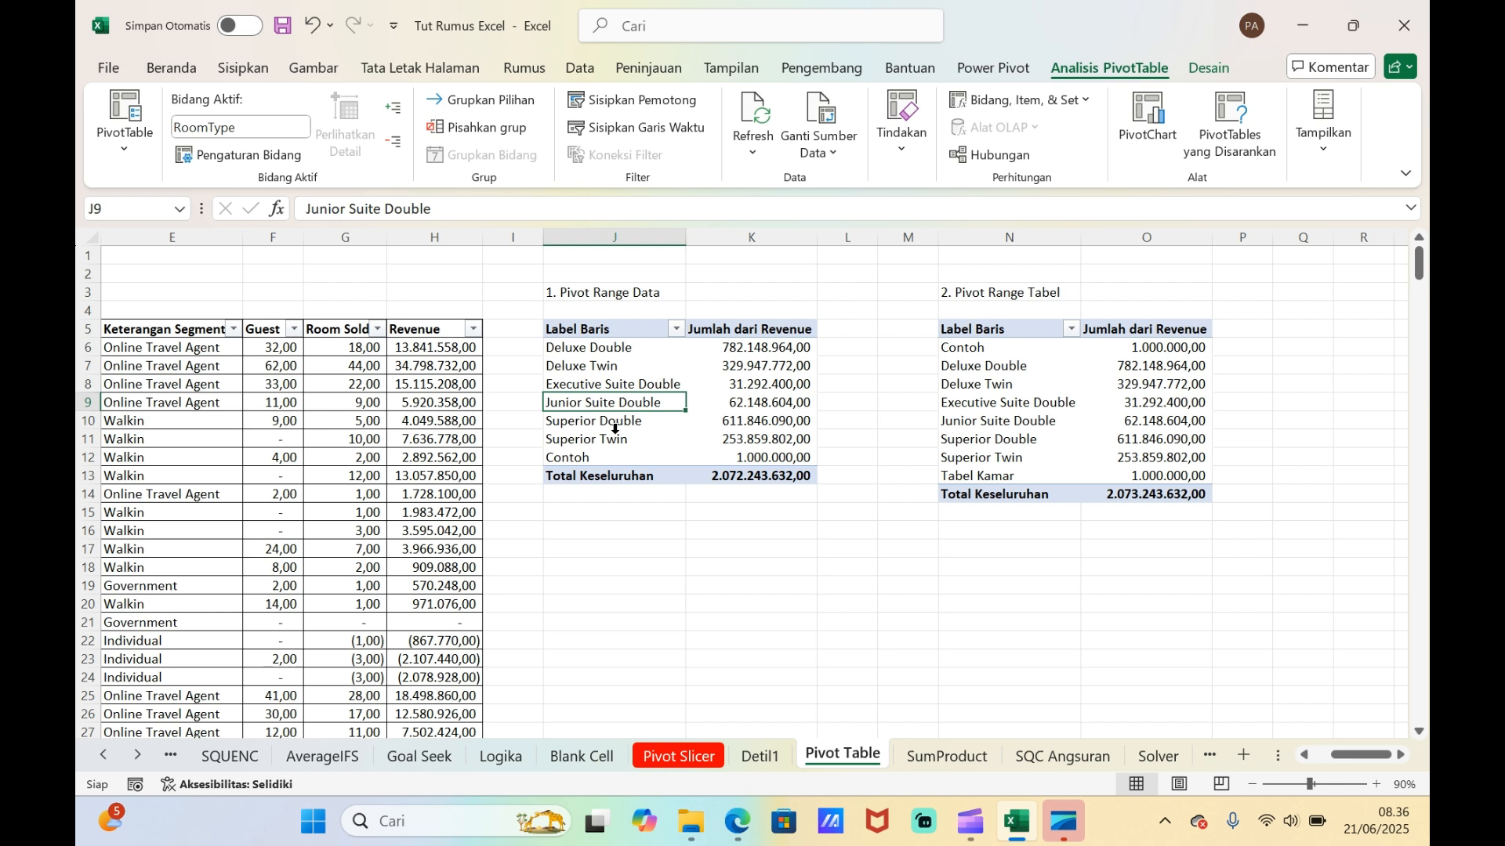
left_click(1155, 441)
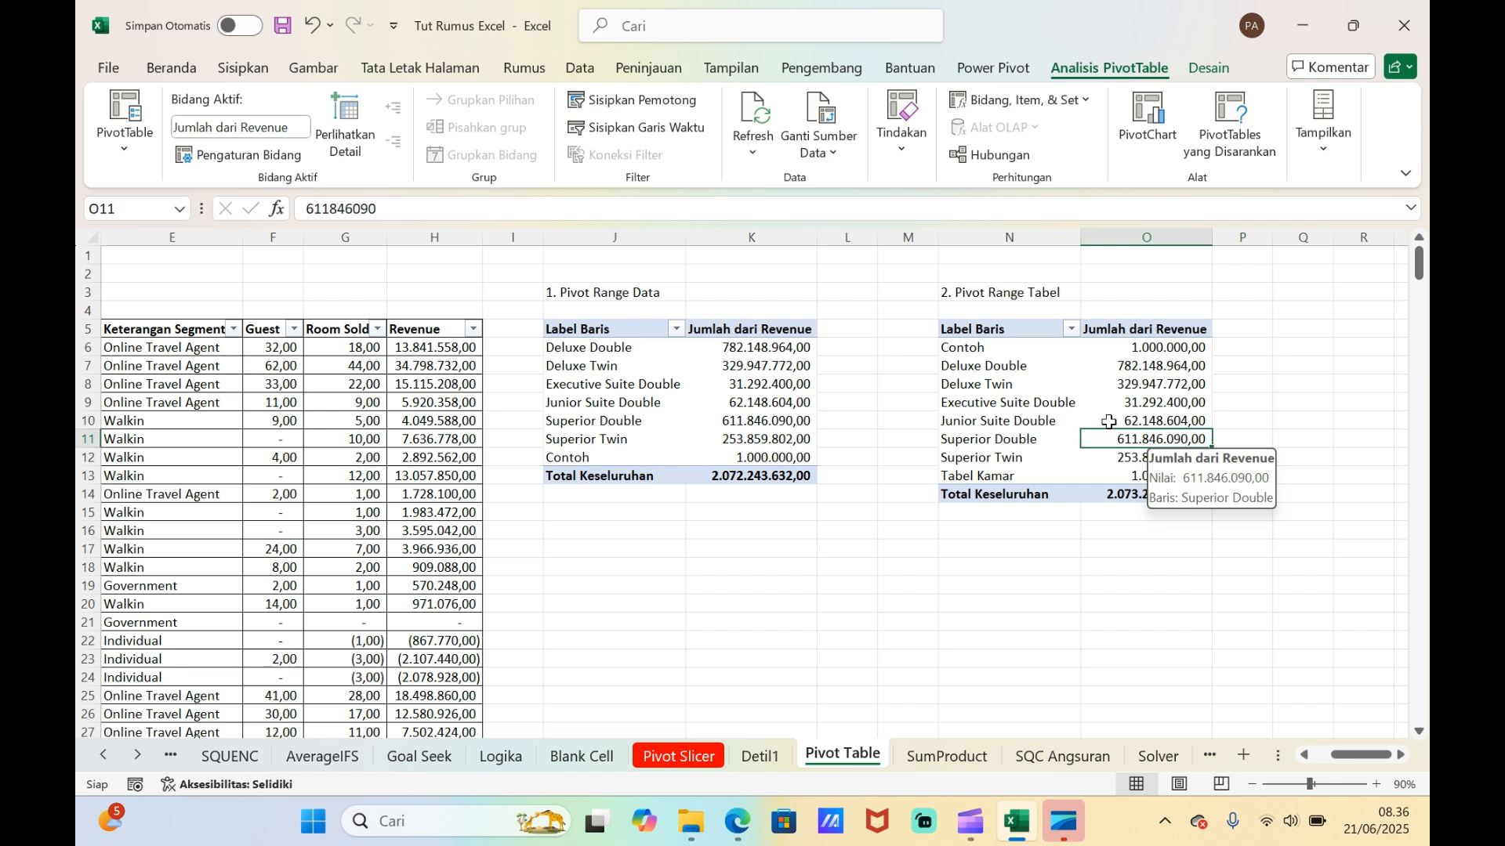
- Show the field list of the range-based PivotTable and add the Segment field to its rows beneath RoomType
left_click(596, 385)
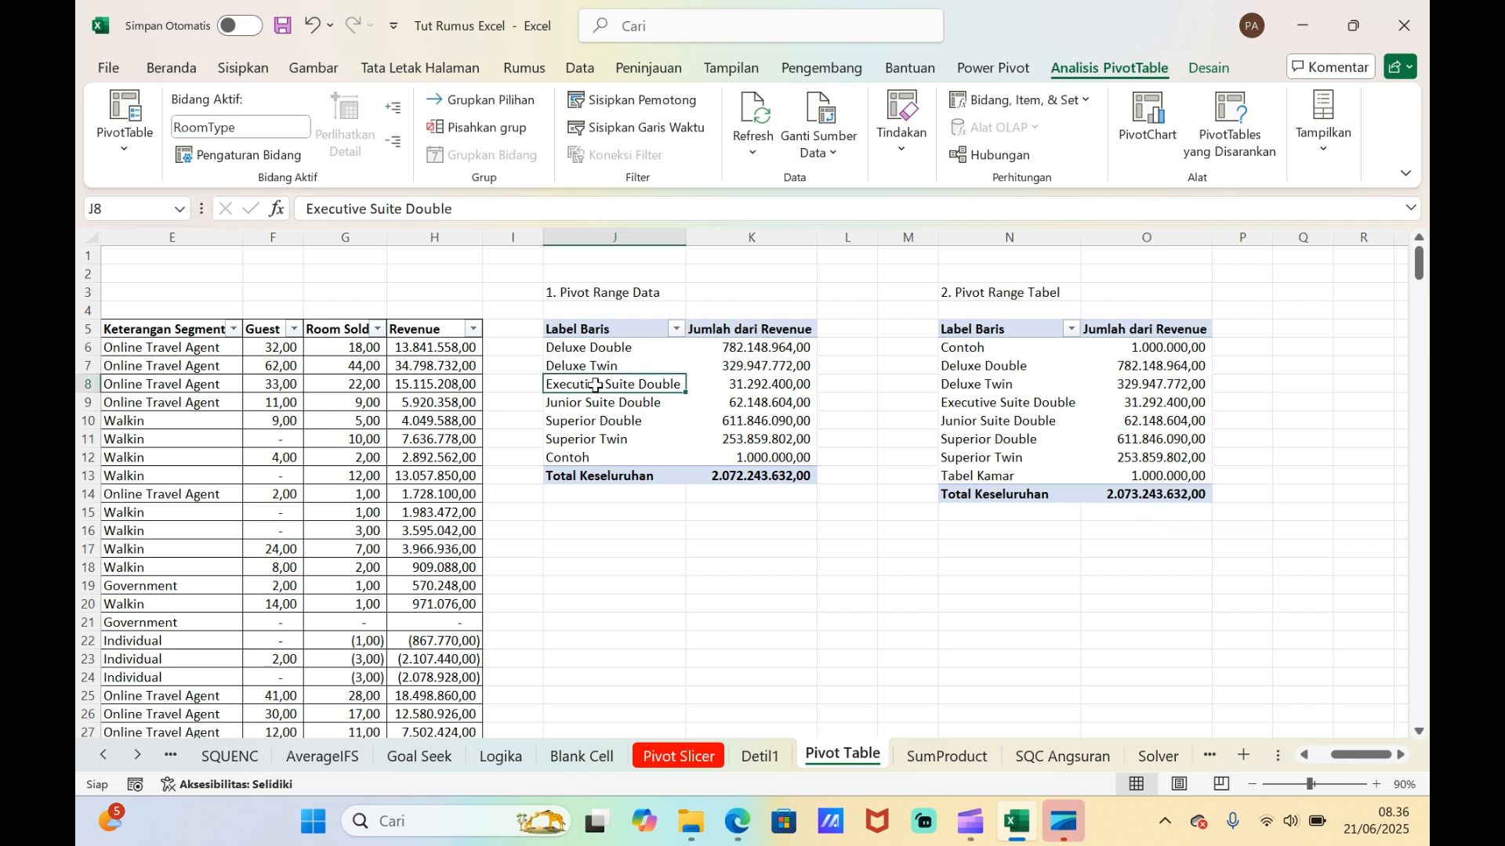
right_click(596, 385)
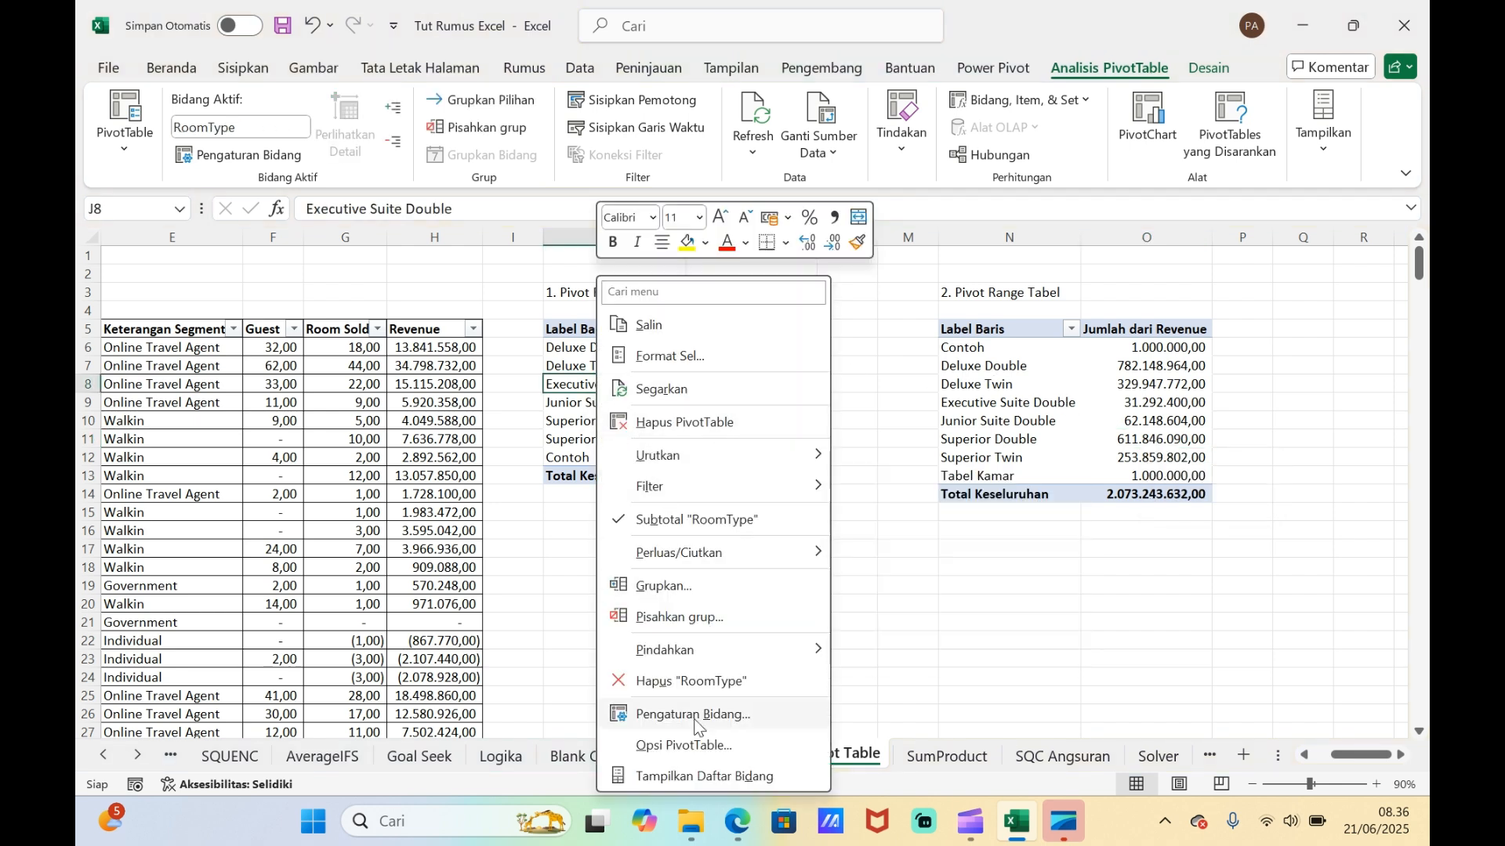
left_click(721, 775)
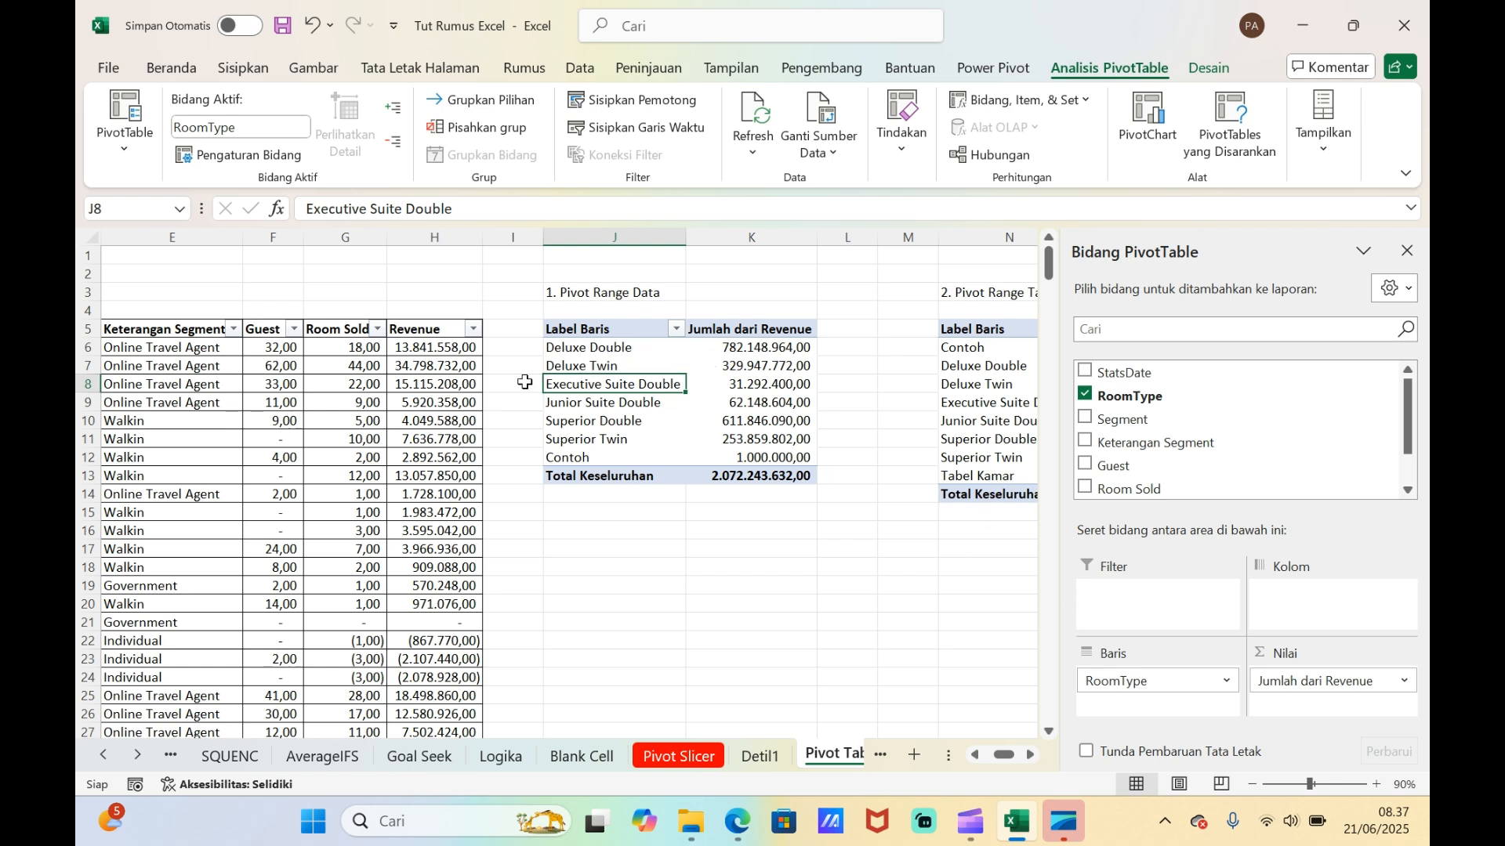
left_click(750, 366)
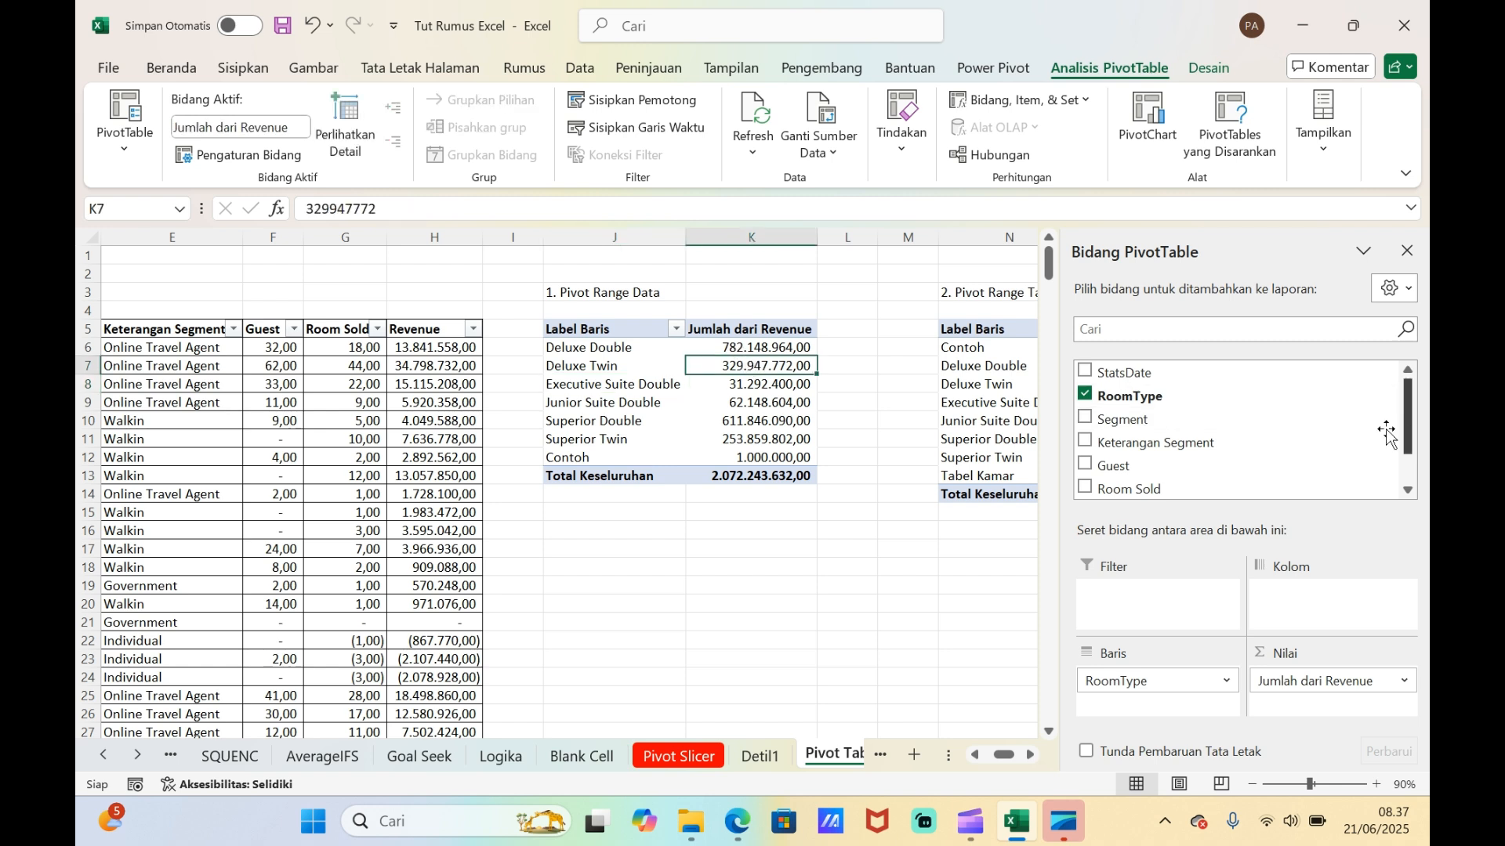
left_click_drag(1178, 427, 1181, 727)
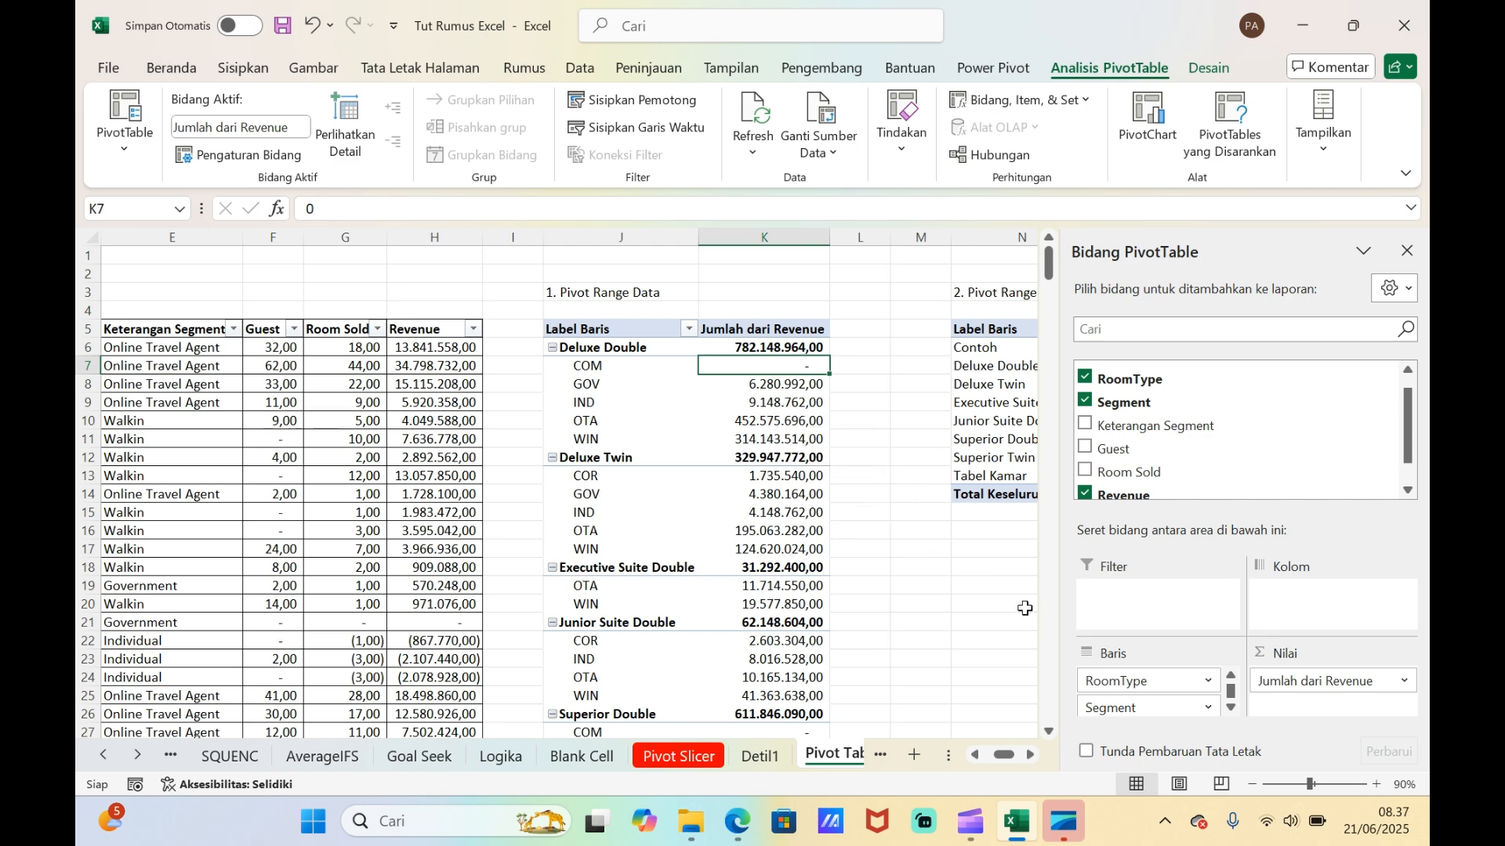
- Place Segment above RoomType in the rows of the range-based PivotTable and try to move Segment to its columns
left_click_drag(1129, 710, 1121, 680)
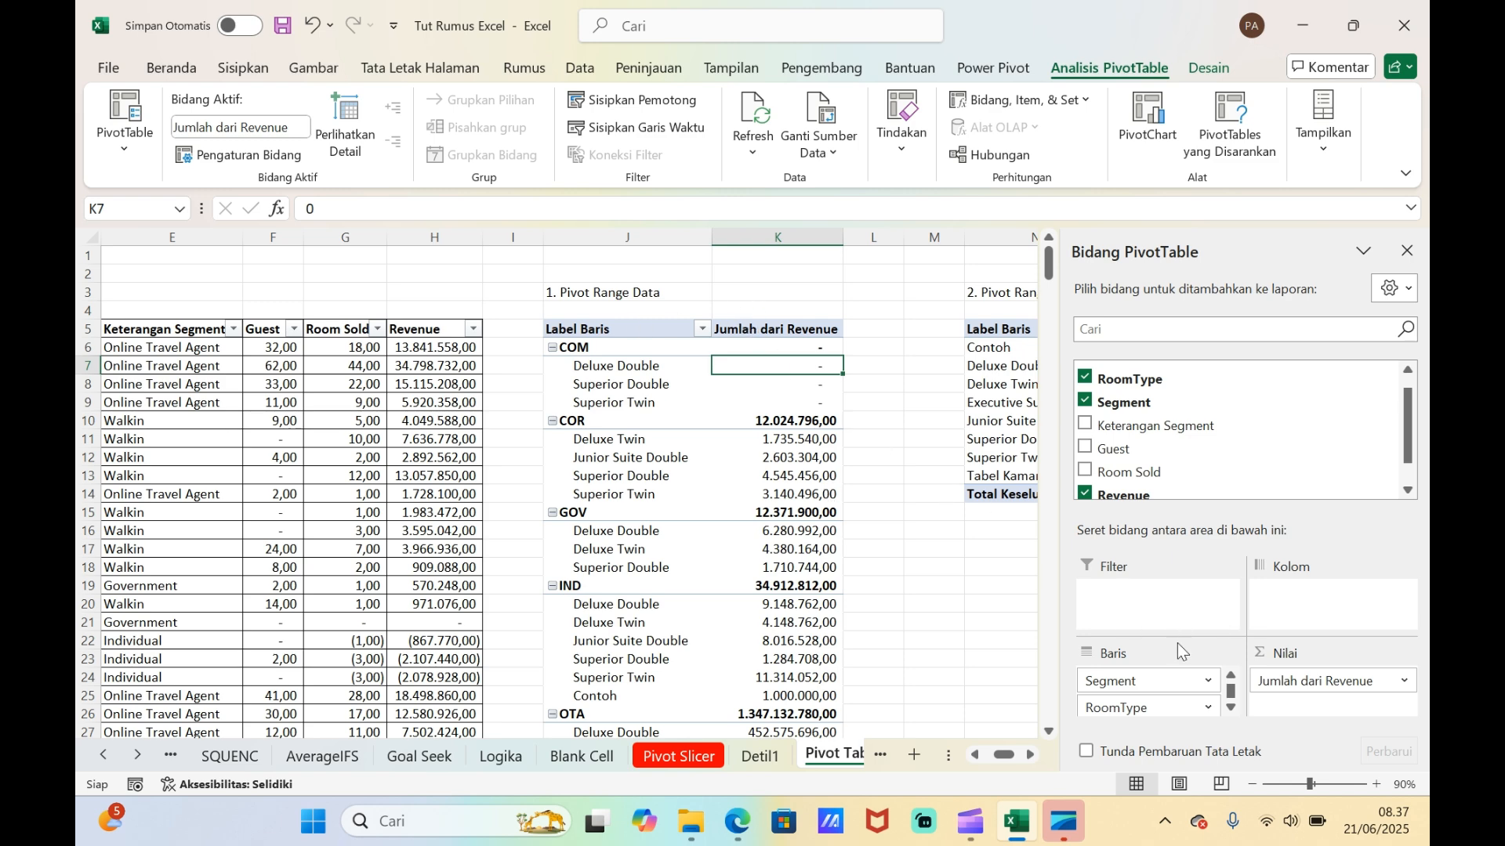
left_click_drag(1160, 684, 1303, 602)
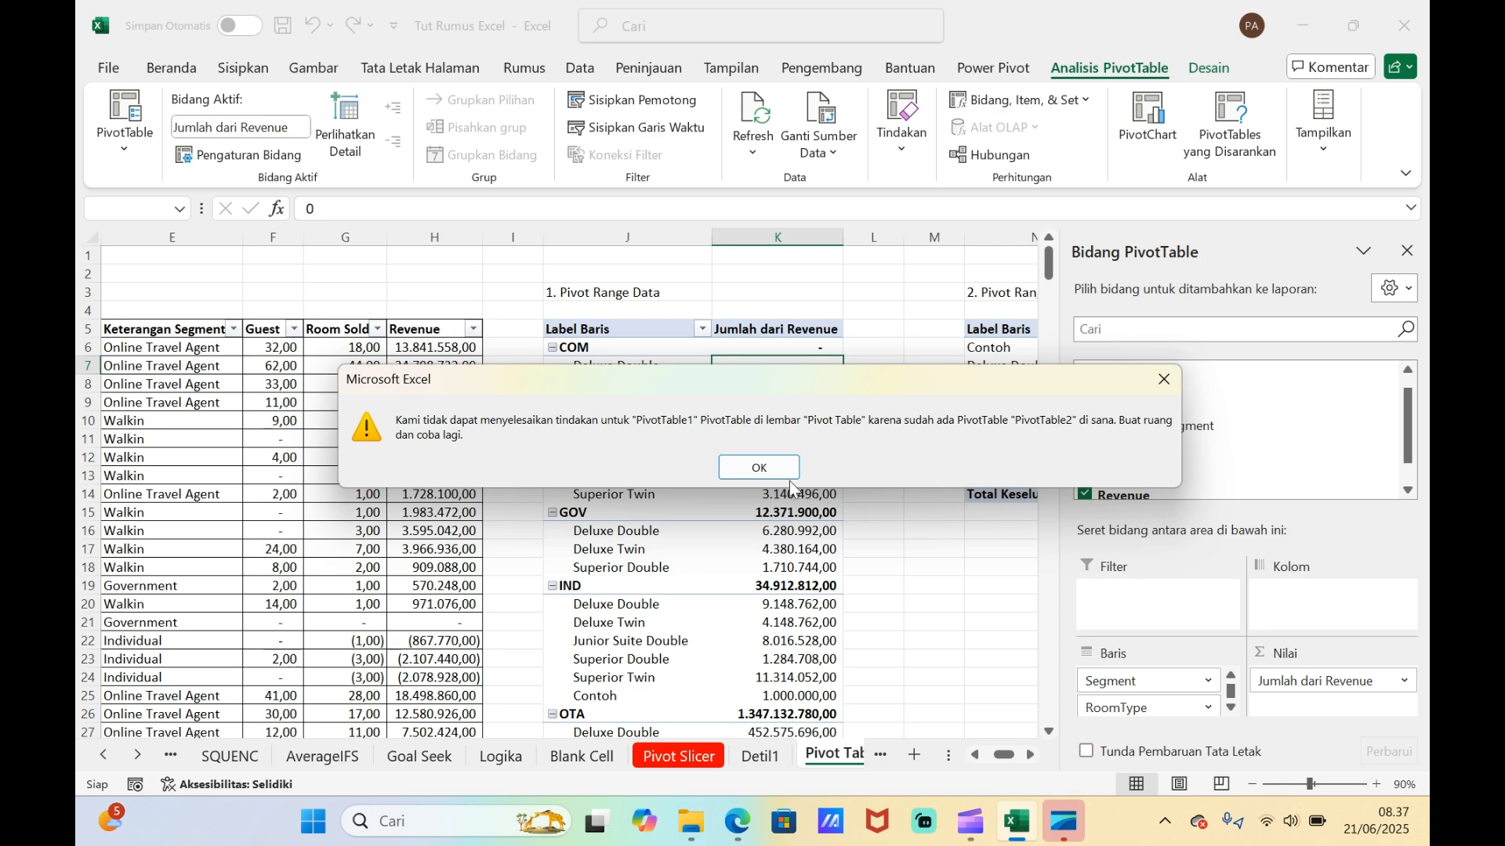
left_click(758, 468)
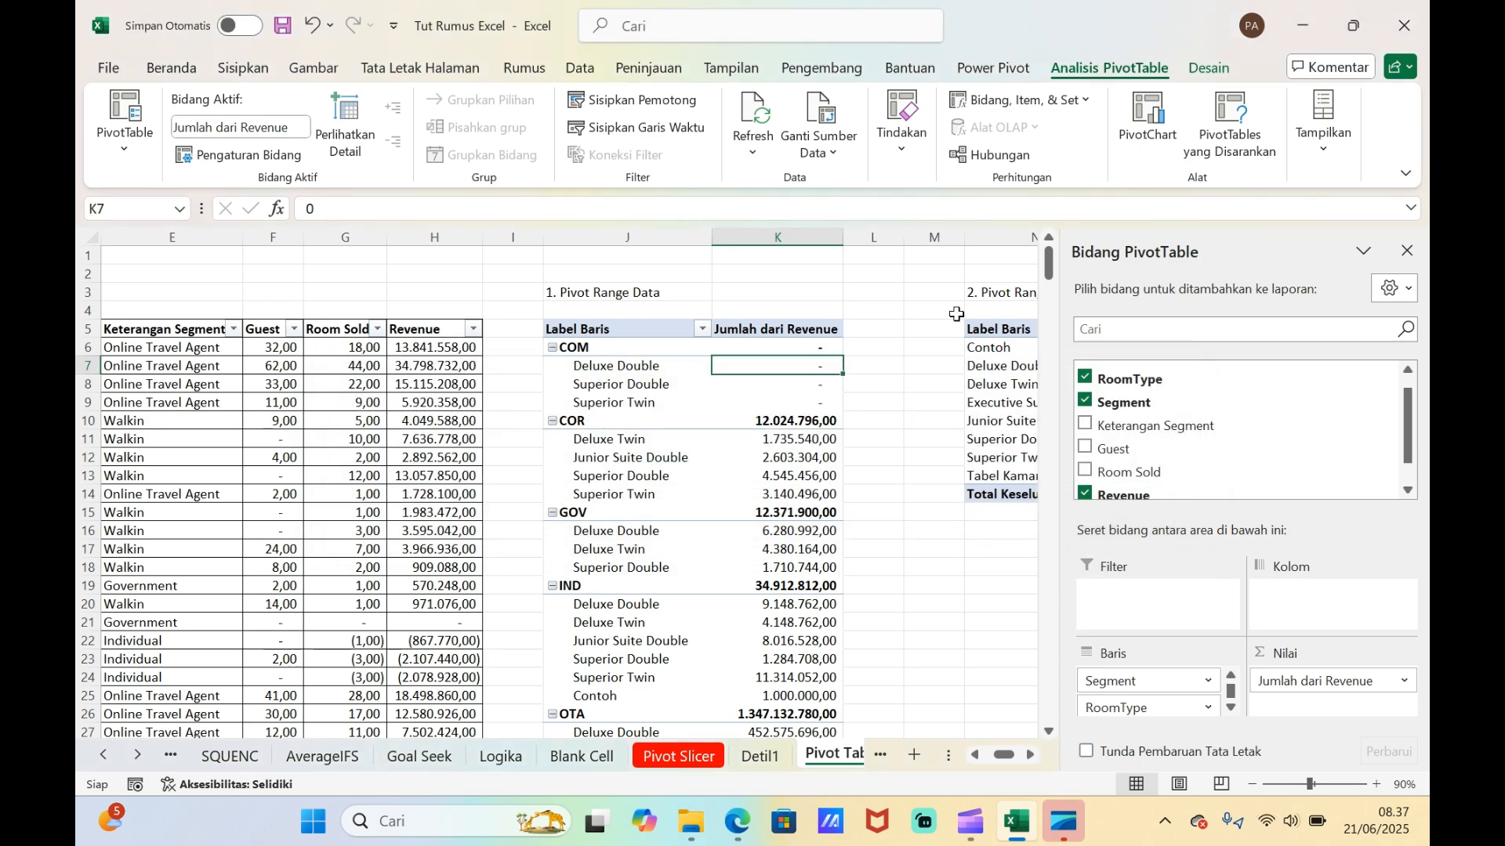
- Insert nine empty columns at column N, in front of the "2. Pivot Range Tabel" PivotTable
left_click(1032, 754)
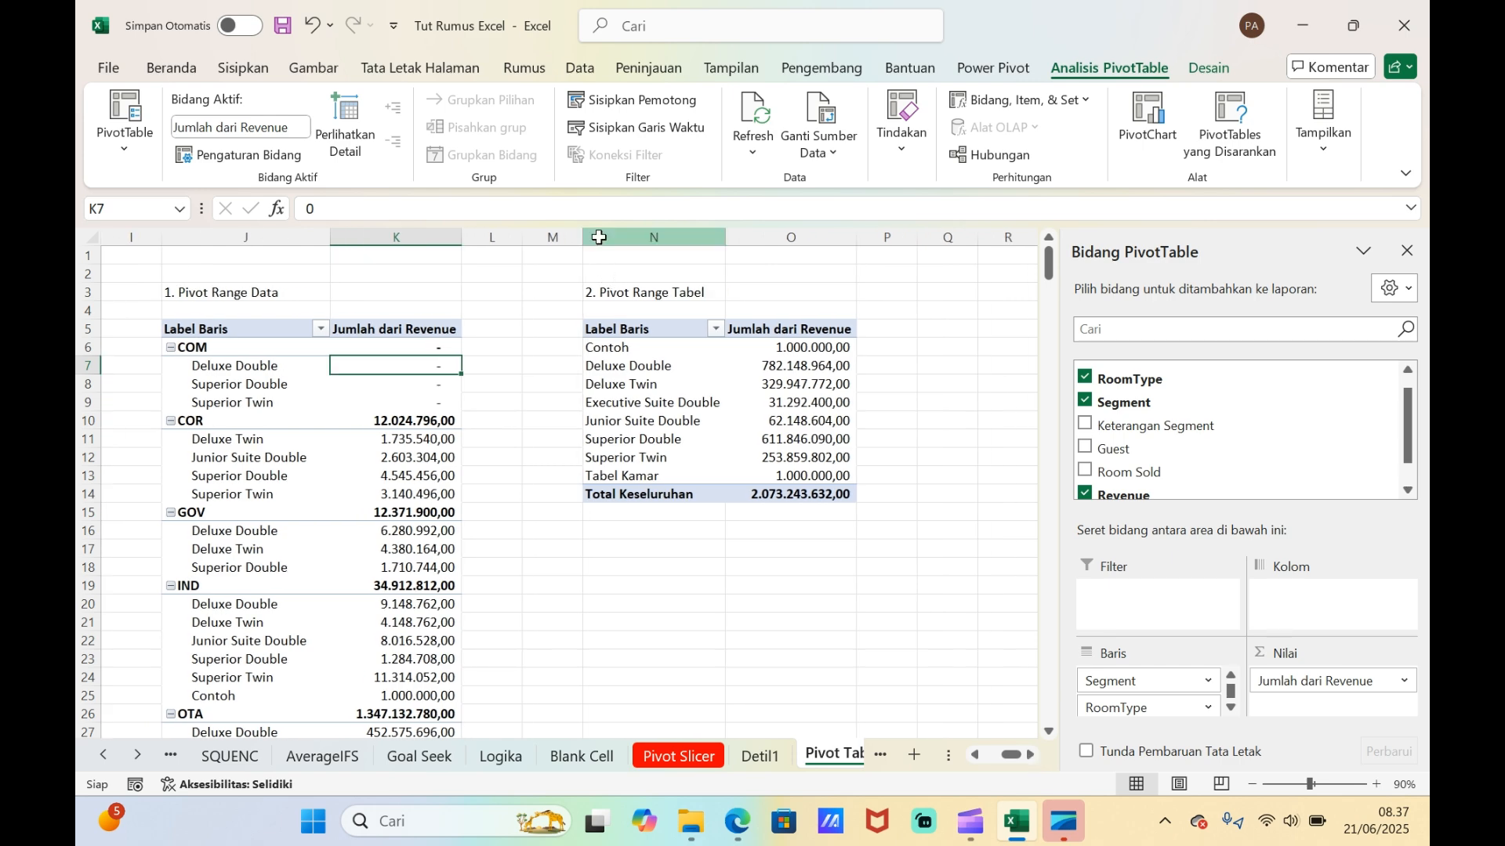
left_click(613, 236)
left_click(774, 237, "shift")
right_click(776, 245)
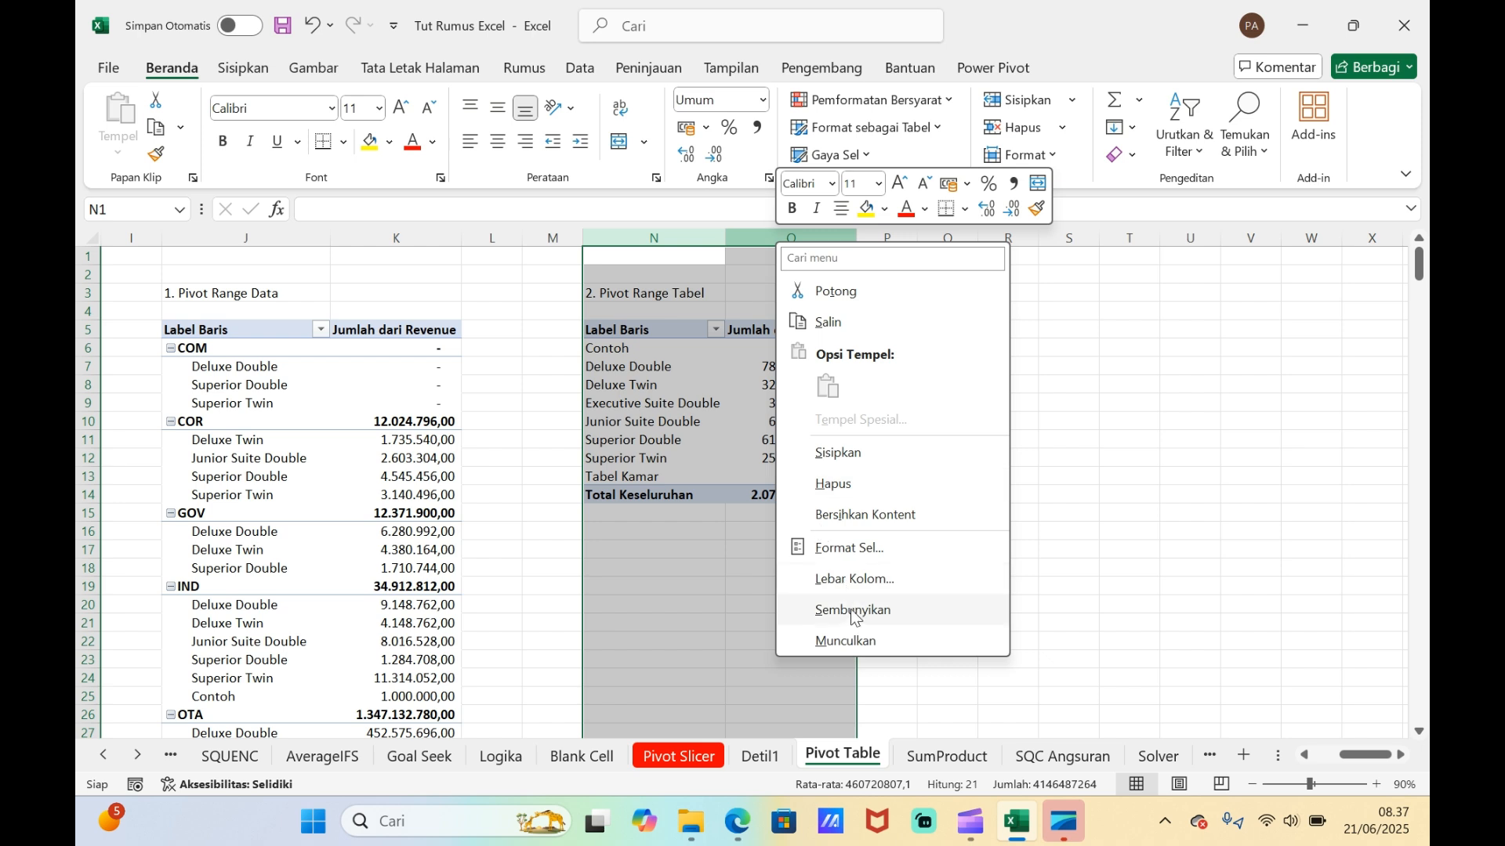
left_click(837, 455)
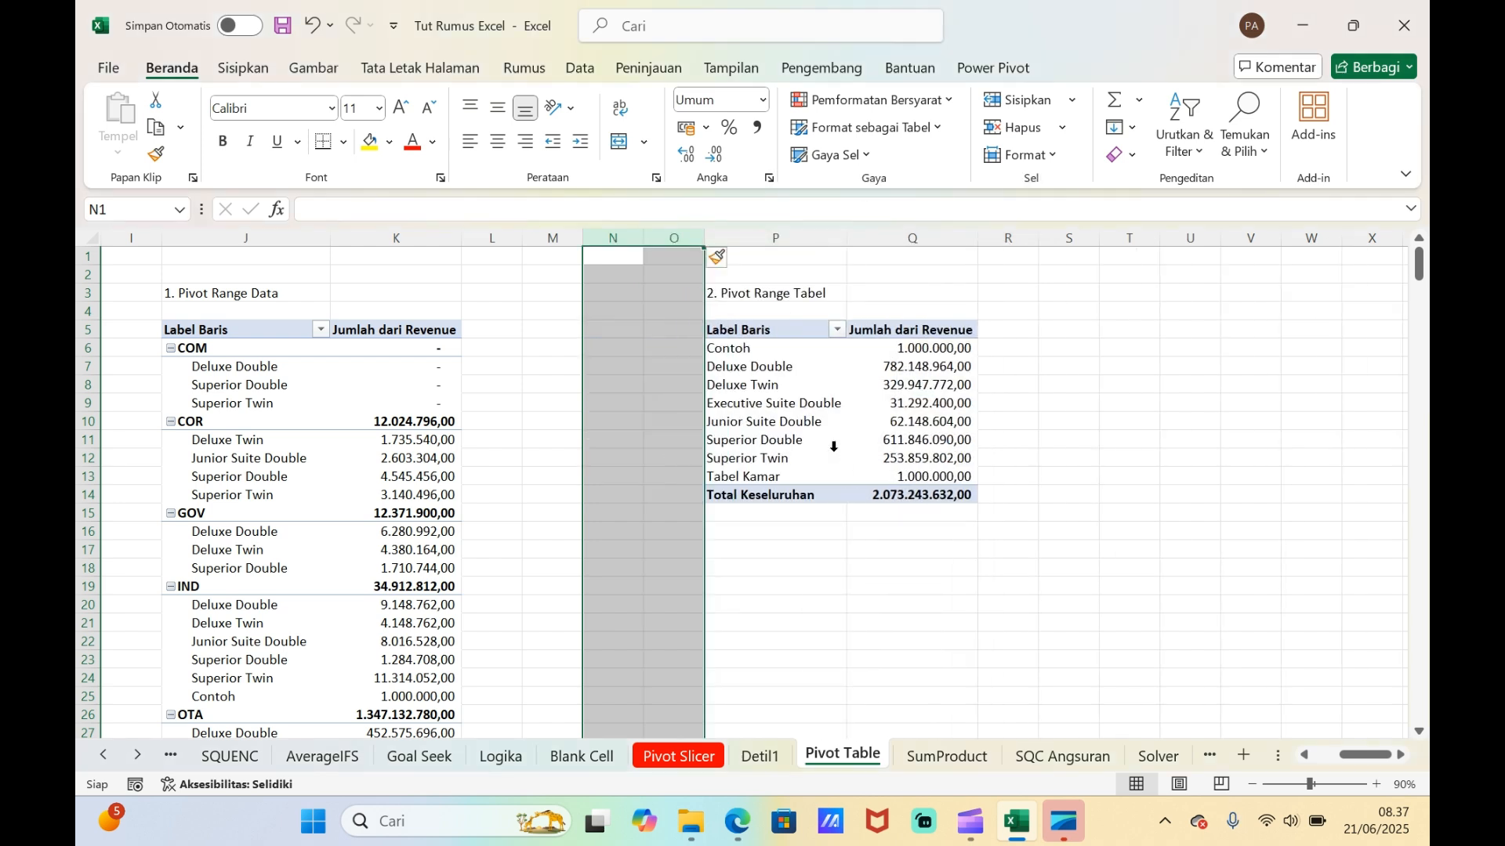
left_click(1144, 240, "shift")
right_click(1144, 240)
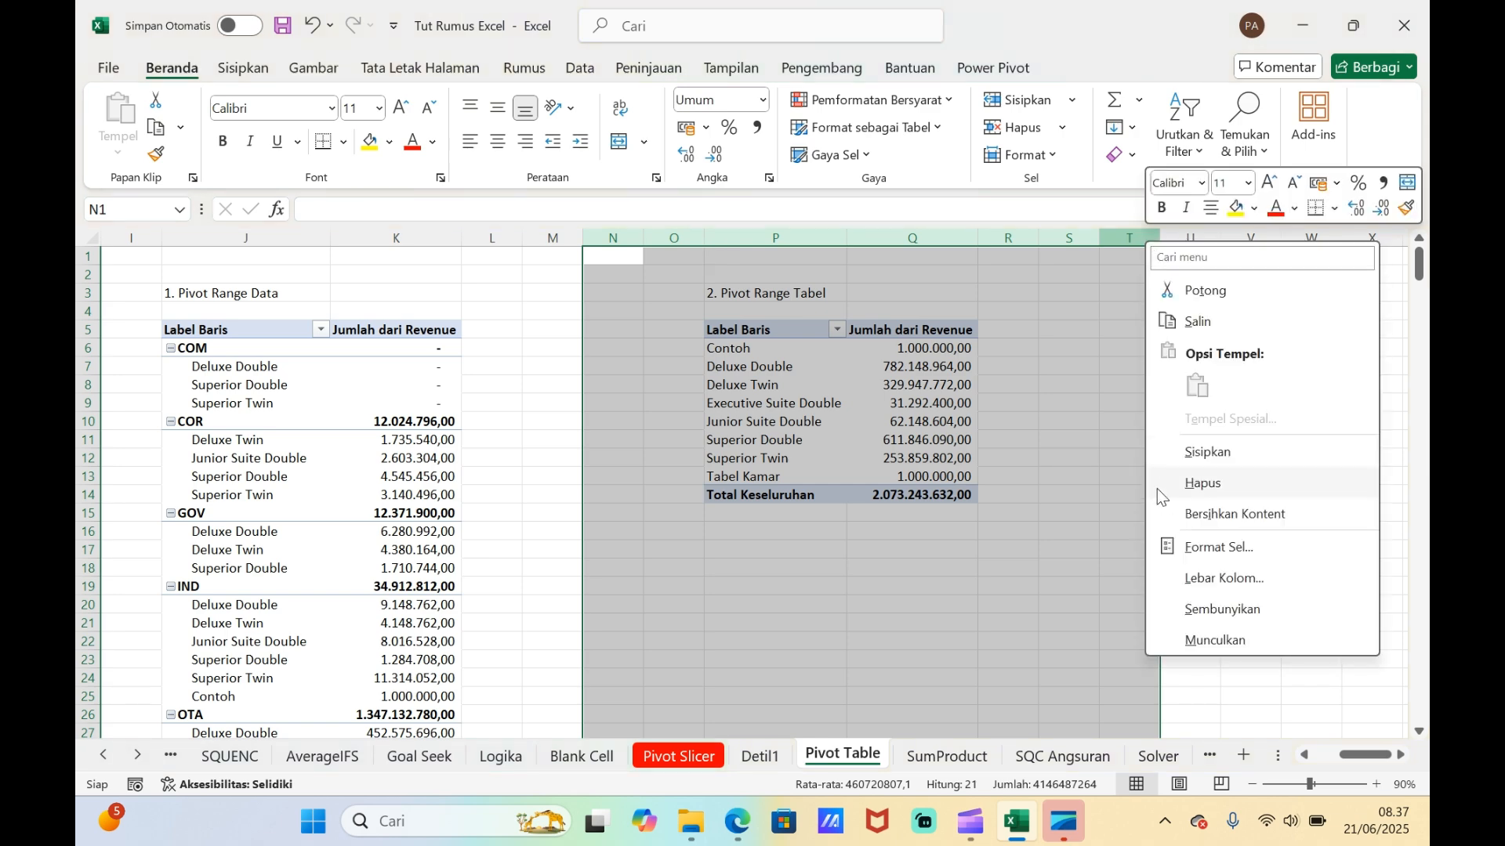
left_click(1206, 455)
- Move the Segment field of the range-based PivotTable from the rows to the columns
left_click(384, 441)
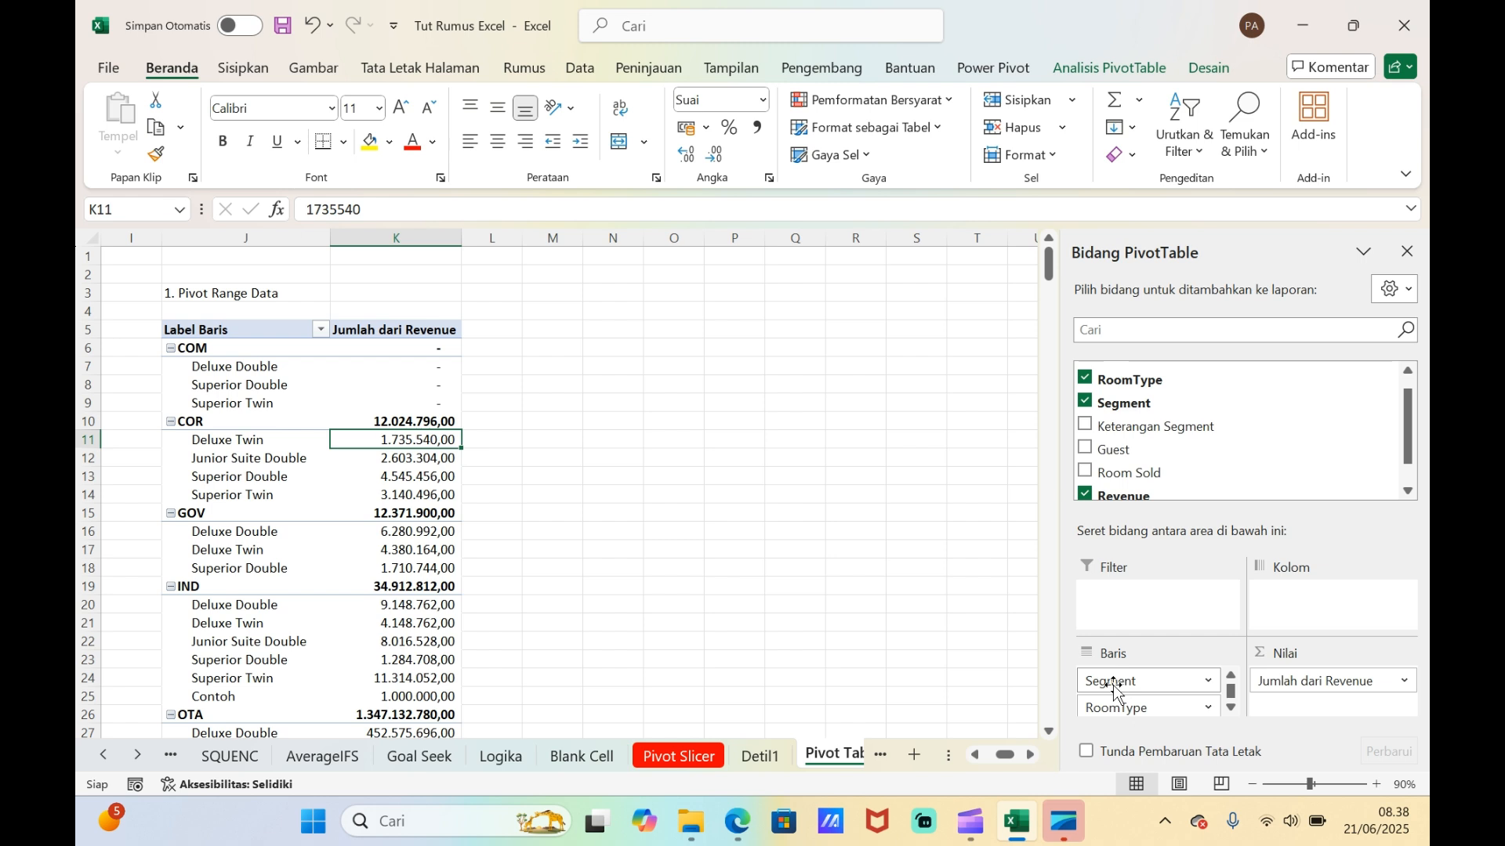
left_click_drag(1113, 685, 1306, 605)
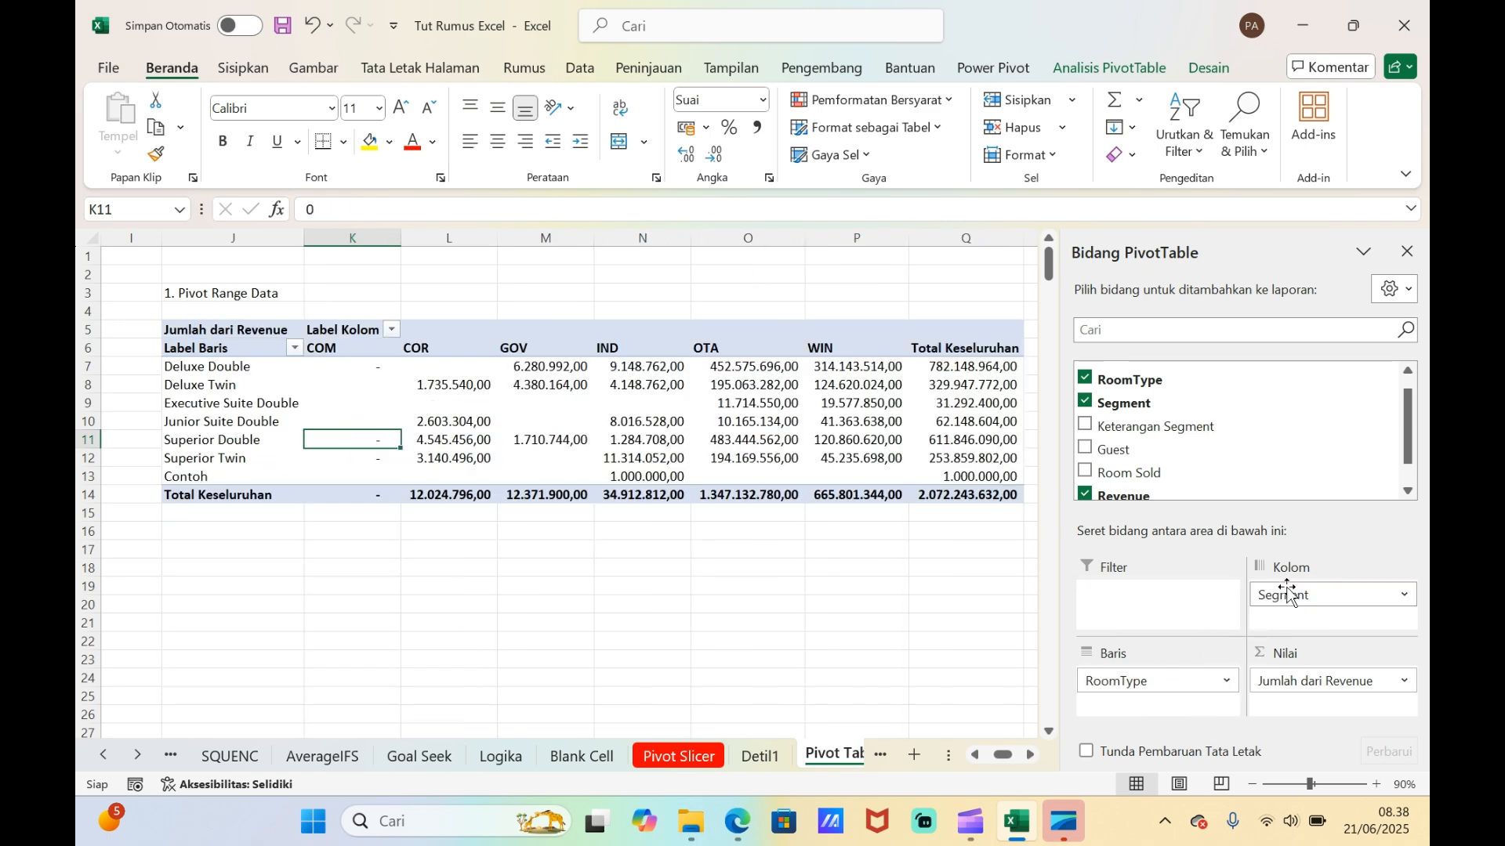
left_click(572, 365)
left_click(576, 568)
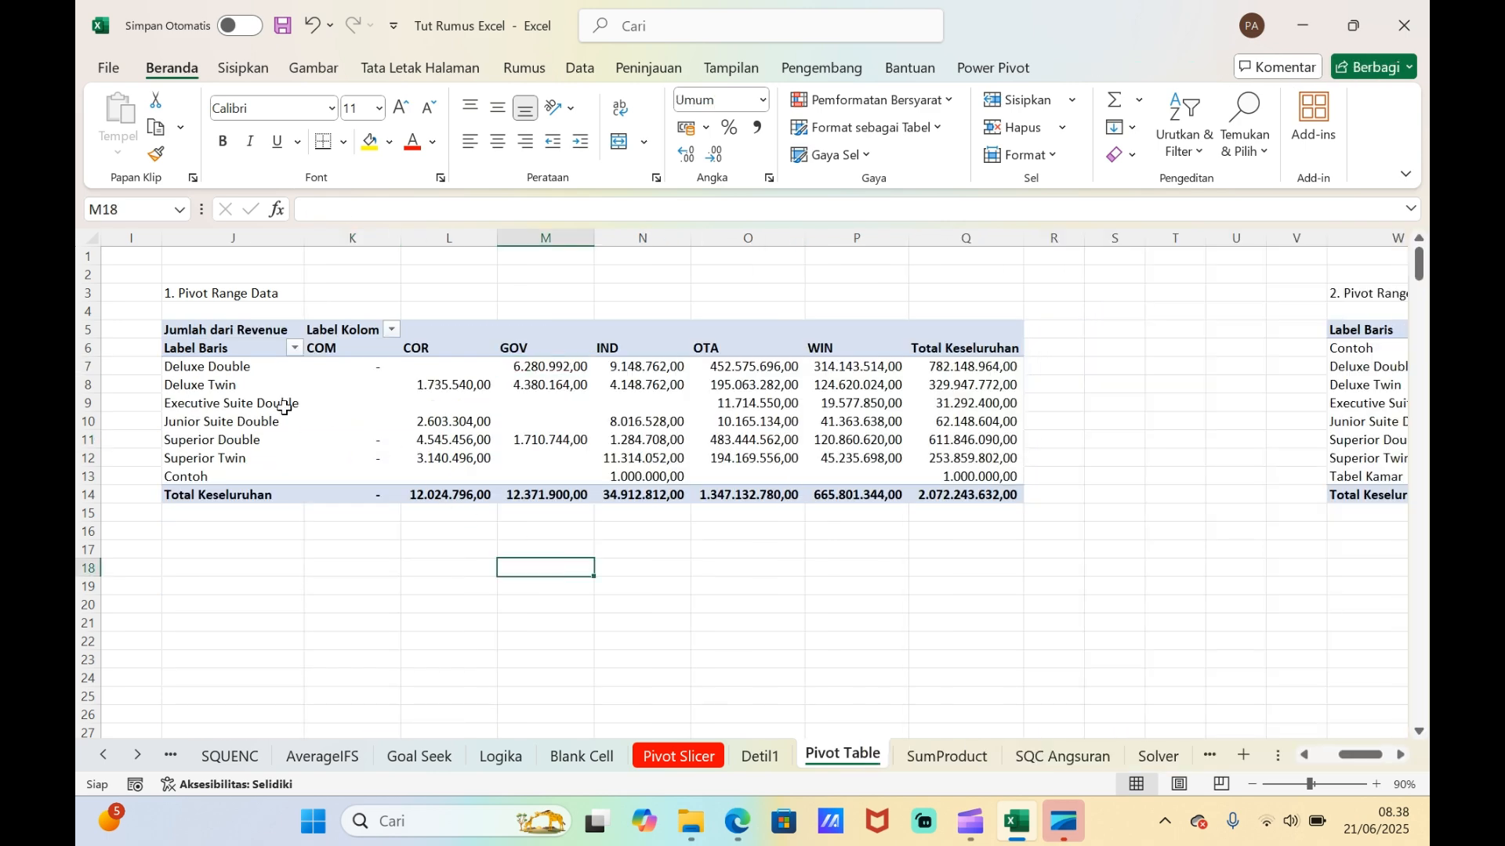
- Move the Segment field from the columns to the report filter of the range-based PivotTable, accepting the overwrite of existing sheet data
left_click(258, 404)
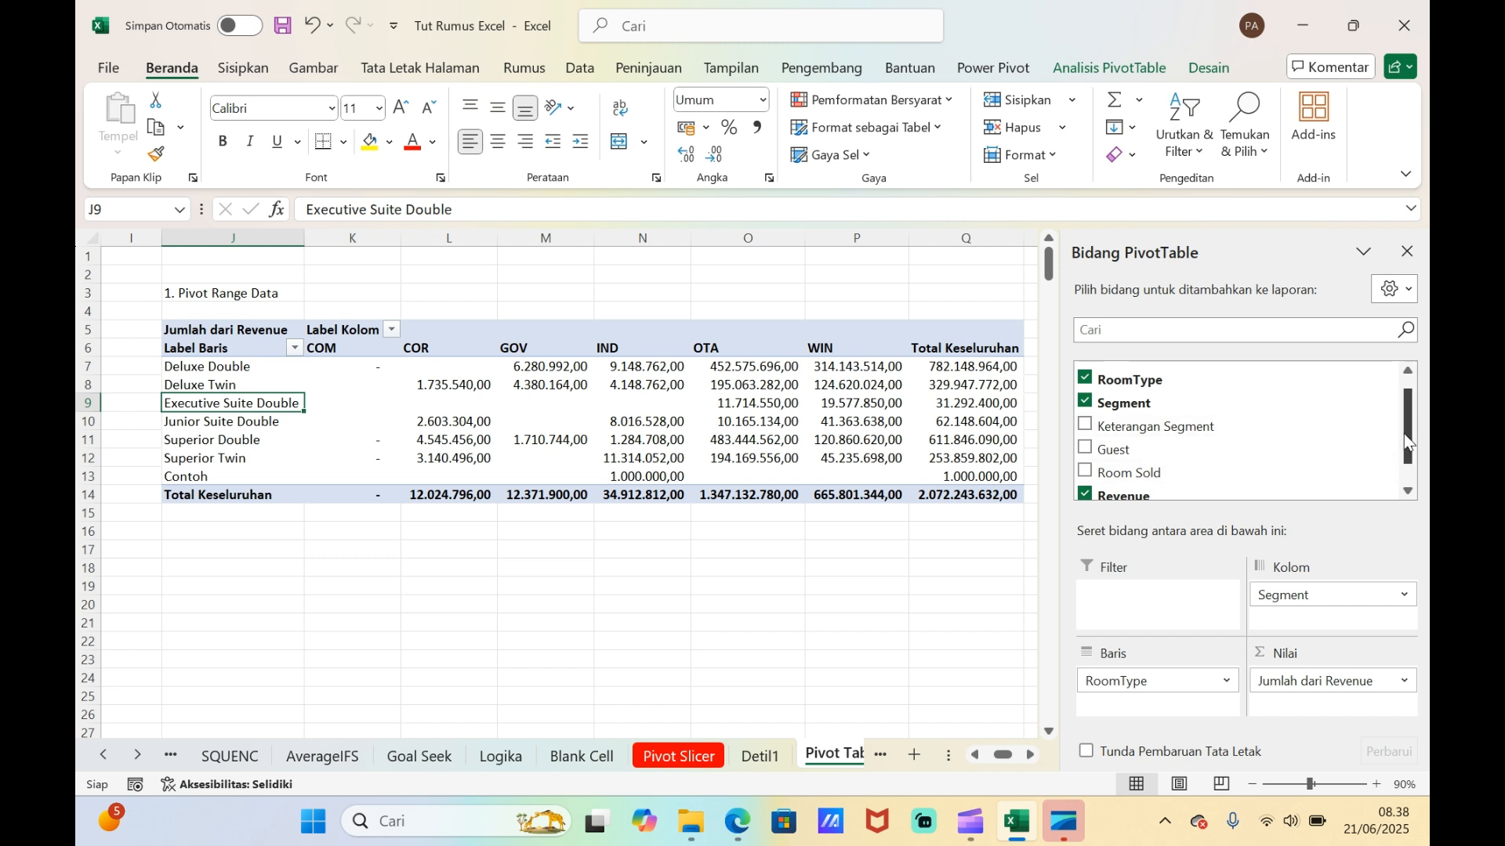
mouse_move(1408, 444)
left_mouse_down()
mouse_move(1408, 492)
mouse_move(1409, 423)
left_mouse_up()
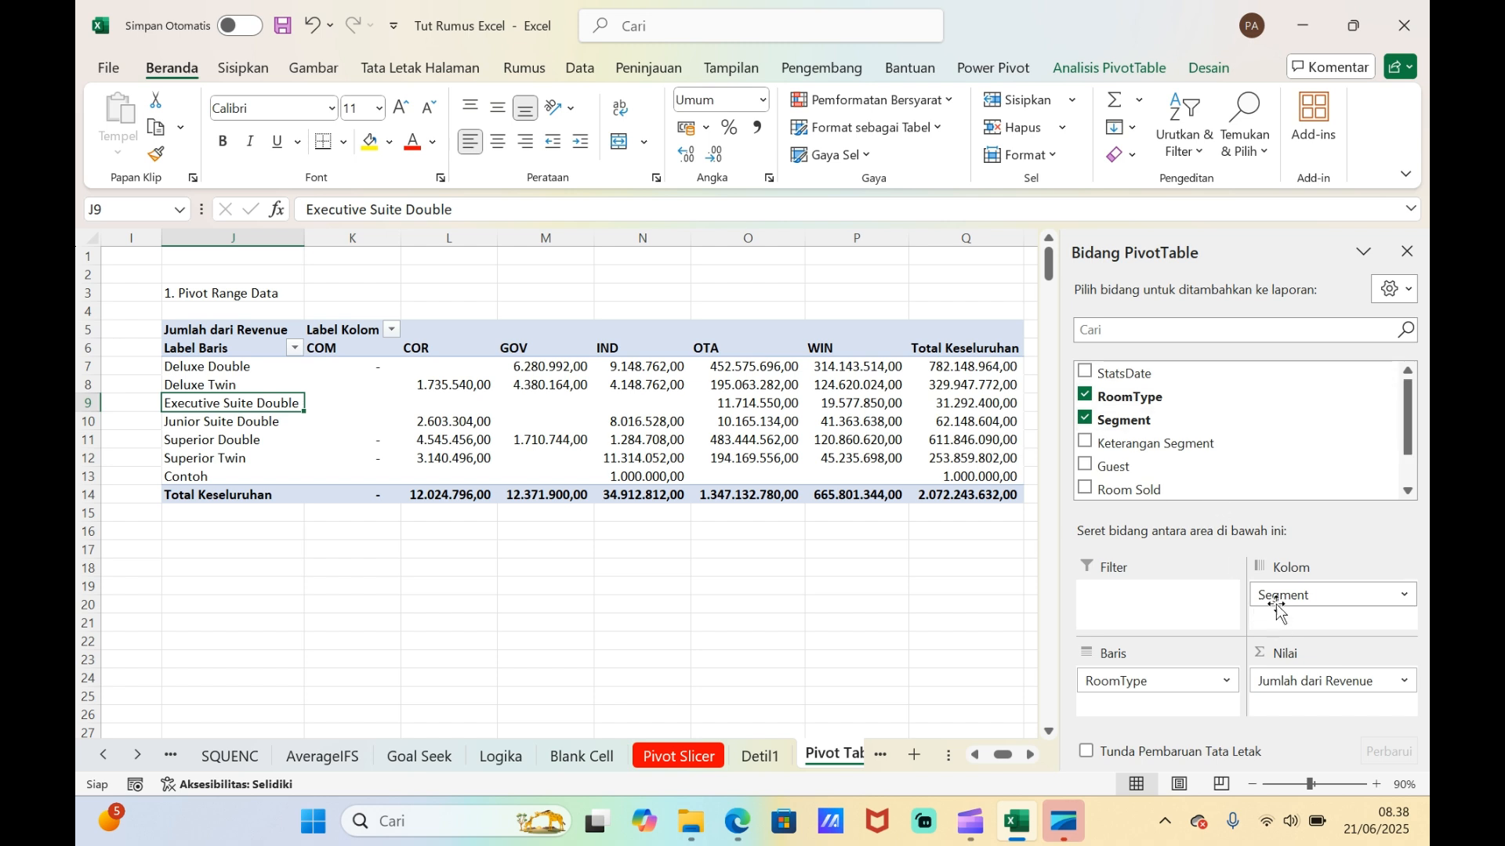
left_click_drag(1278, 607, 1191, 620)
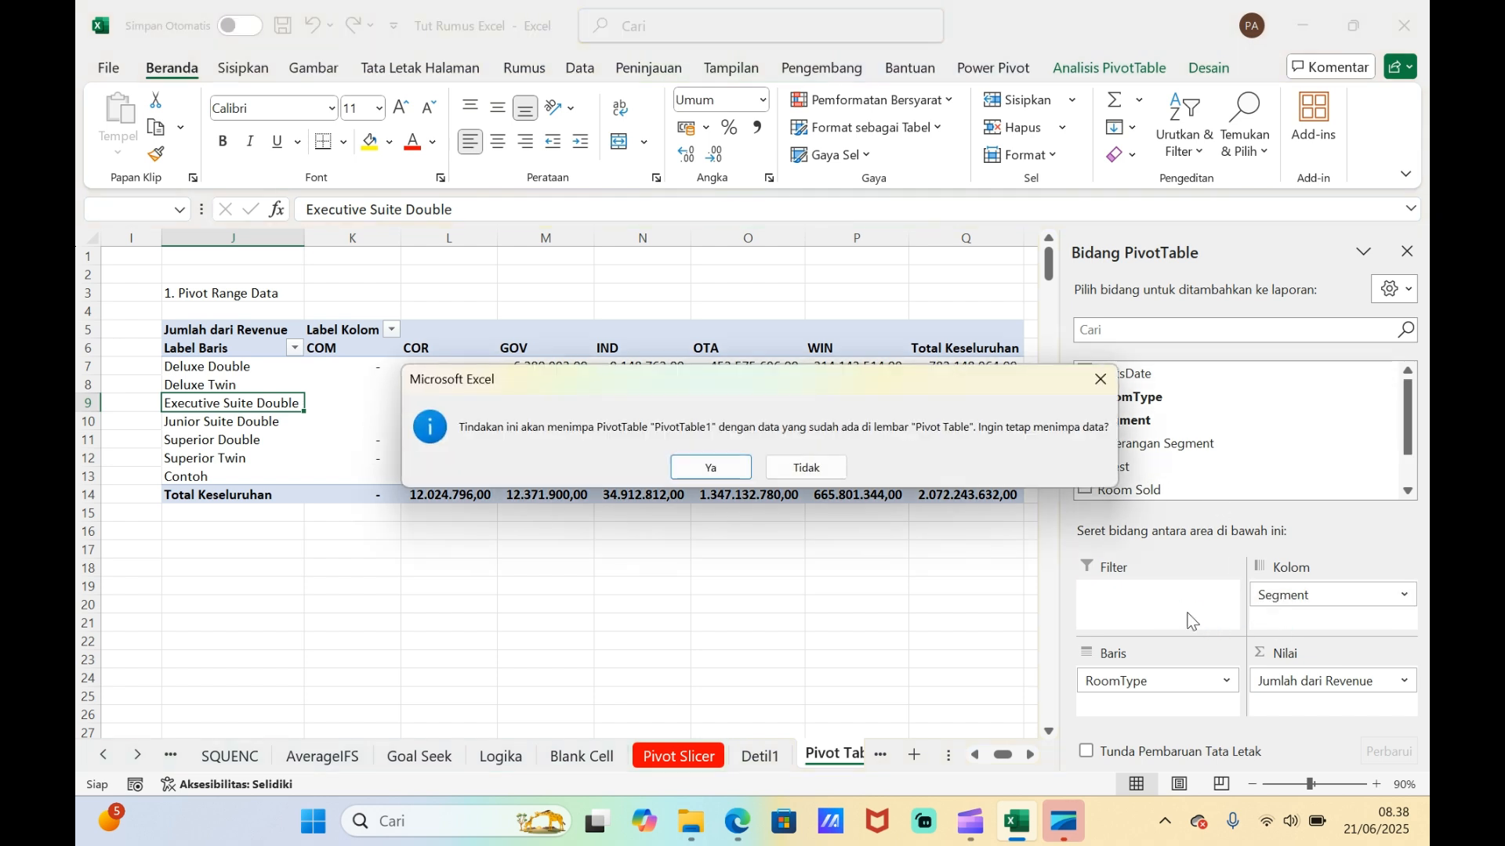
left_click(711, 467)
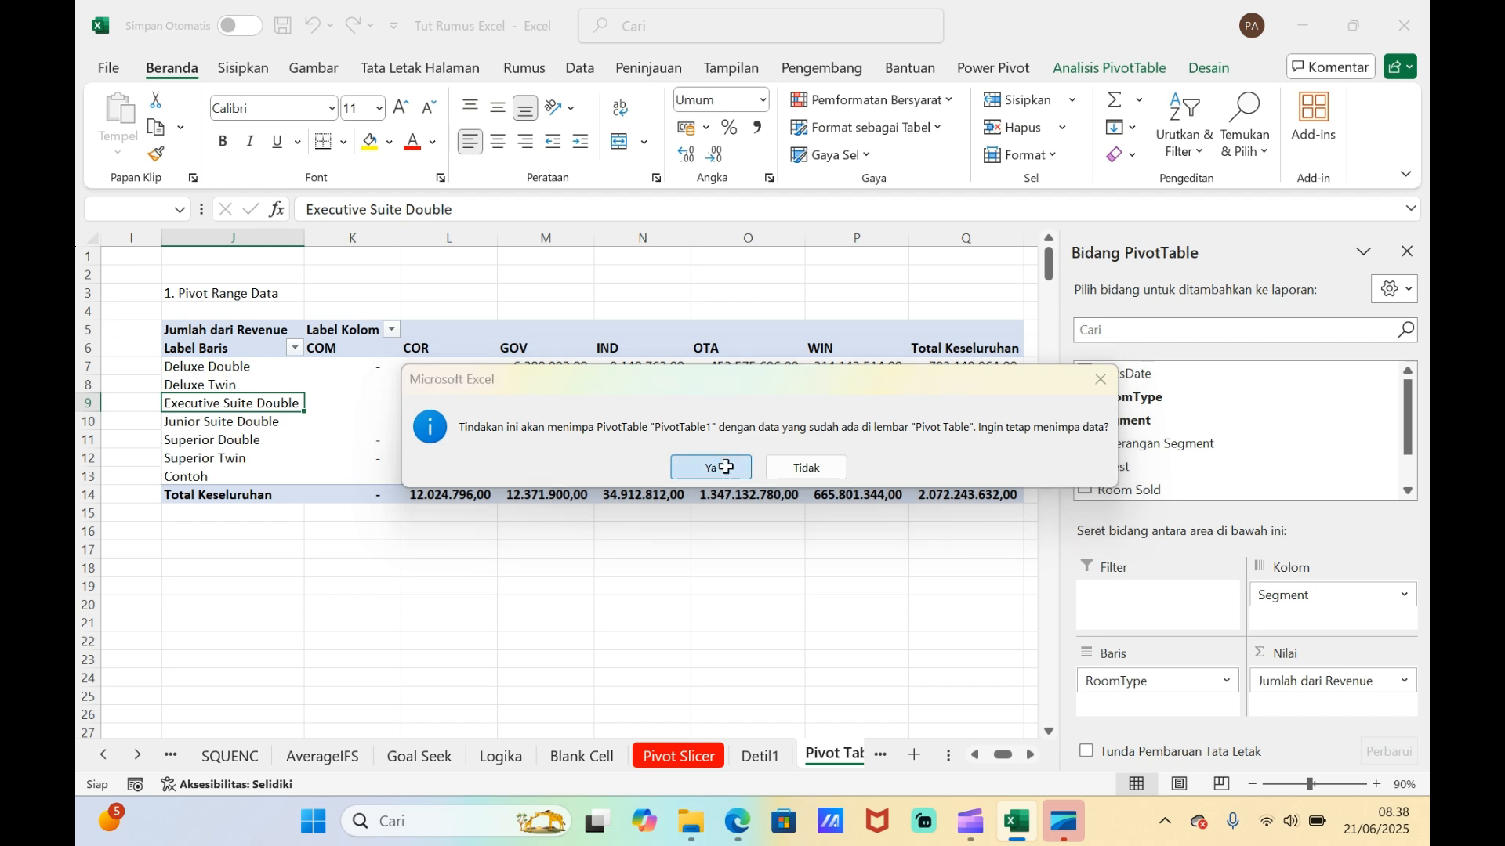
left_click(448, 363)
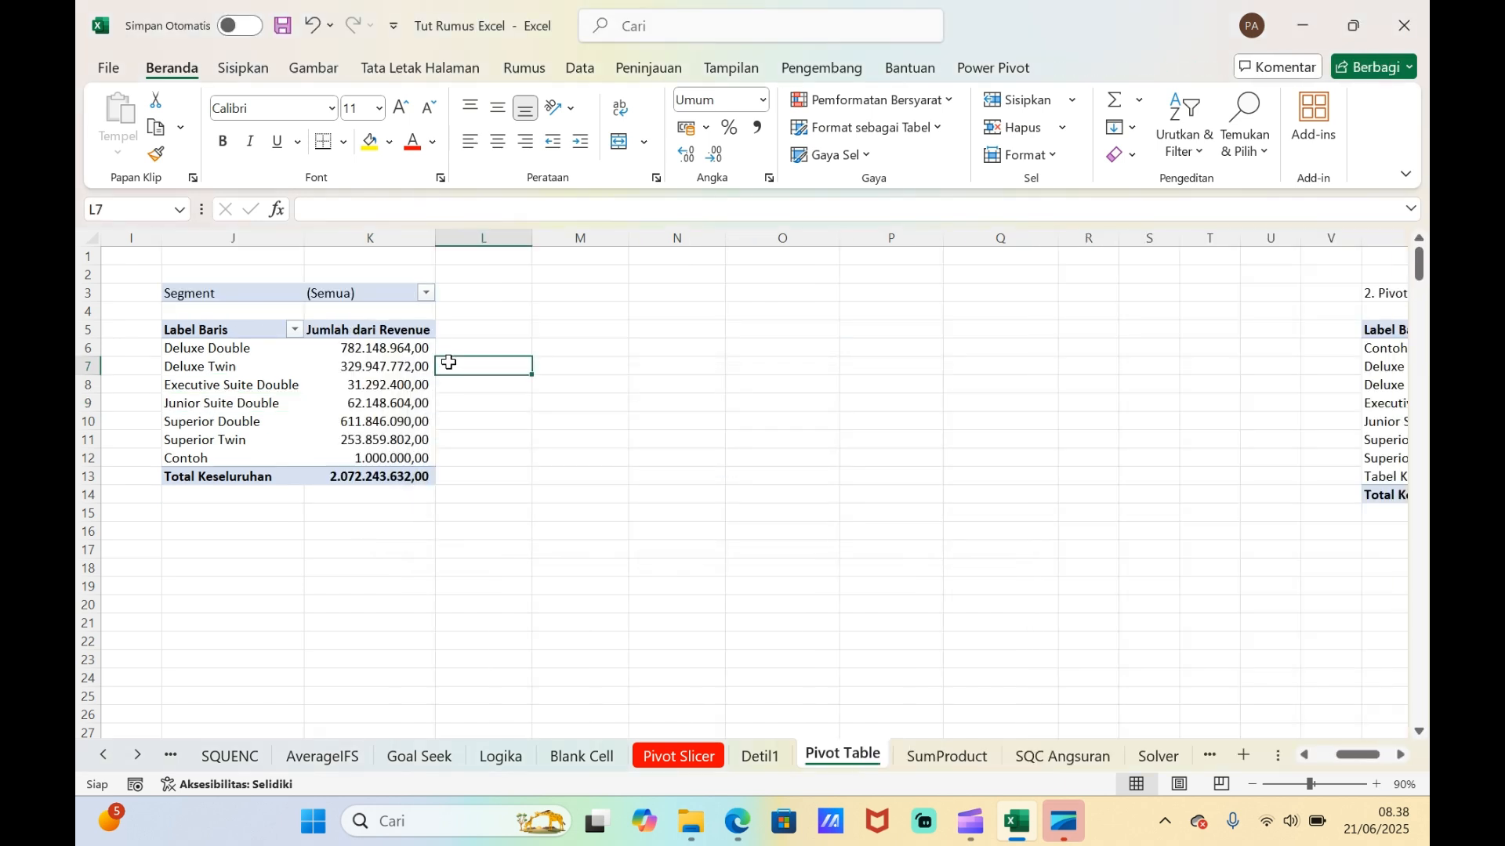
- Allow multiple items in the Segment report filter and filter the range-based PivotTable to IND only
left_click(427, 293)
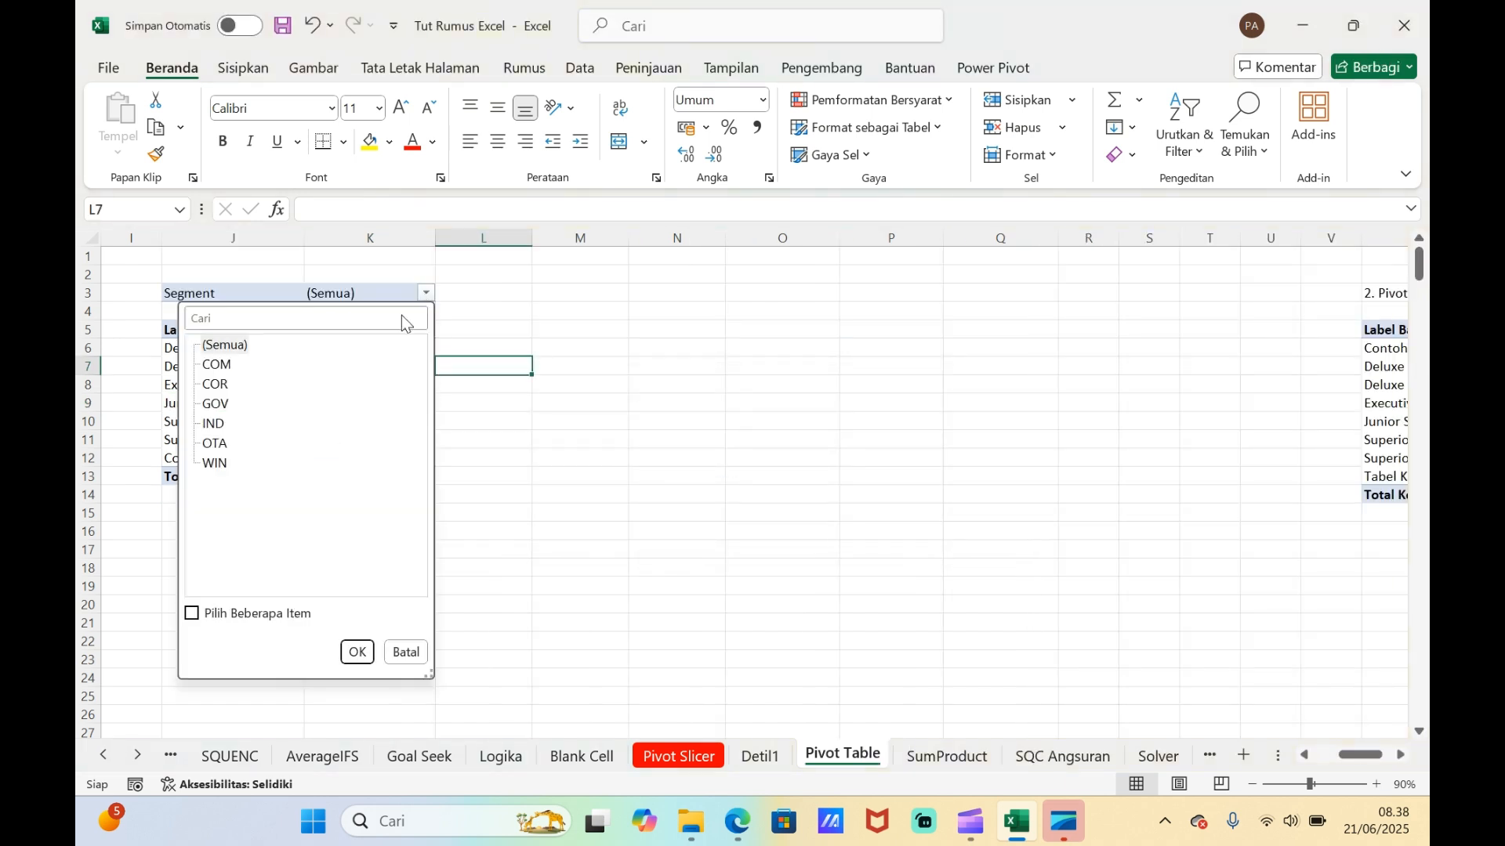
left_click(196, 616)
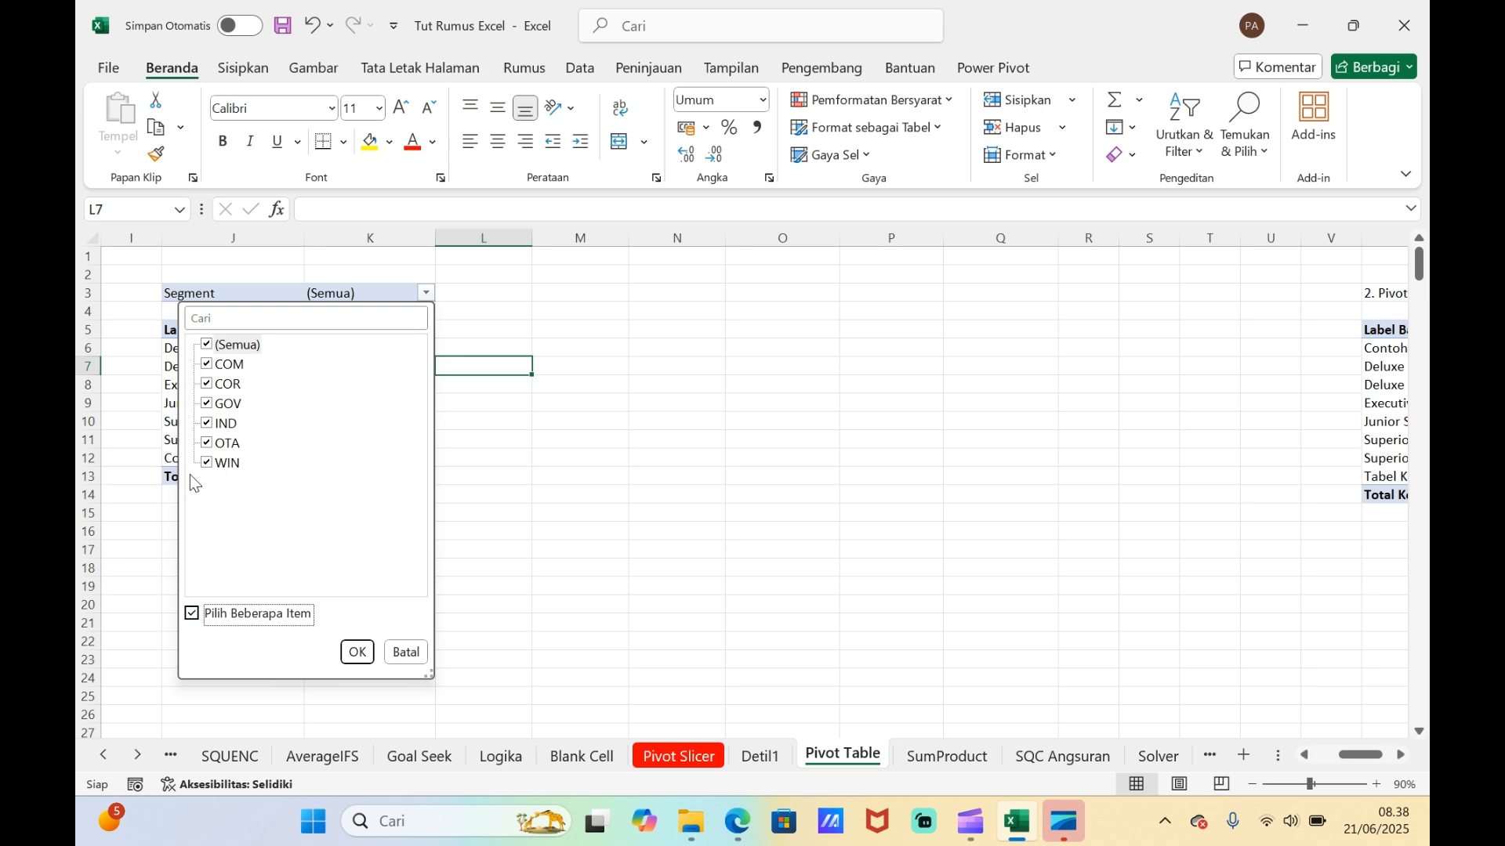
left_click(206, 348)
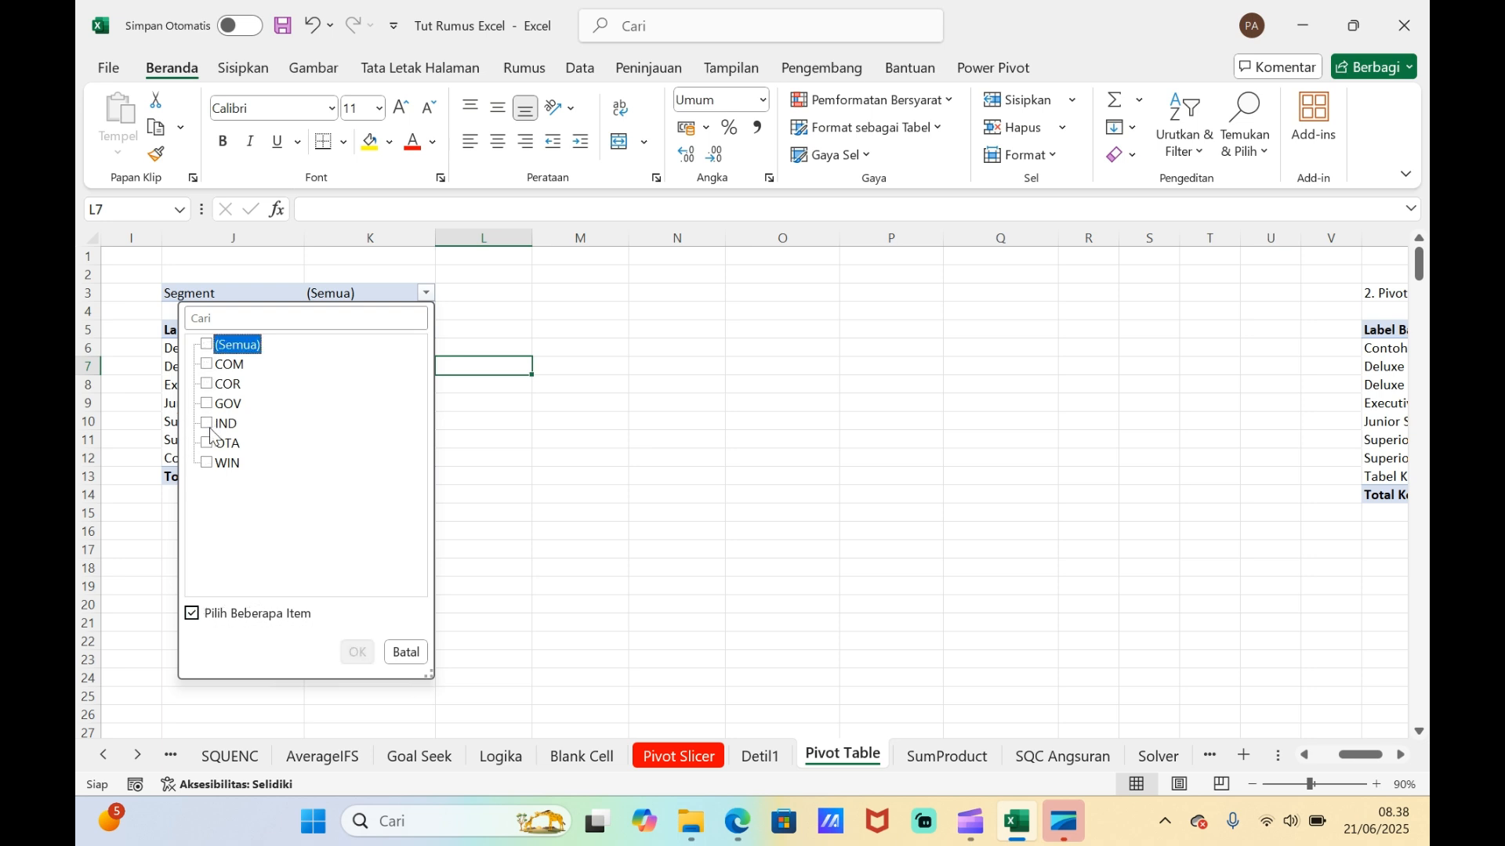
left_click(208, 424)
left_click(358, 652)
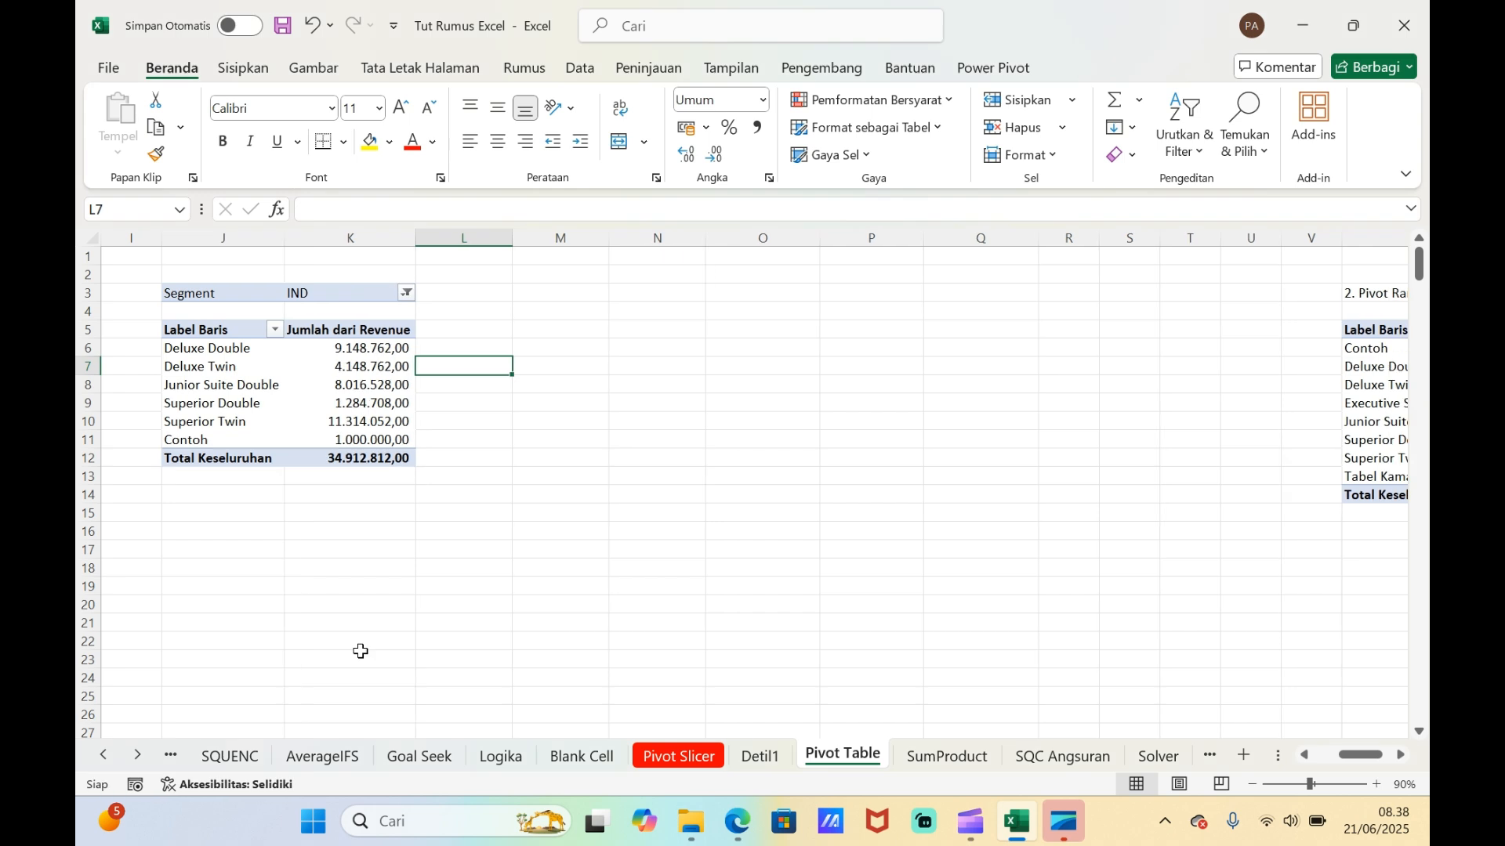
- Change the Segment report filter of the range-based PivotTable to OTA only
left_click(407, 293)
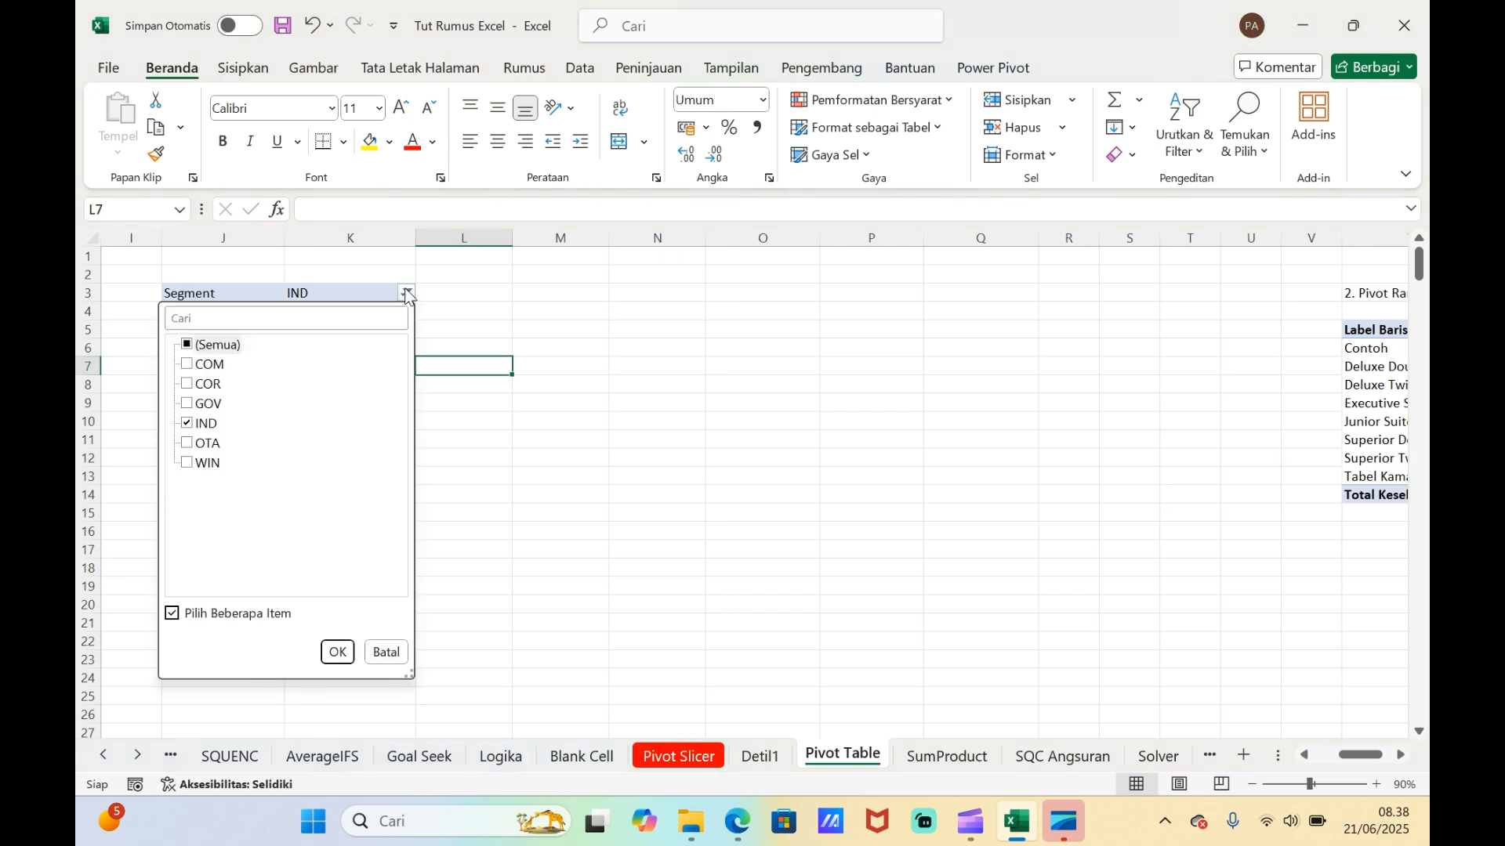
left_click(188, 424)
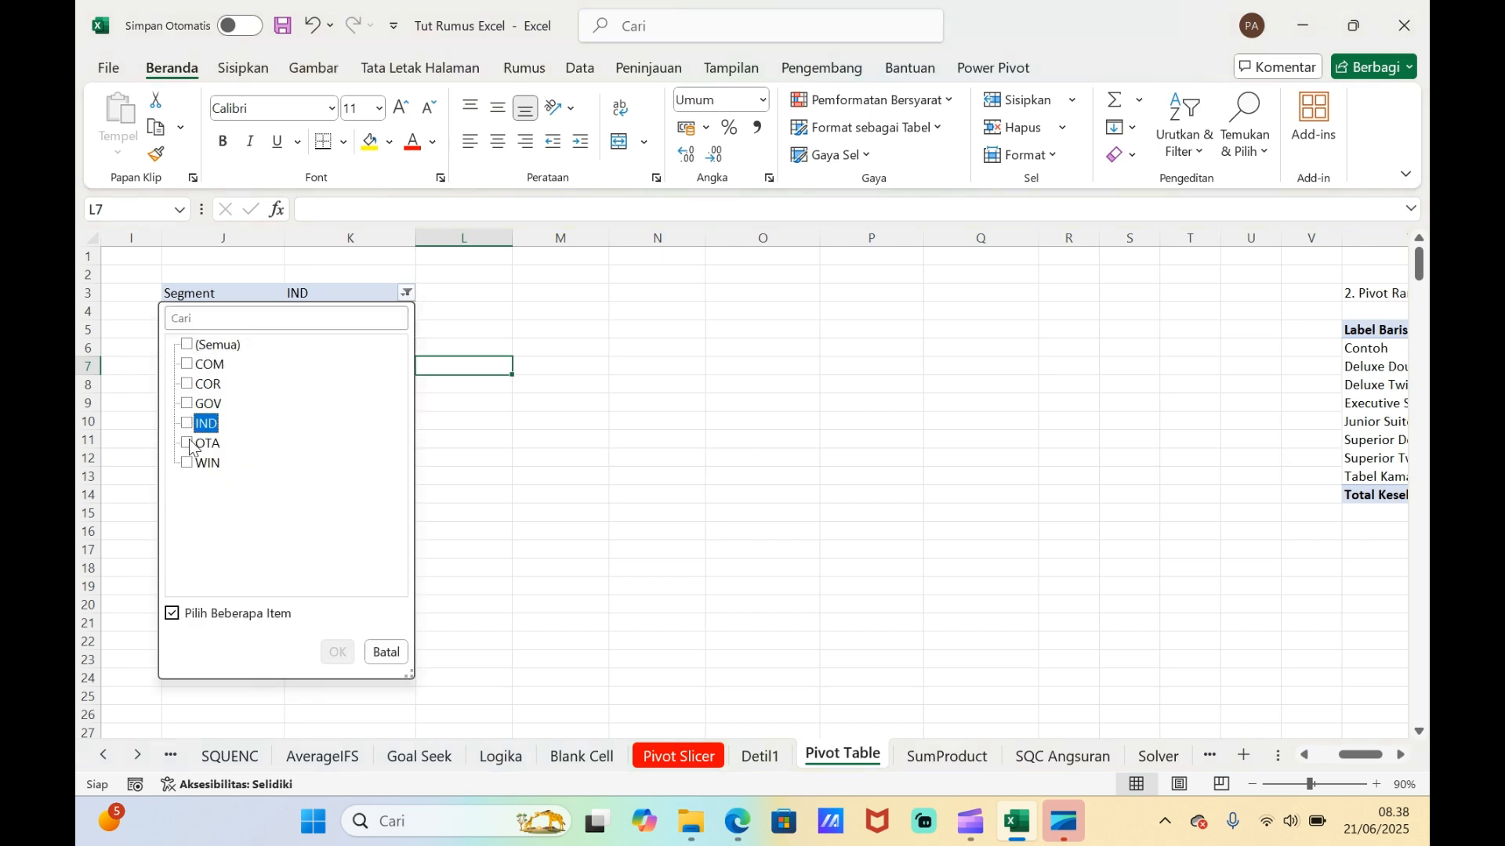
left_click(190, 444)
left_click(337, 652)
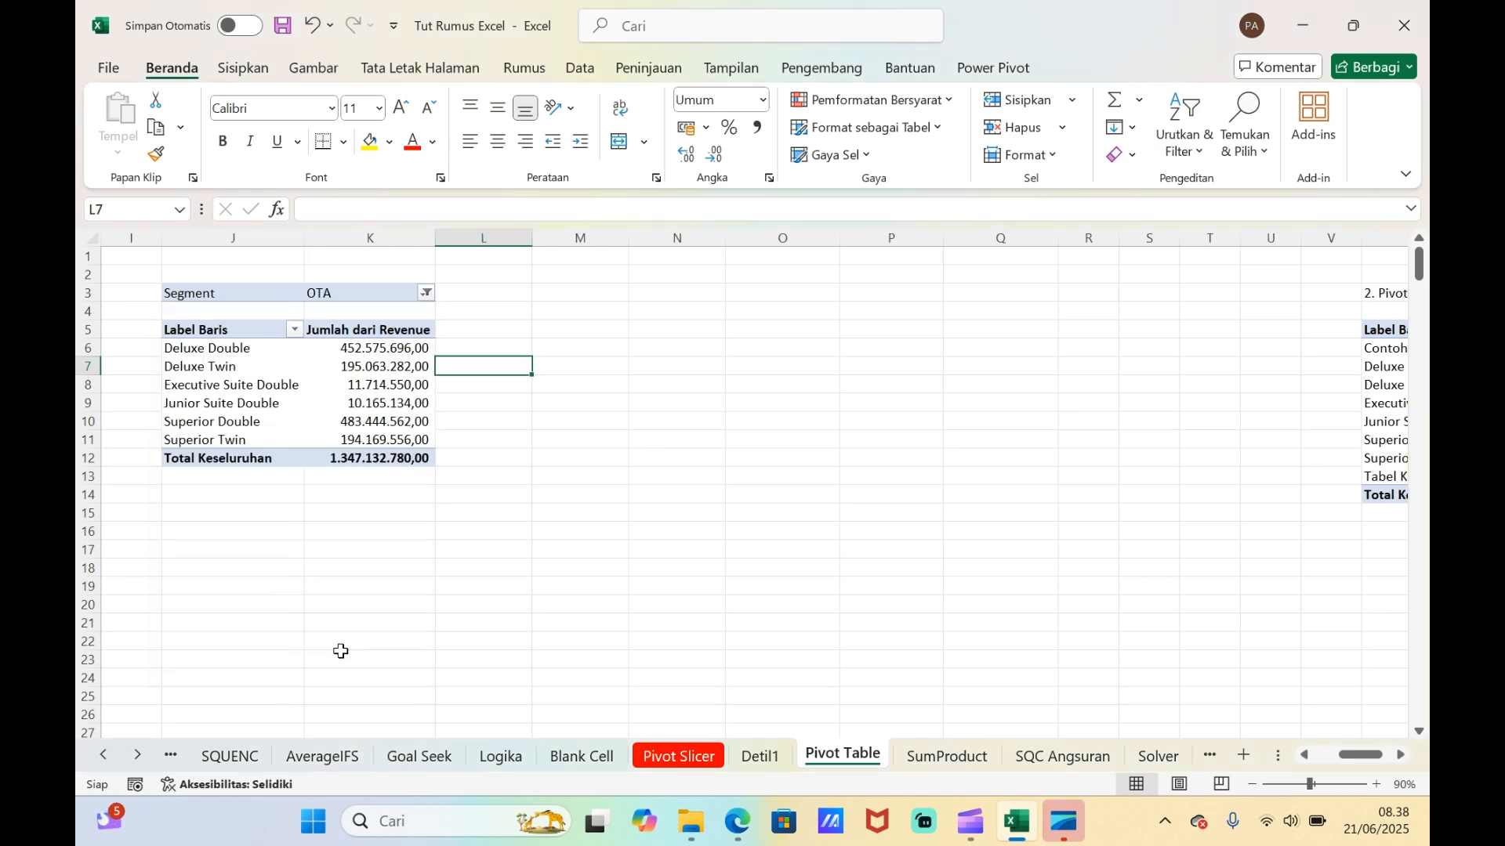
left_click(490, 506)
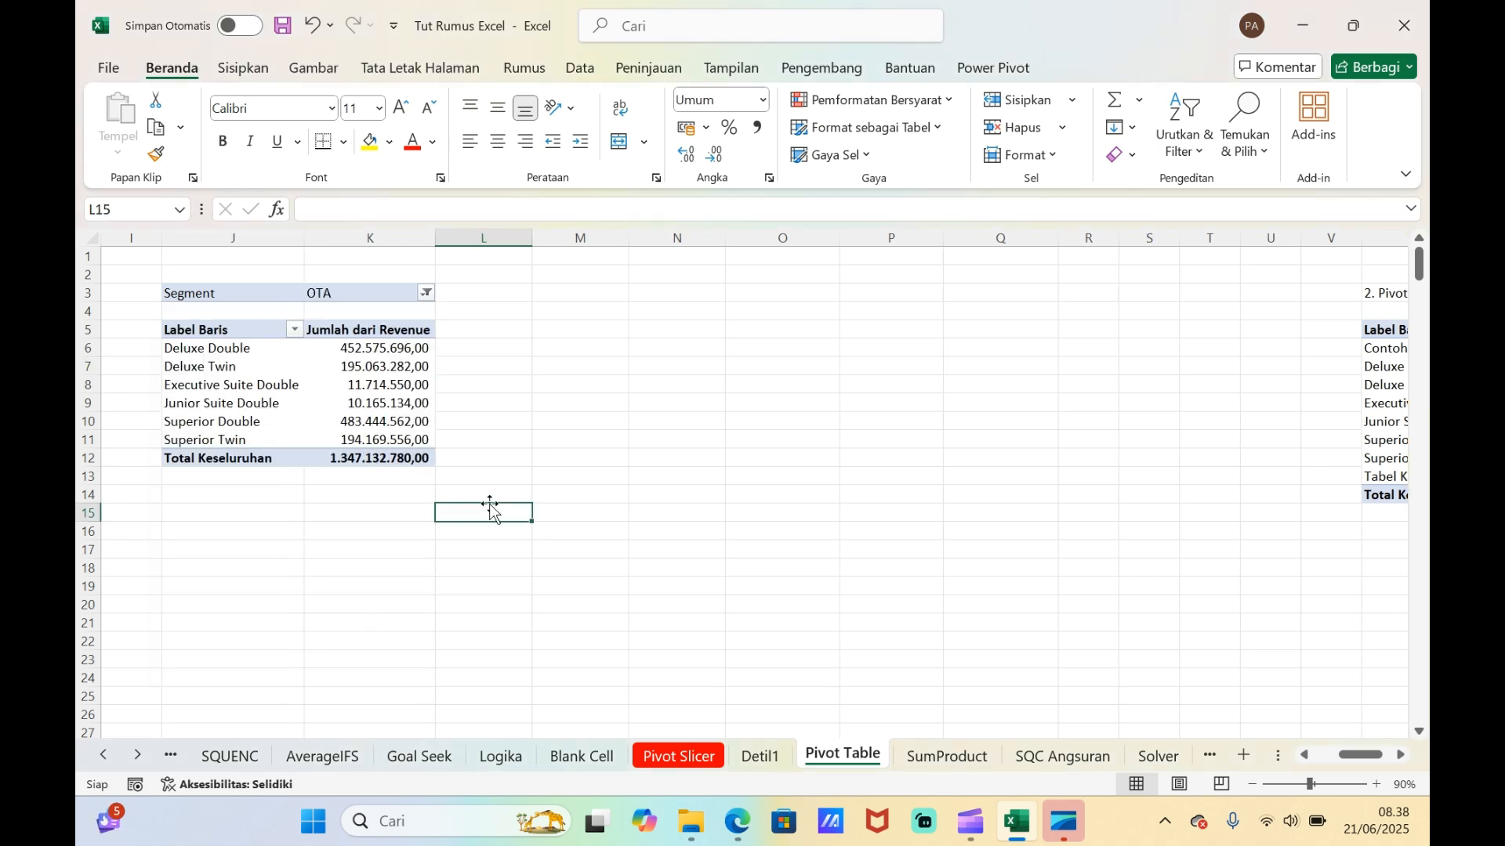
left_click(367, 439)
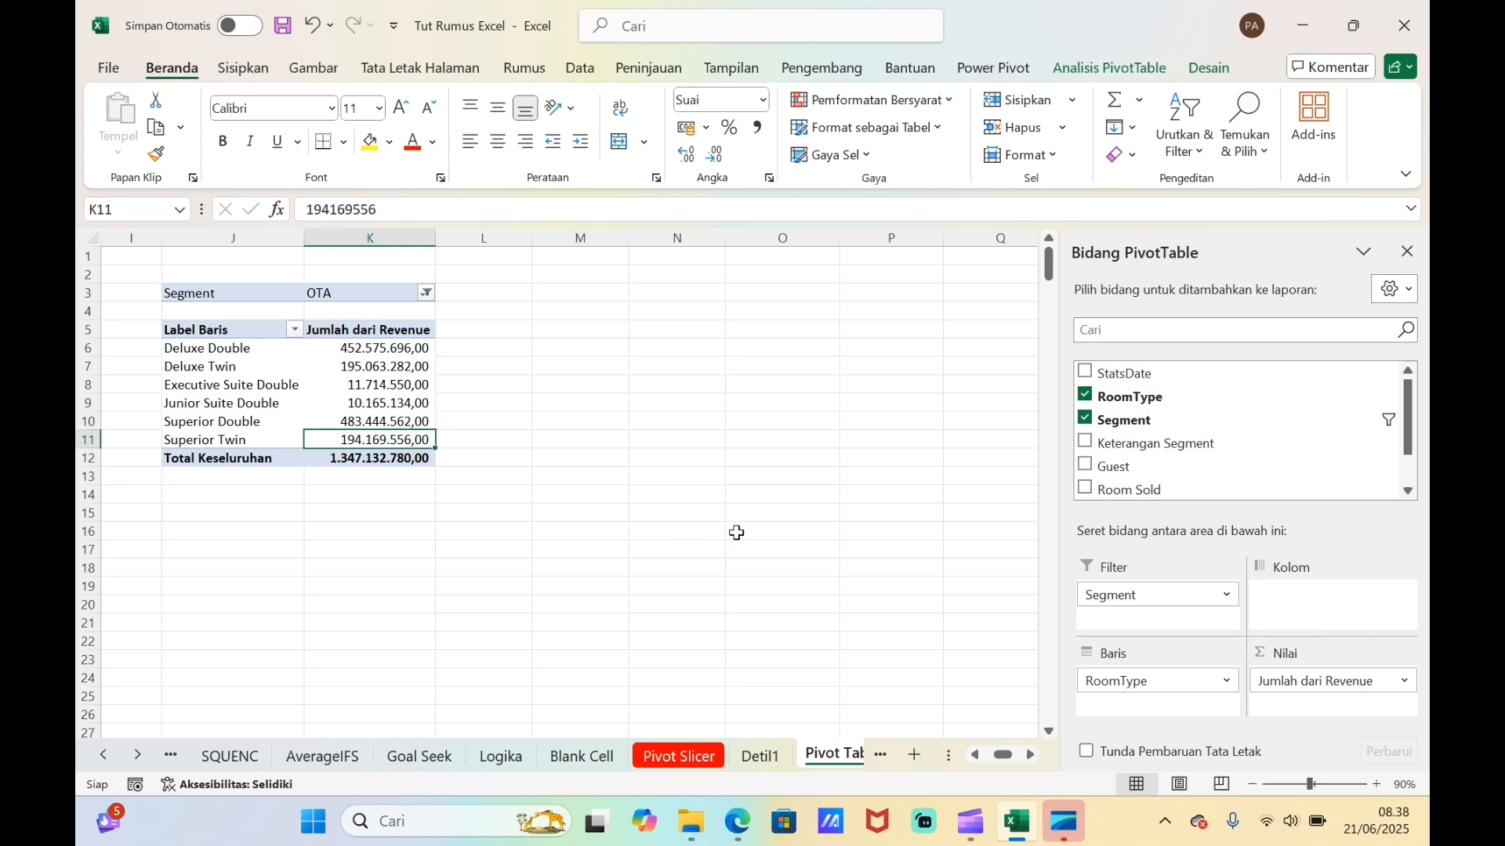
scroll(979, 758, "left", 6)
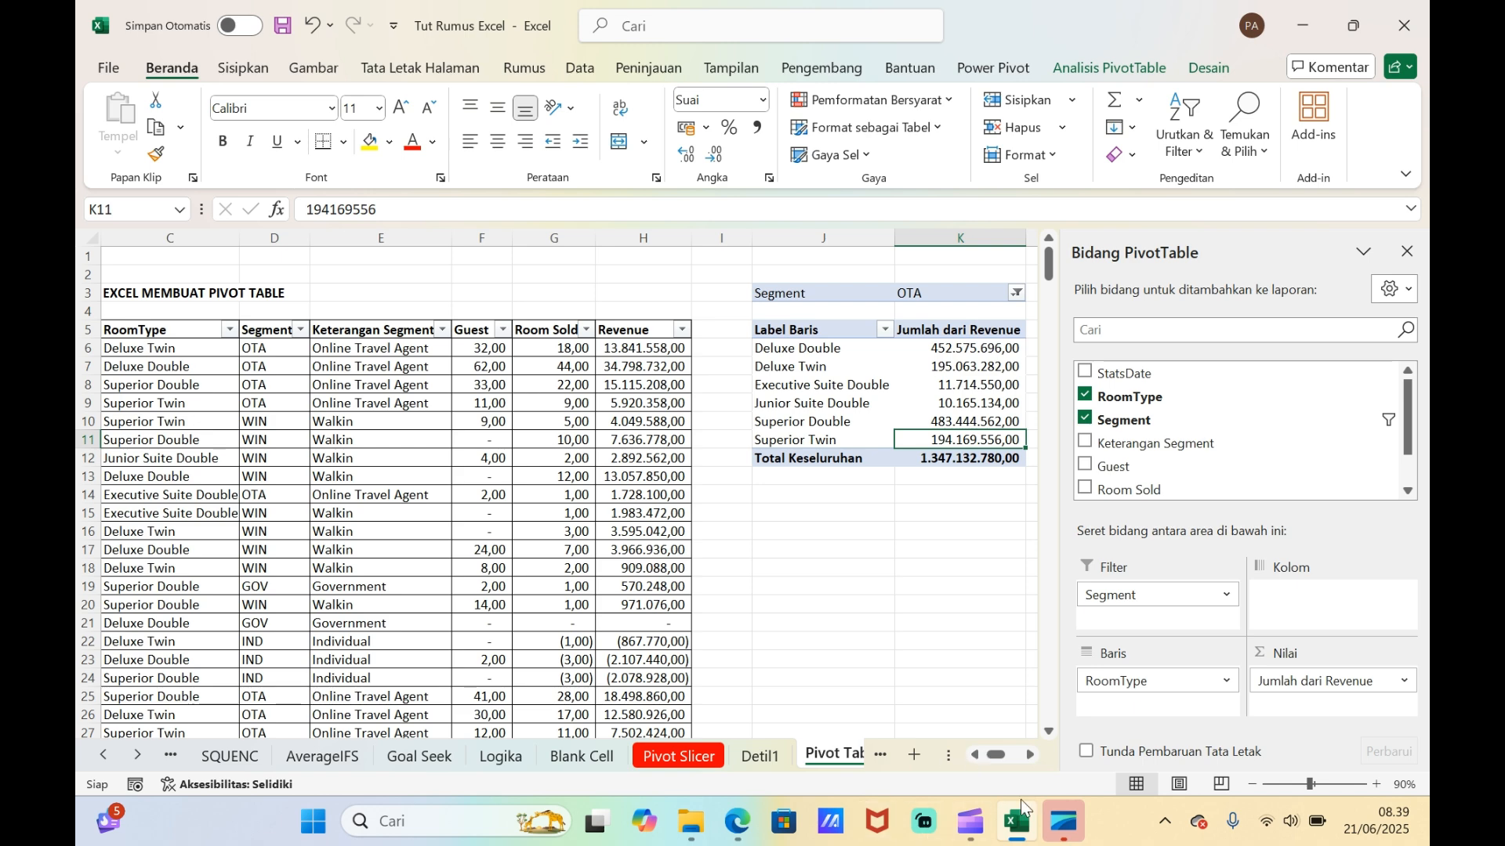
mouse_move(1064, 821)
left_click(1063, 745)
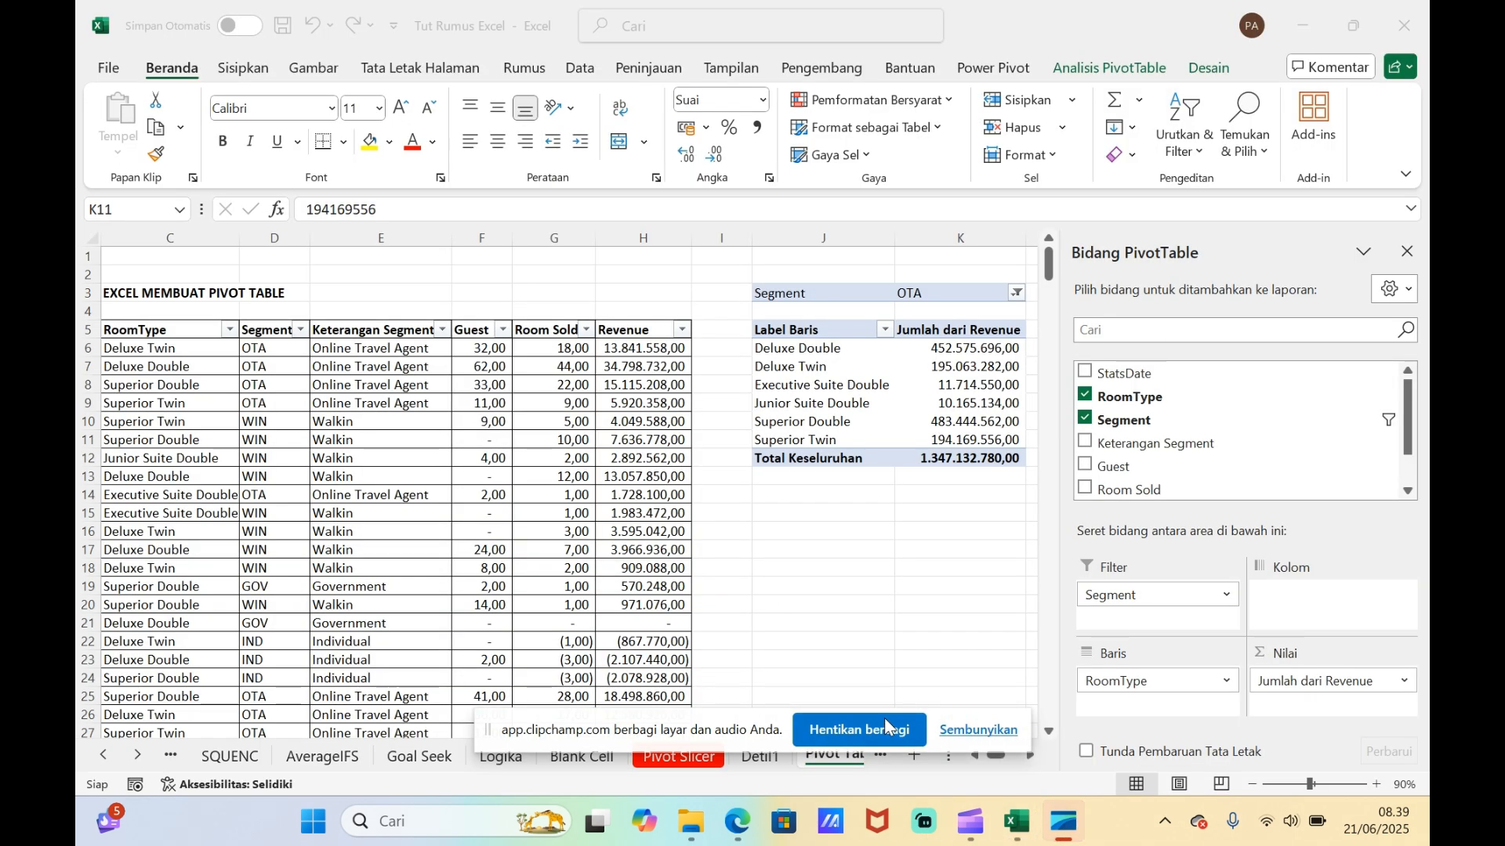